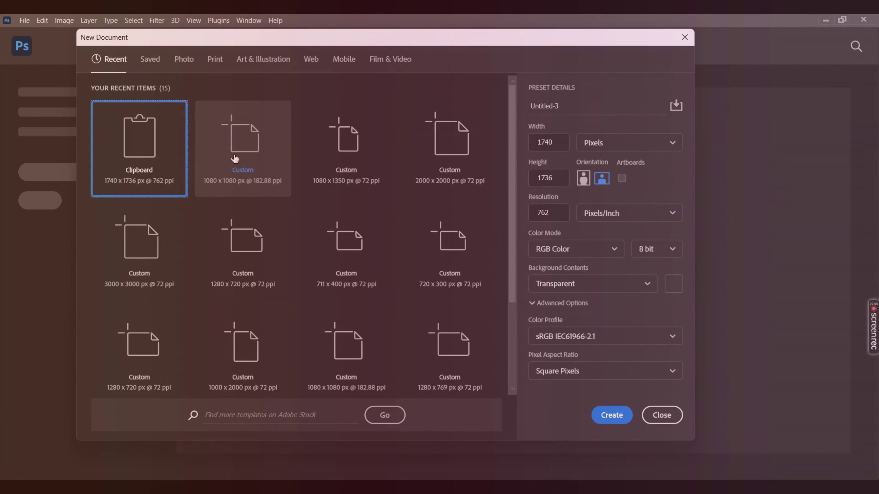
# - Create a 1080×1080 px document named 'Social media Post' at 72 ppi with a White background
pyautogui.click(235, 158)
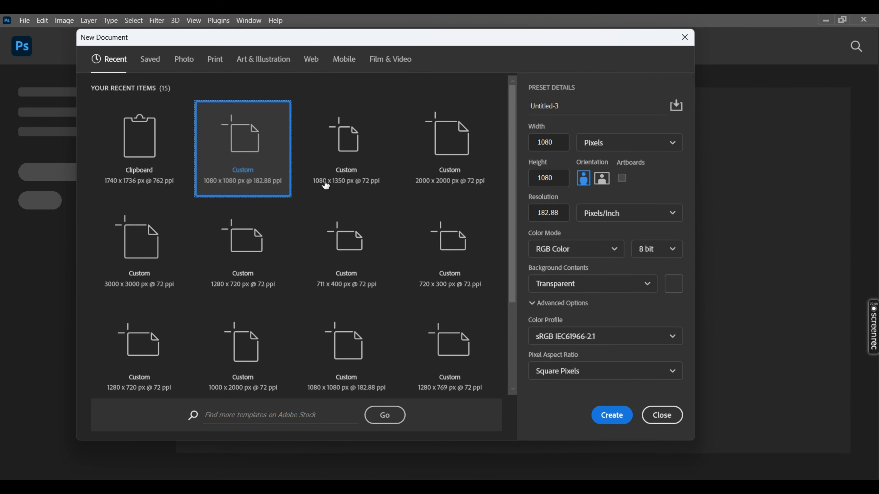
pyautogui.click(574, 110)
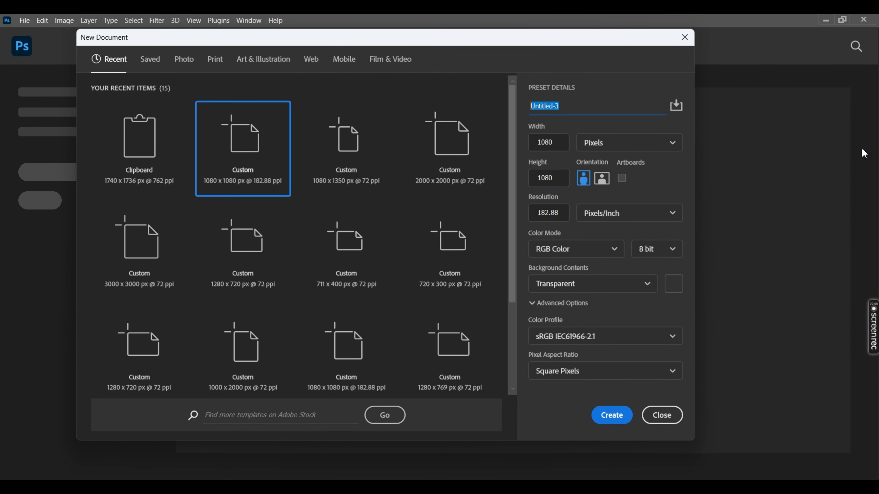
pyautogui.write('Social media Post')
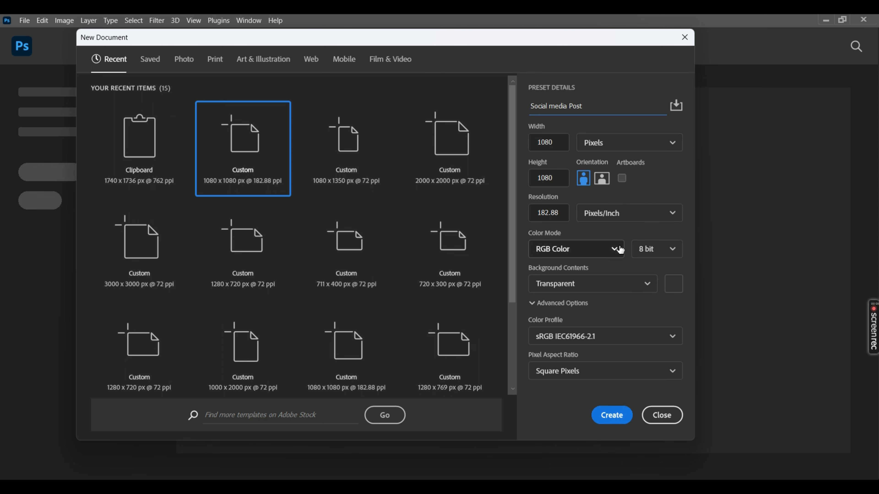
pyautogui.click(529, 212)
pyautogui.moveTo(536, 214); pyautogui.dragTo(571, 214)
pyautogui.write('72')
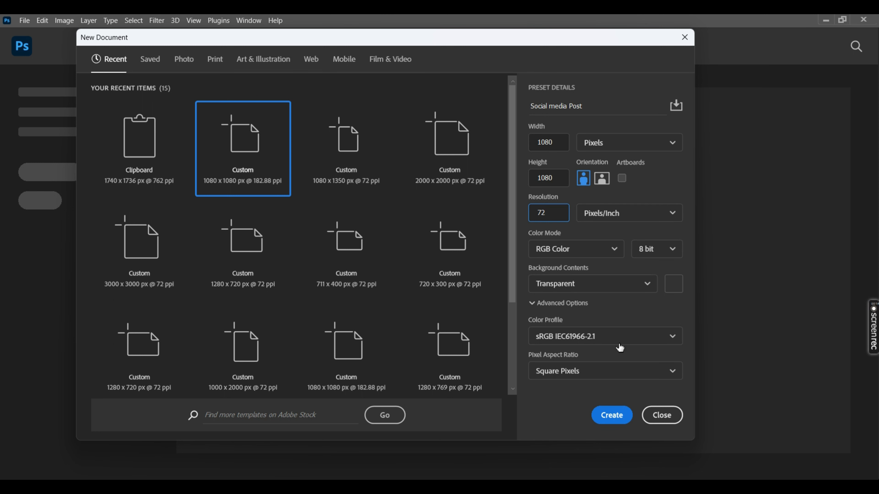
pyautogui.click(605, 291)
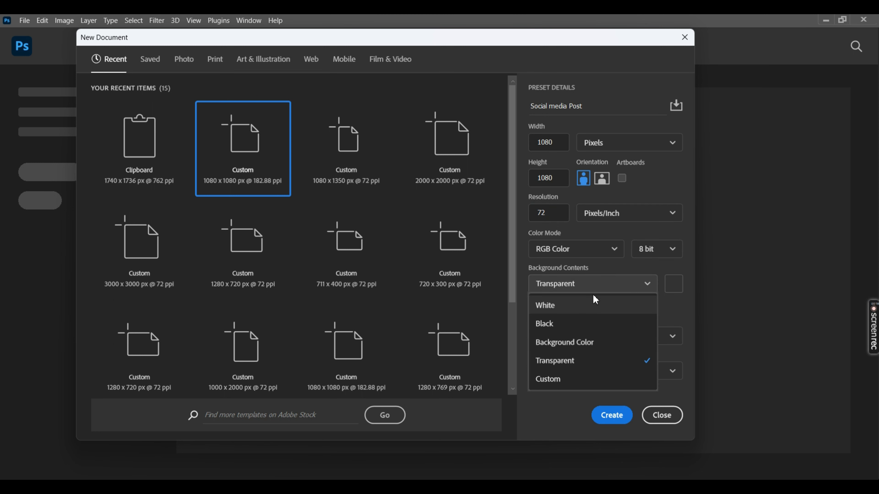
pyautogui.click(596, 308)
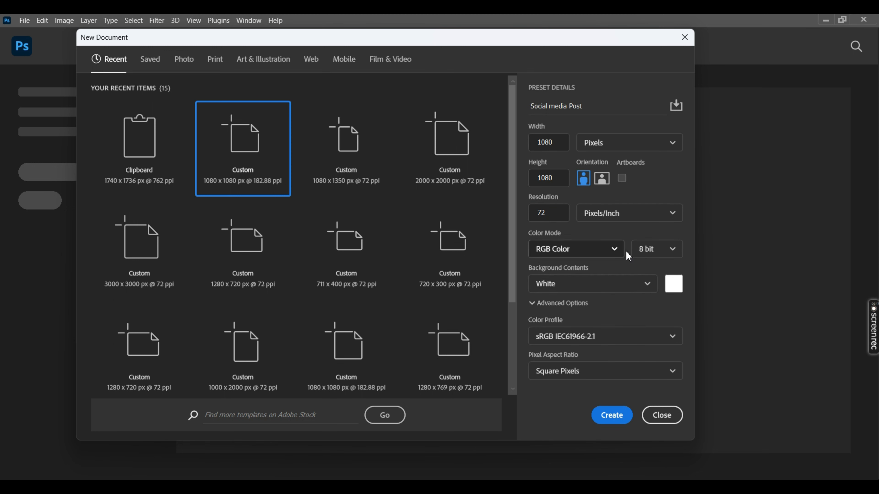
pyautogui.click(612, 416)
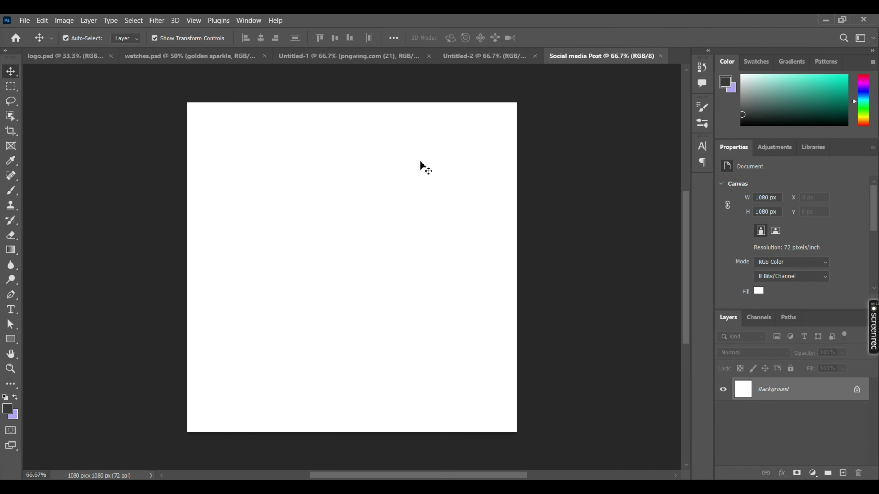
# - Add a Gradient Fill layer using the blue gradient preset
pyautogui.click(813, 473)
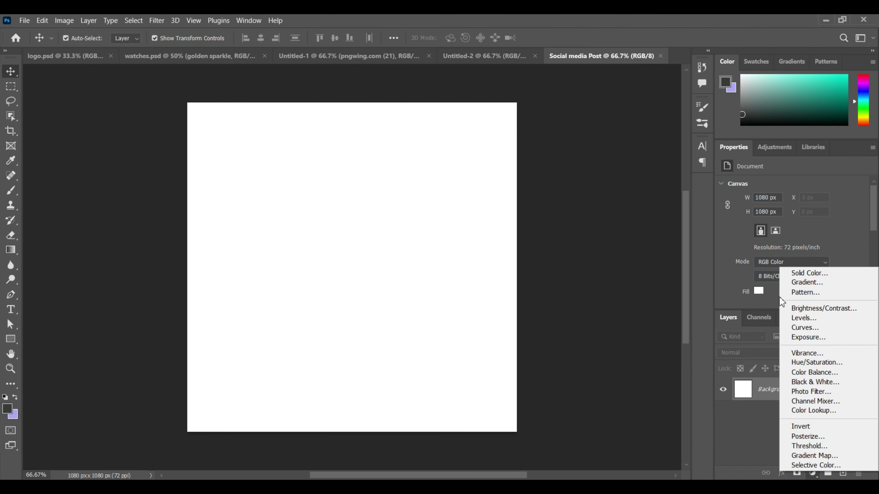
pyautogui.click(810, 282)
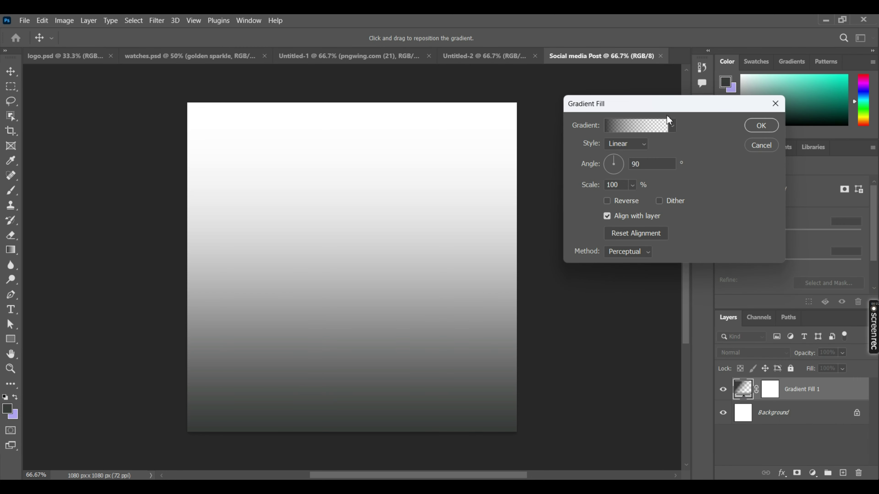
pyautogui.click(673, 126)
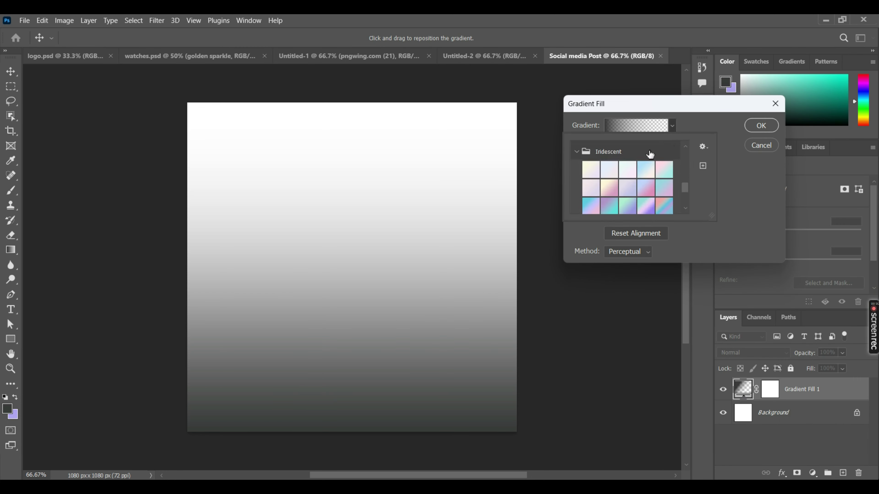
pyautogui.scroll(-2, 650, 154)
pyautogui.scroll(-3, 650, 156)
pyautogui.click(618, 209)
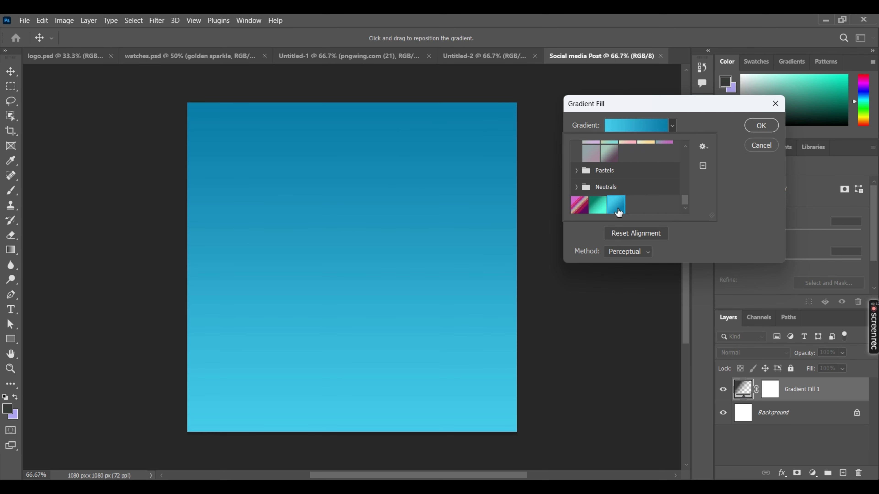
pyautogui.click(535, 202)
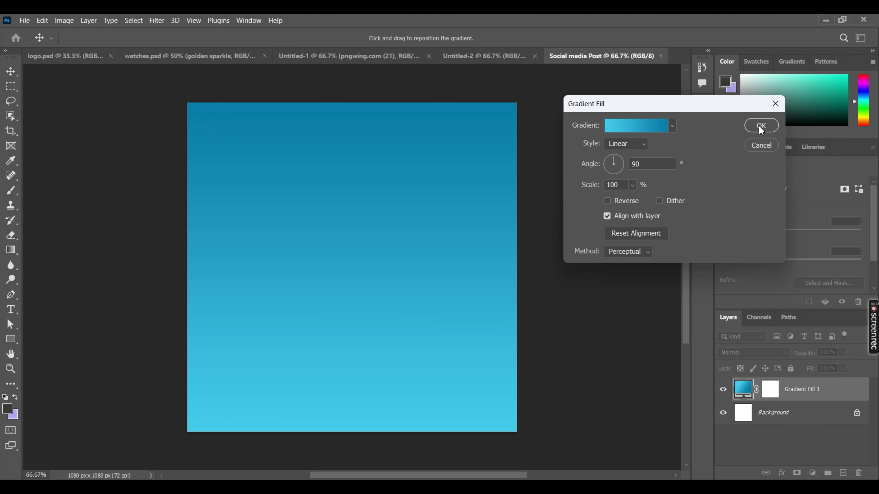
# - Set the gradient angle to 90° so dark blue sits on top, and confirm
pyautogui.moveTo(616, 163); pyautogui.dragTo(615, 180)
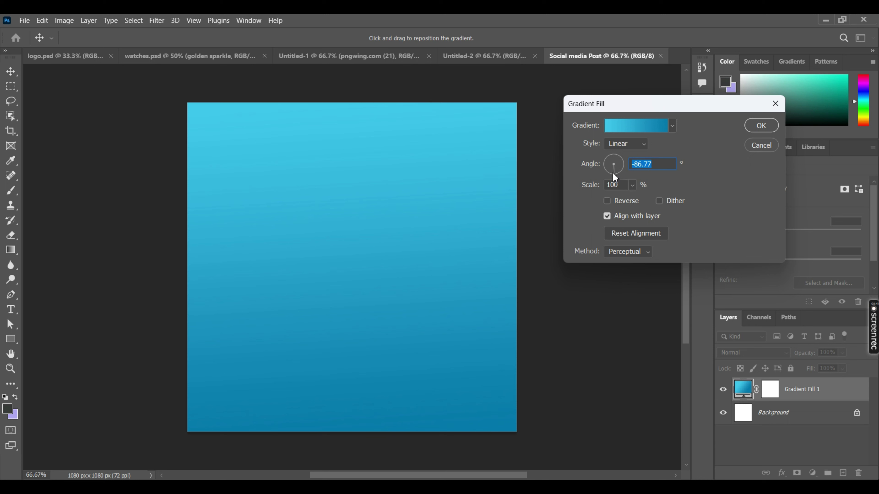
pyautogui.moveTo(615, 178); pyautogui.dragTo(613, 152)
pyautogui.click(667, 165)
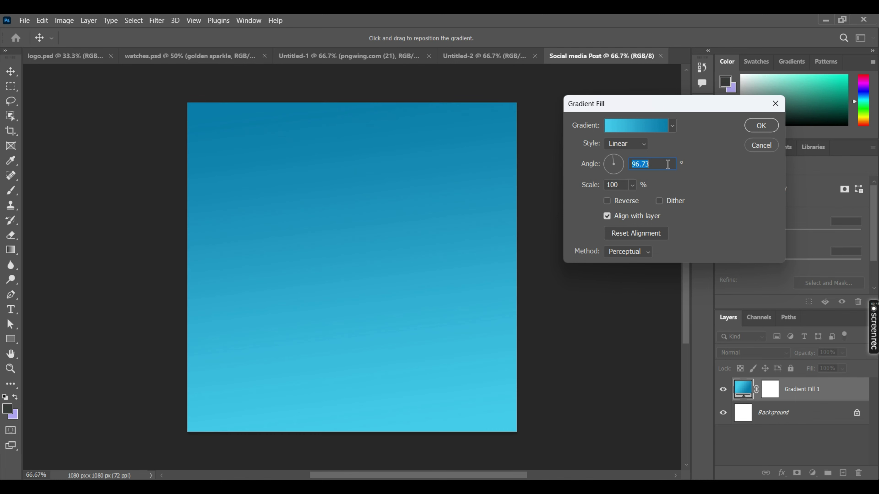
pyautogui.write('90')
pyautogui.click(761, 126)
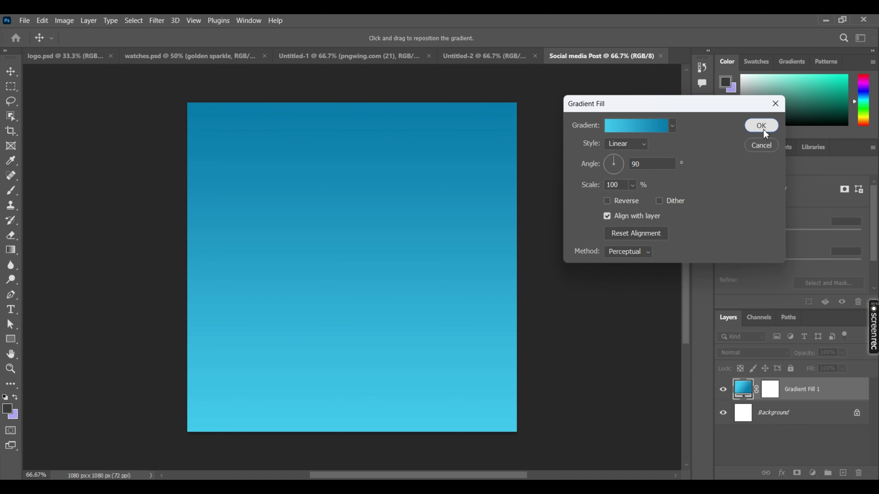
pyautogui.click(572, 168)
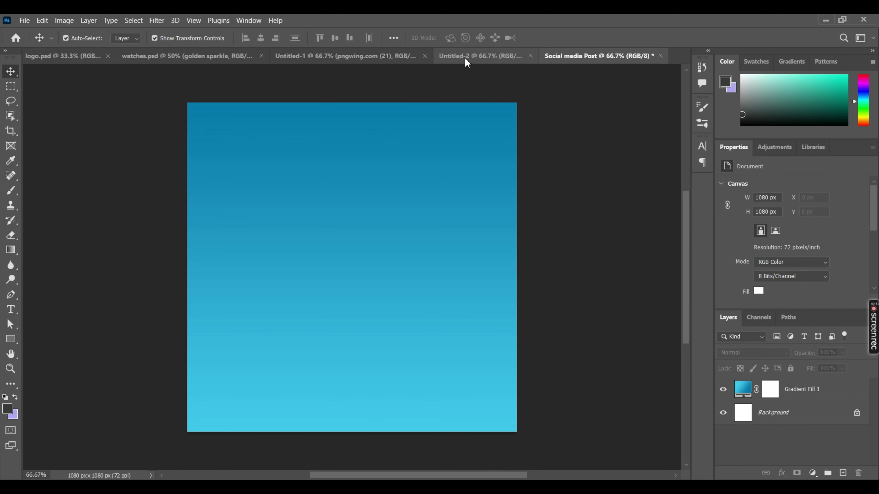
# - In Untitled-1, move and scale the spotlight image to fit inside its canvas
pyautogui.click(388, 57)
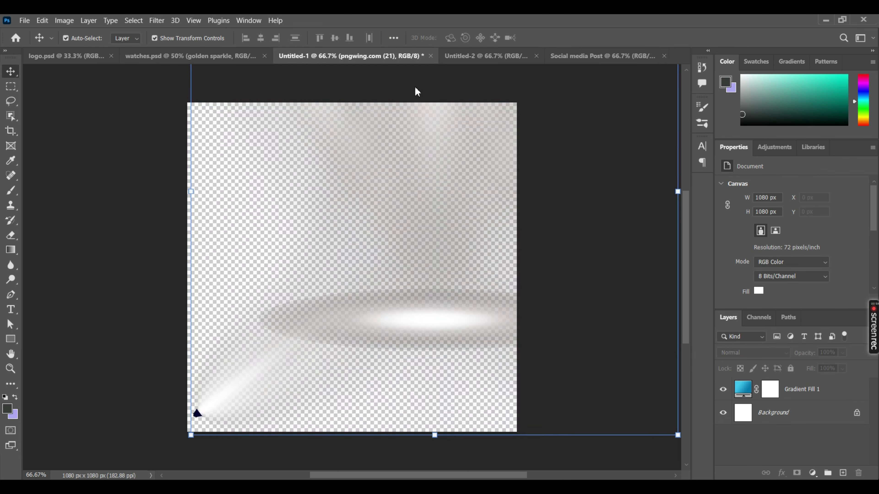
pyautogui.moveTo(428, 312); pyautogui.dragTo(370, 322)
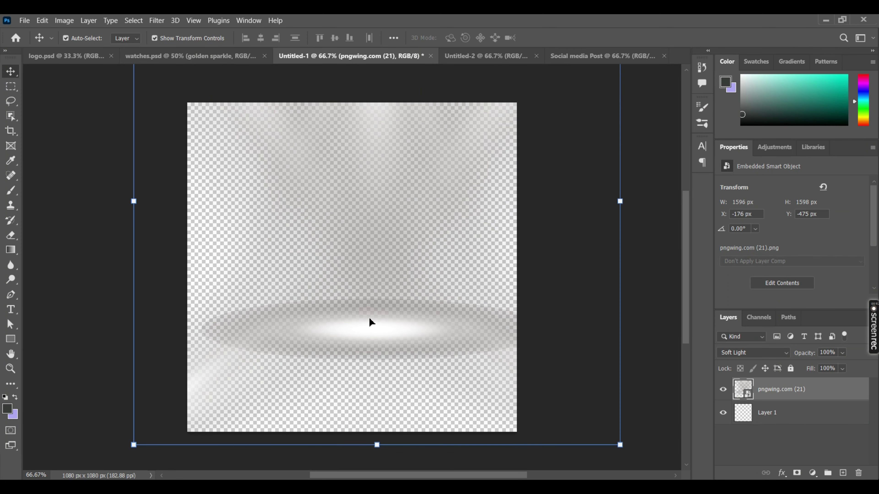
pyautogui.moveTo(133, 202); pyautogui.dragTo(308, 231)
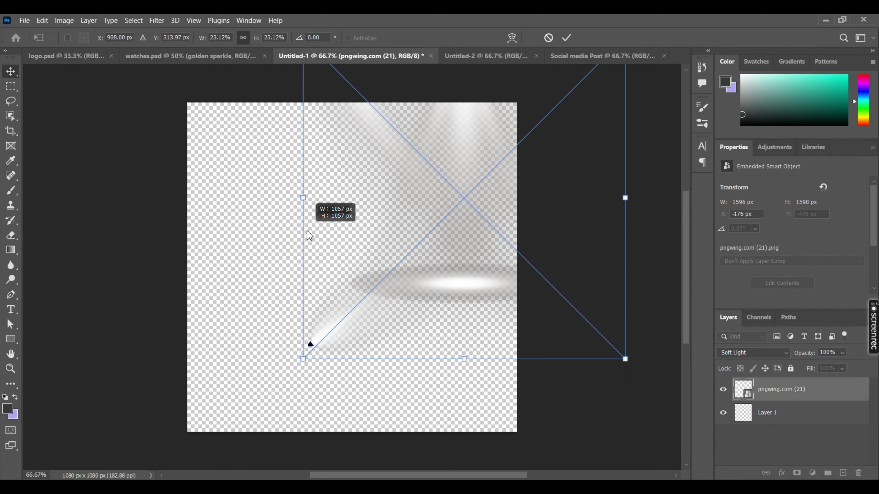
pyautogui.moveTo(417, 273); pyautogui.dragTo(310, 350)
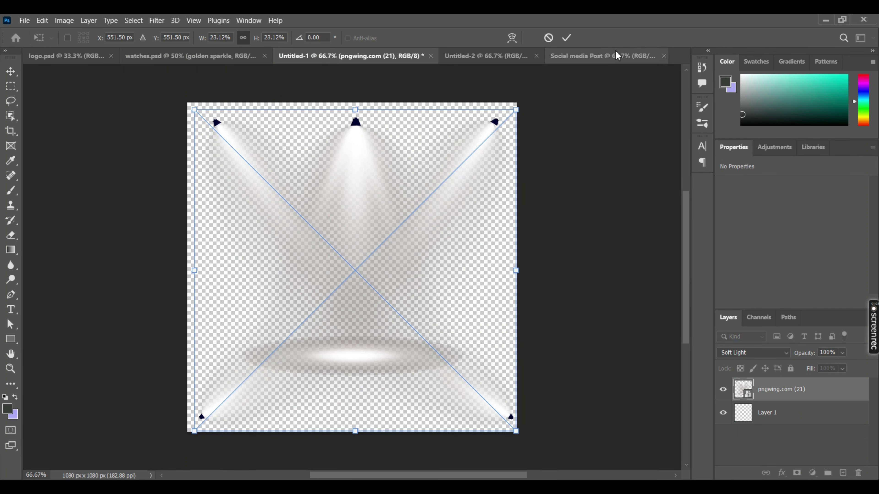
# - Remove the stray golden sparkle layer from Social media Post and return to Untitled-1
pyautogui.click(619, 56)
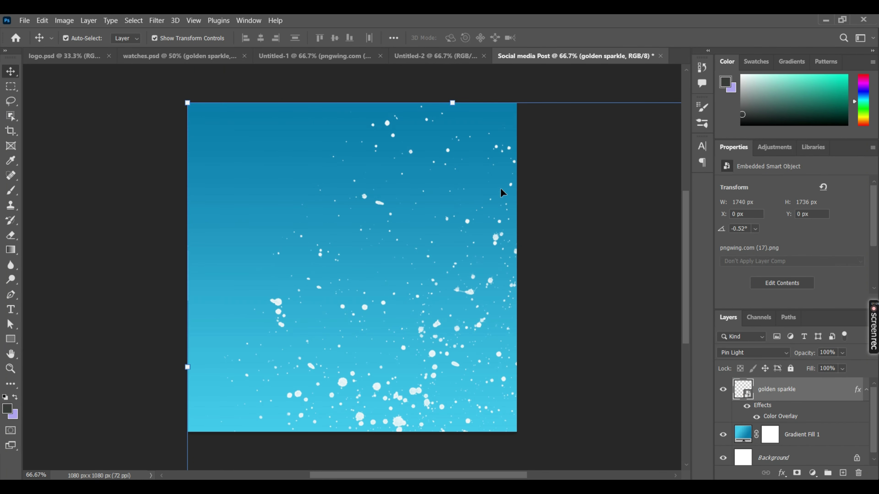
pyautogui.press('Delete')
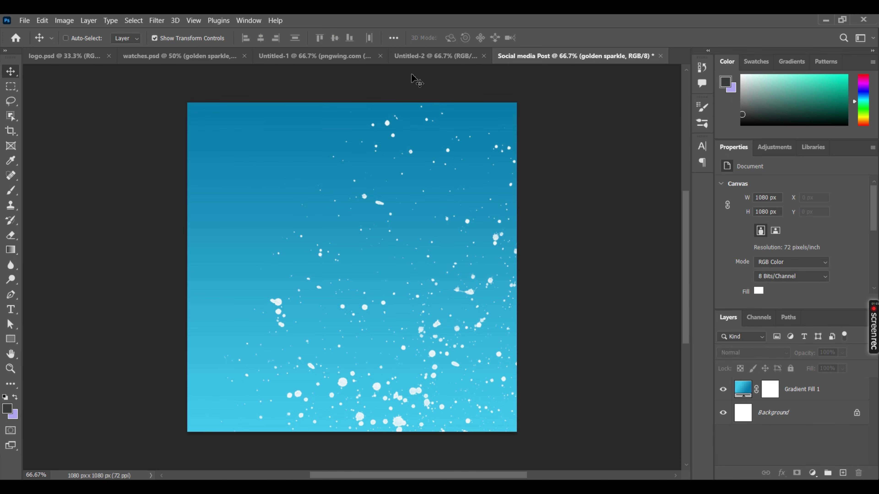
pyautogui.click(346, 55)
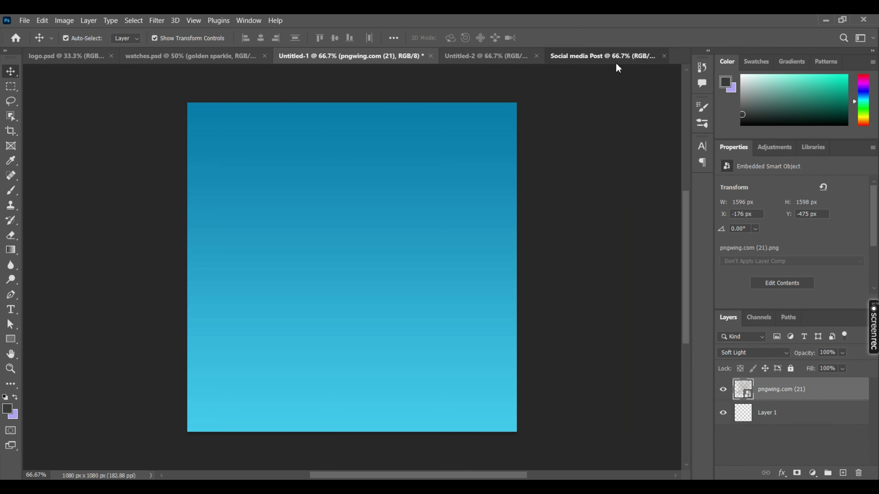
# - Copy the spotlight image into Social media Post, scaled and centred to cover the whole canvas
pyautogui.moveTo(644, 48); pyautogui.dragTo(461, 252)
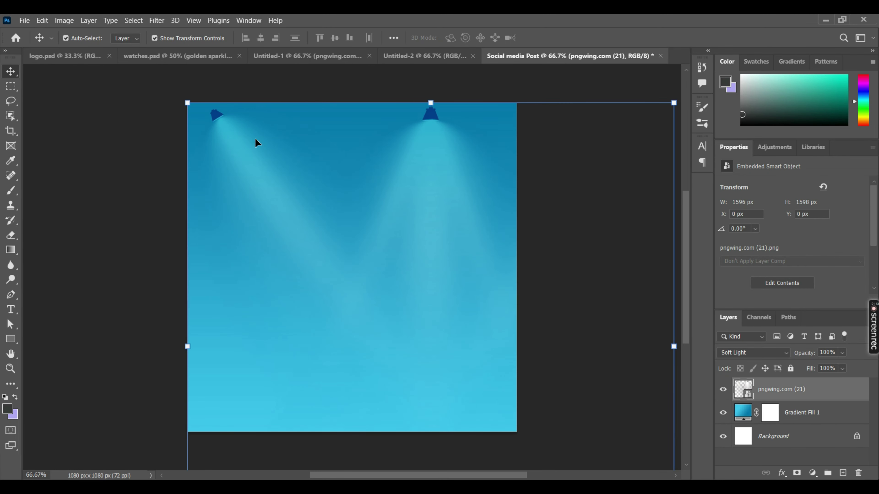
pyautogui.moveTo(186, 103)
pyautogui.mouseDown()
pyautogui.moveTo(343, 210)
pyautogui.moveTo(222, 145)
pyautogui.mouseUp()
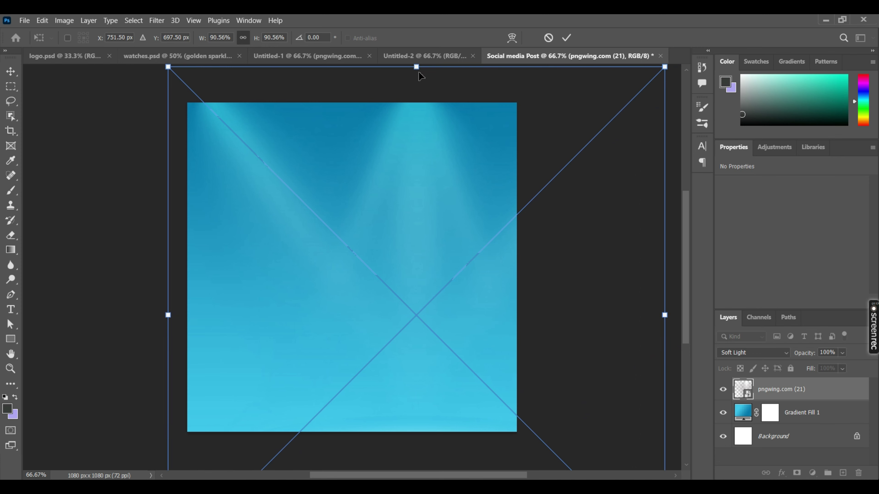
pyautogui.moveTo(417, 67); pyautogui.dragTo(404, 222)
pyautogui.moveTo(436, 298)
pyautogui.mouseDown()
pyautogui.moveTo(379, 167)
pyautogui.moveTo(372, 168)
pyautogui.mouseUp()
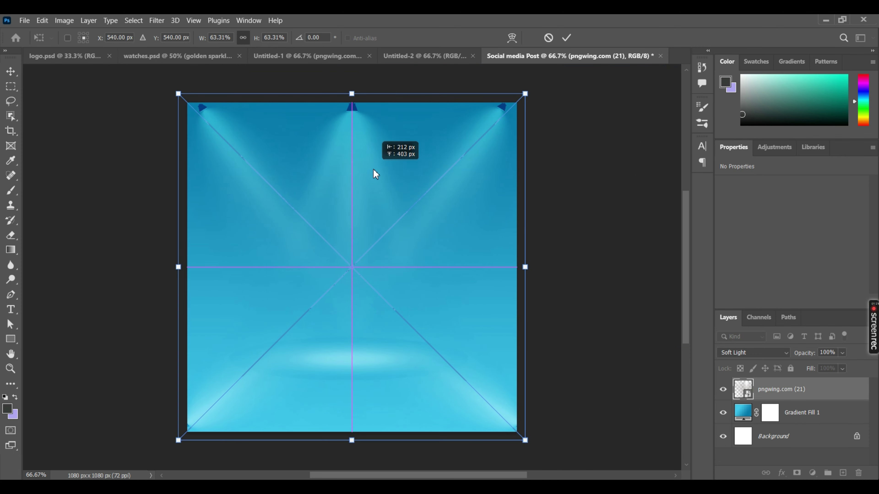
pyautogui.moveTo(179, 268); pyautogui.dragTo(159, 268)
pyautogui.moveTo(288, 280); pyautogui.dragTo(298, 280)
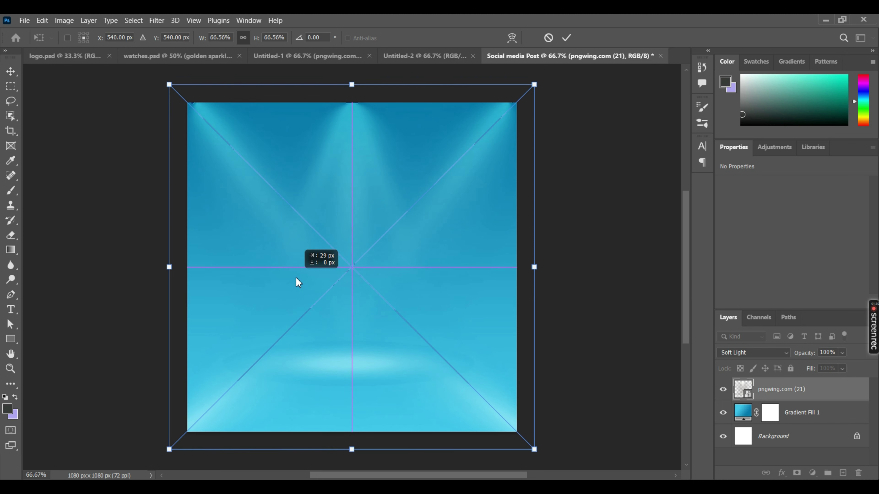
pyautogui.click(566, 37)
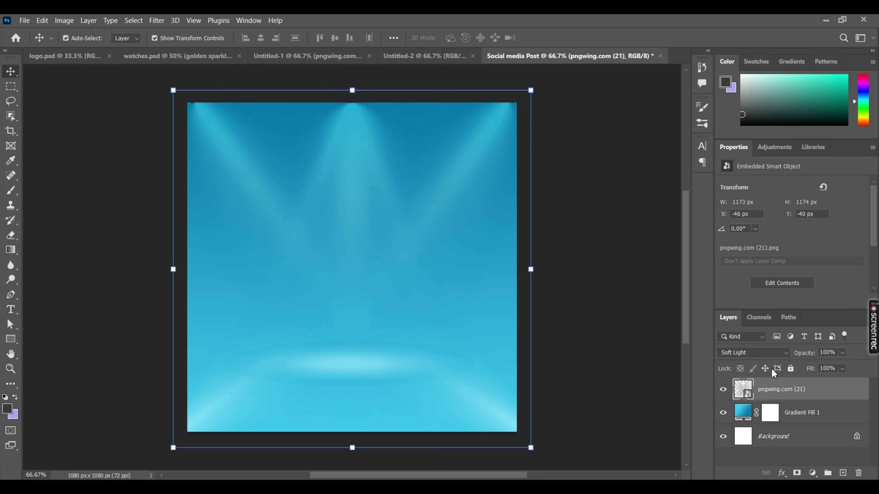
pyautogui.click(763, 355)
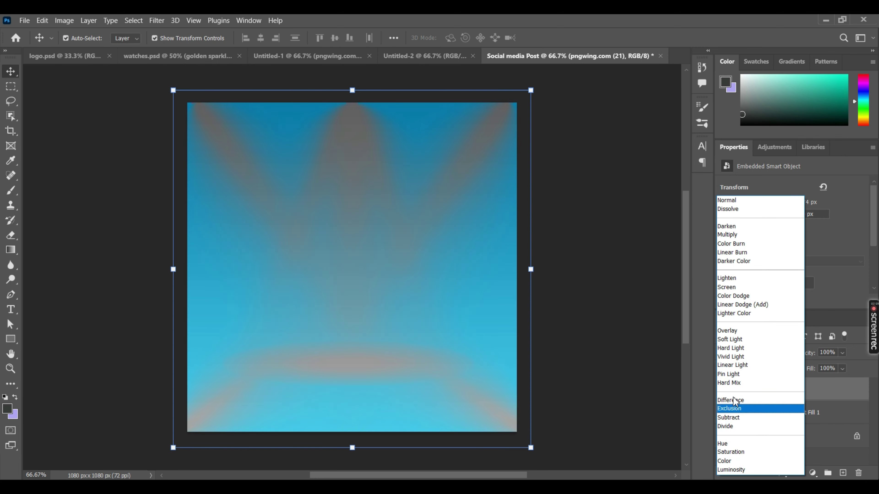
# - Leave the spotlight layer's blend mode at Normal and deselect the layer
pyautogui.press('Escape')
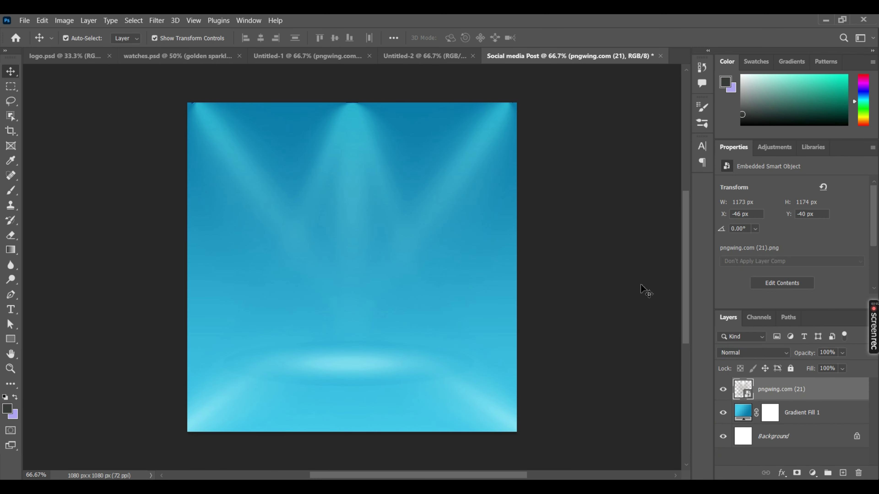
pyautogui.click(643, 289)
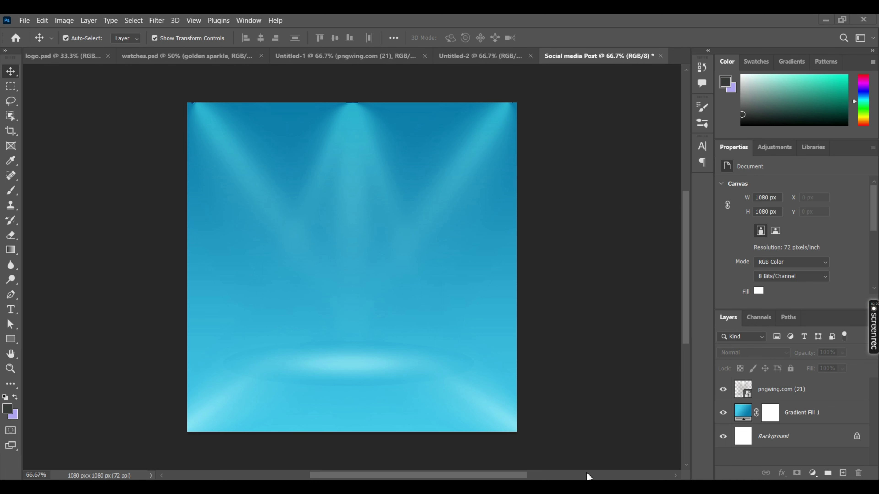
# - In Illustrator, draw a wide flat ellipse about 646 × 76 px near the artboard centre
pyautogui.hotkey('alt', 'Tab')
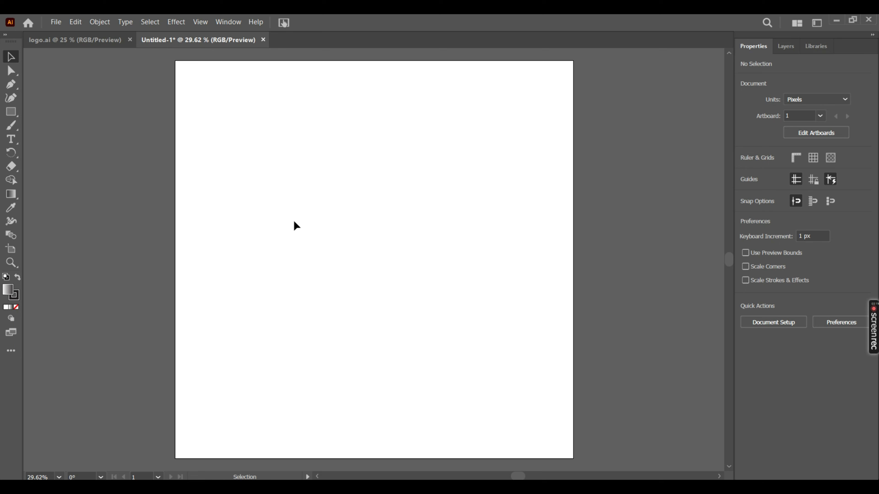
pyautogui.rightClick(16, 118)
pyautogui.click(69, 126)
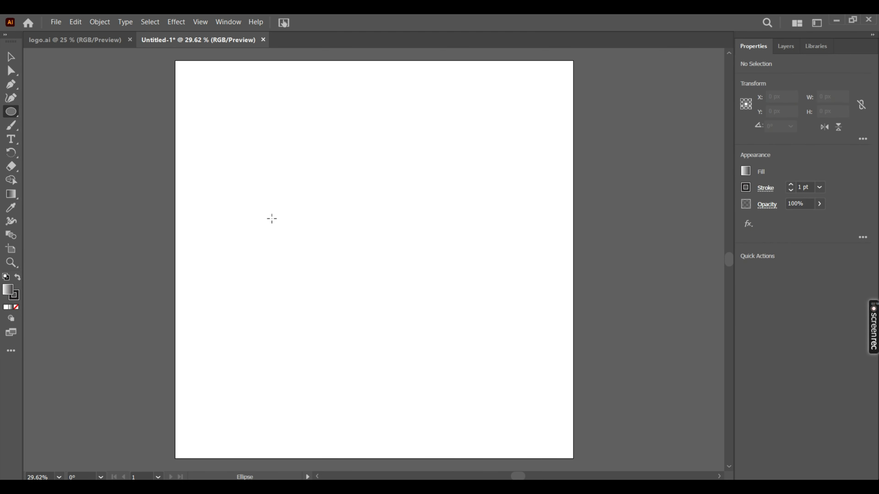
pyautogui.moveTo(284, 229); pyautogui.dragTo(449, 243)
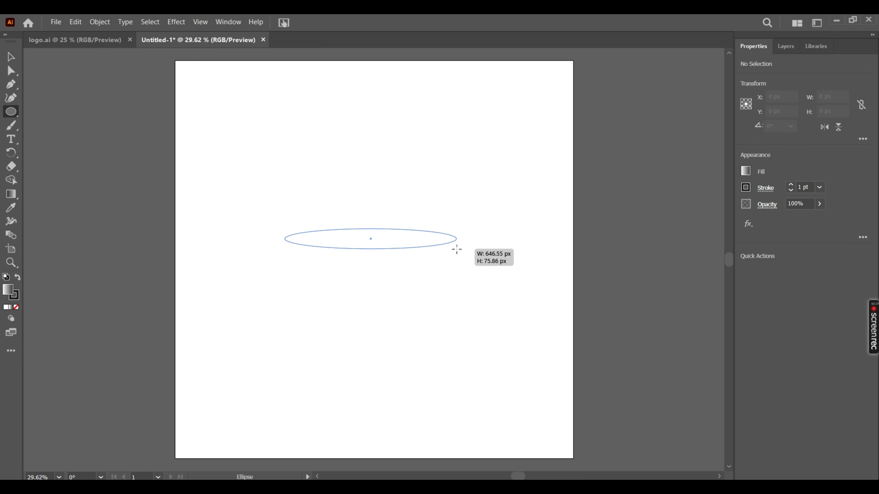
pyautogui.moveTo(449, 244); pyautogui.dragTo(457, 248)
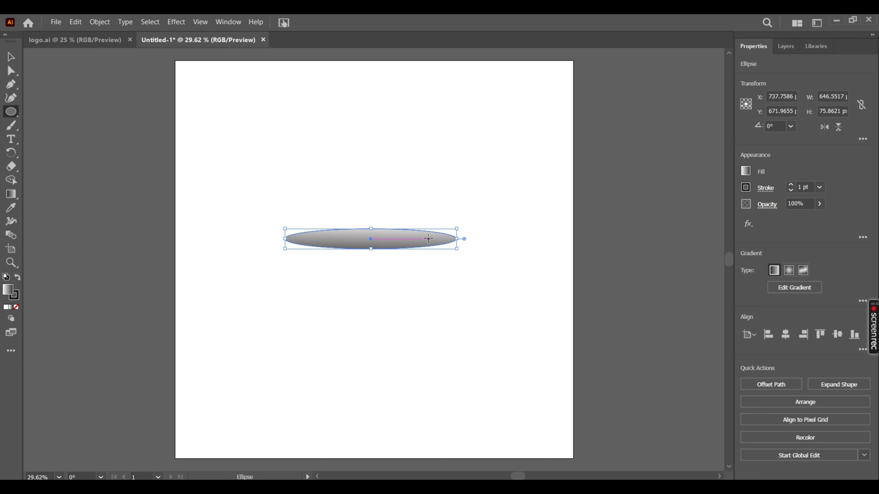
# - Copy and paste the flat ellipse, placing the duplicate directly below the original with a gap
pyautogui.click(11, 57)
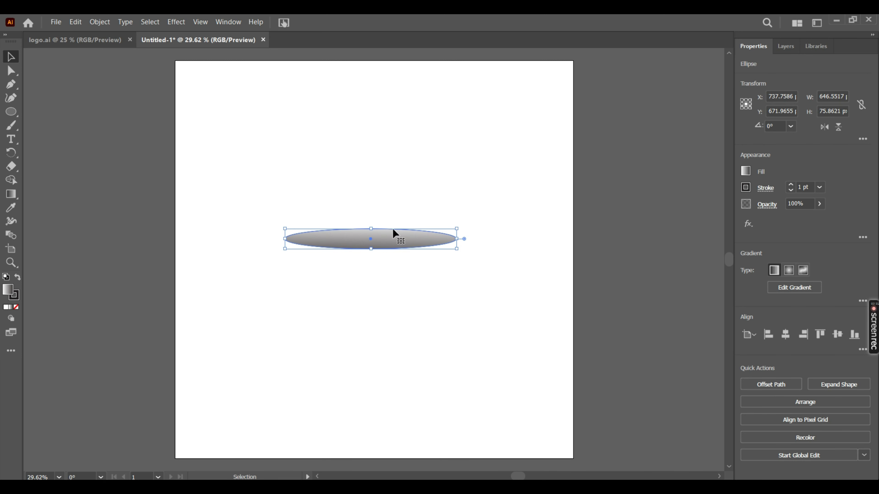
pyautogui.moveTo(394, 233); pyautogui.dragTo(393, 281)
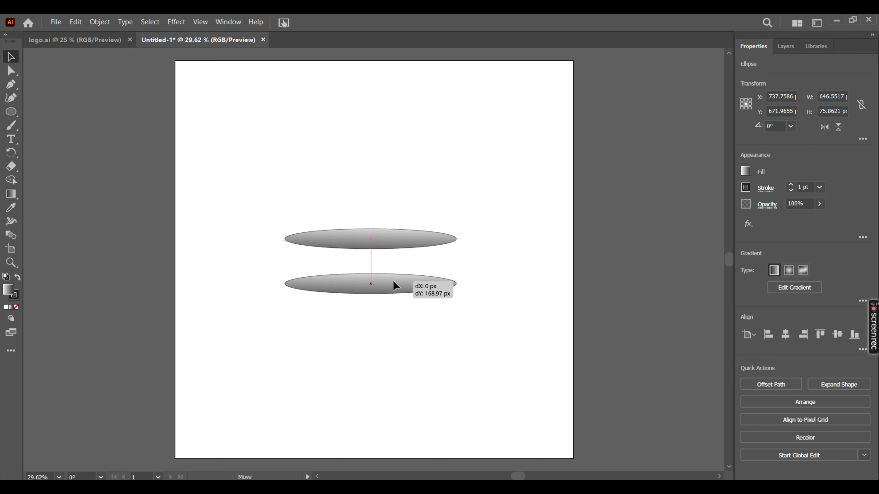
pyautogui.moveTo(393, 280); pyautogui.dragTo(393, 281)
pyautogui.hotkey('ctrl', 'z')
pyautogui.press('a')
pyautogui.hotkey('ctrl', 'v')
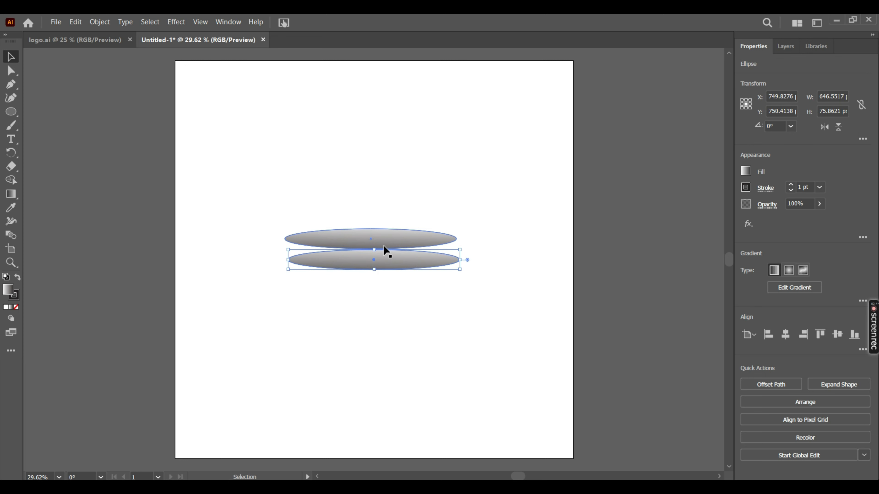
pyautogui.moveTo(388, 259); pyautogui.dragTo(383, 284)
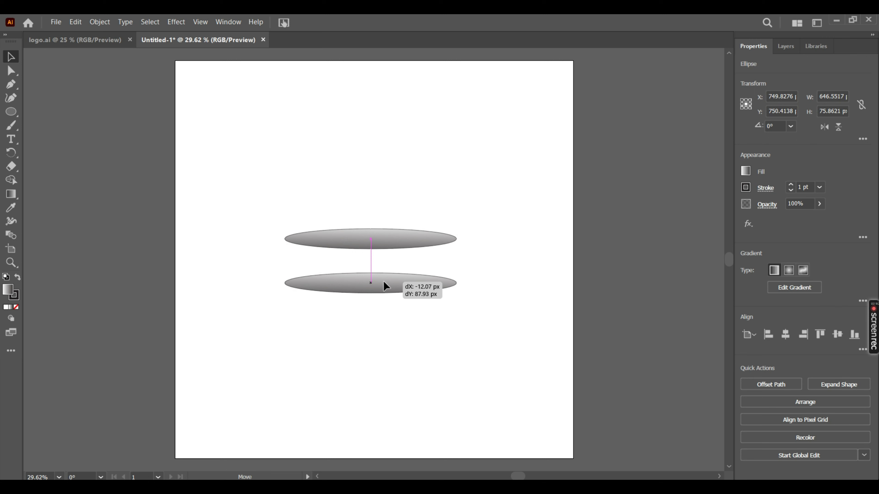
pyautogui.moveTo(383, 283); pyautogui.dragTo(357, 293)
pyautogui.click(247, 295)
pyautogui.click(241, 293)
pyautogui.click(11, 112)
pyautogui.click(68, 112)
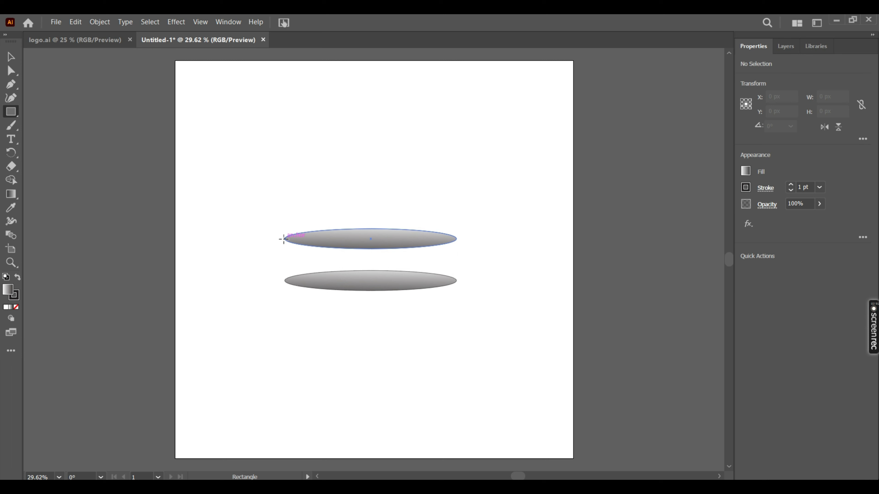
# - Draw a rectangle between the ellipses and Shape Builder-merge all three into a 646.55 × 233.3 px cylinder
pyautogui.moveTo(284, 239); pyautogui.dragTo(457, 281)
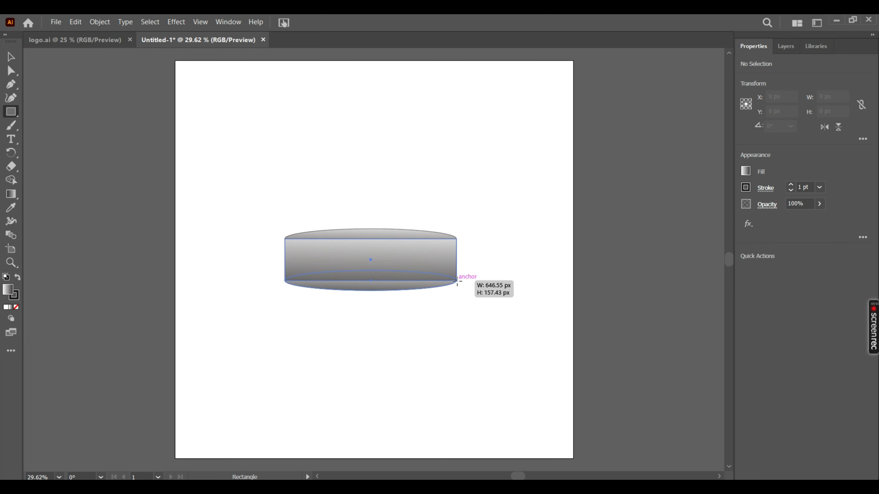
pyautogui.press('v')
pyautogui.moveTo(250, 220); pyautogui.dragTo(526, 377)
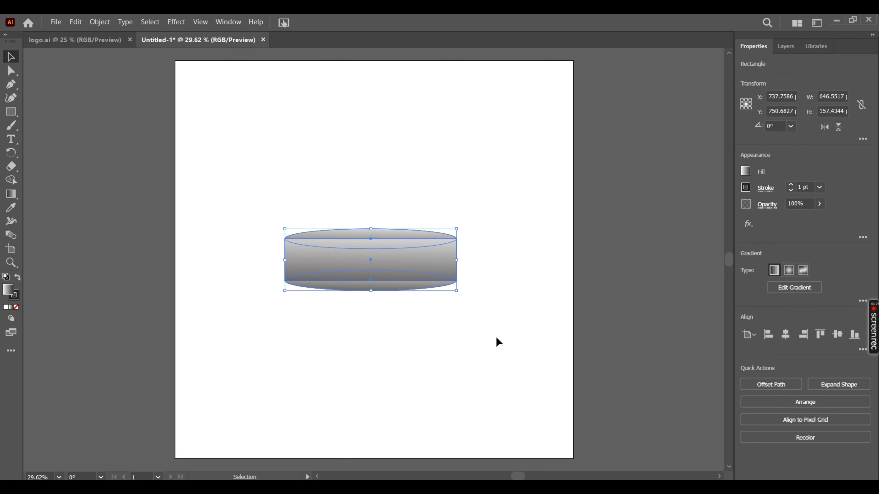
pyautogui.click(10, 180)
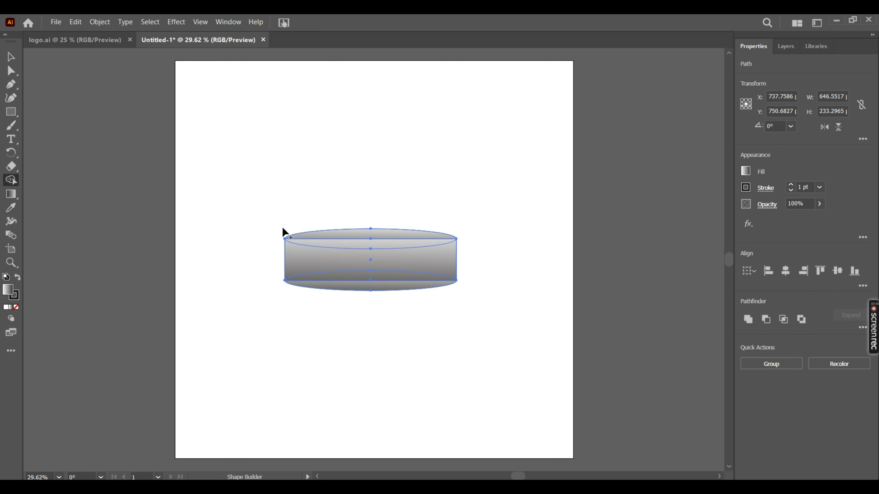
pyautogui.click(352, 245)
pyautogui.moveTo(354, 264); pyautogui.dragTo(361, 286)
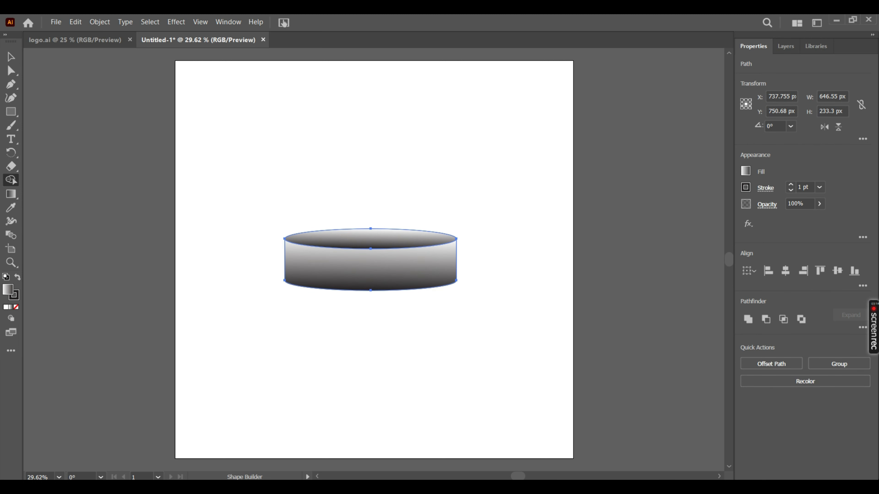
pyautogui.click(11, 57)
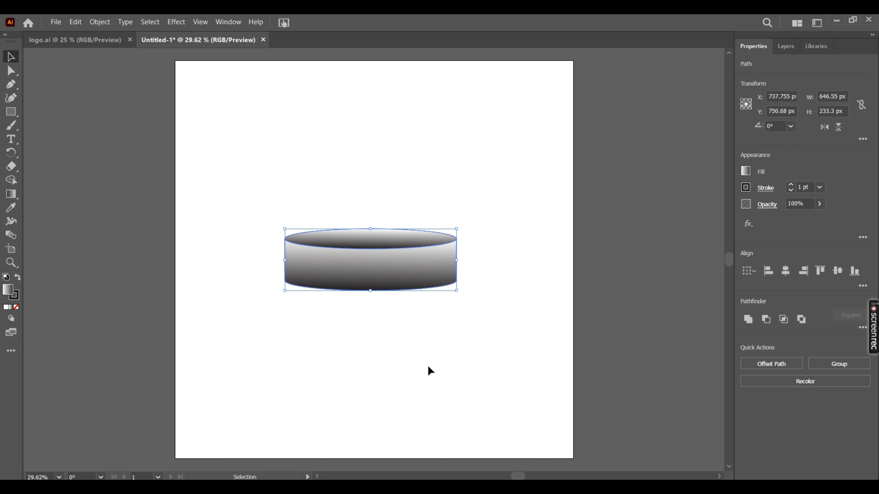
pyautogui.click(428, 365)
pyautogui.click(11, 193)
pyautogui.press('v')
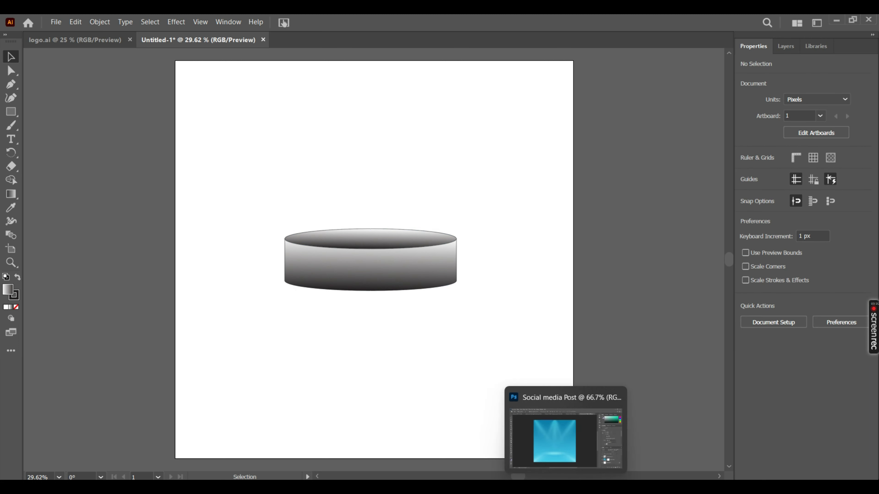
pyautogui.click(565, 433)
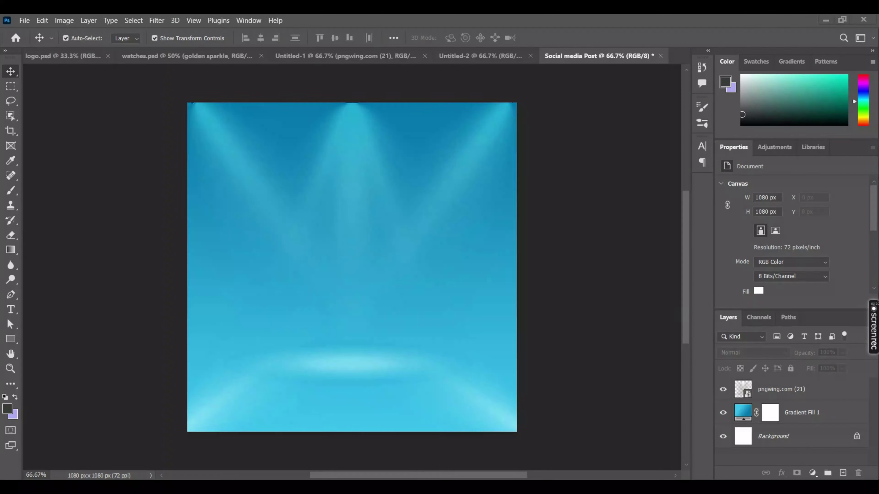
pyautogui.click(347, 211)
pyautogui.click(743, 412)
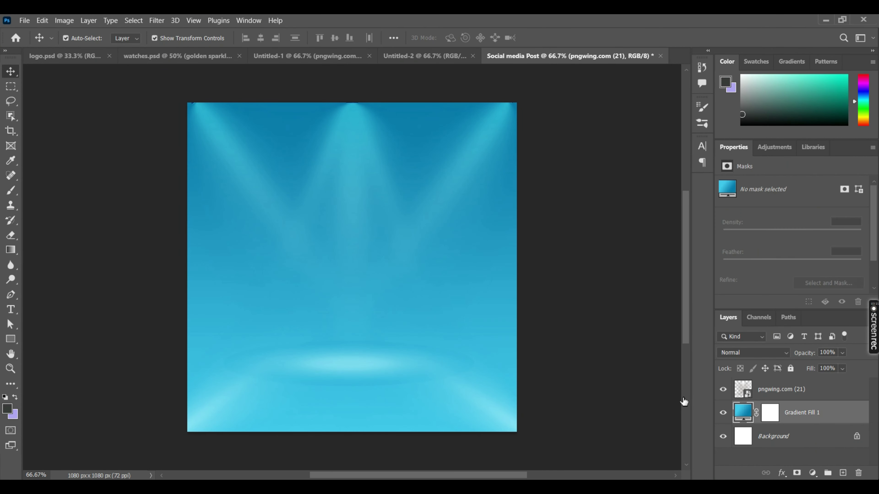
pyautogui.doubleClick(743, 413)
pyautogui.click(671, 127)
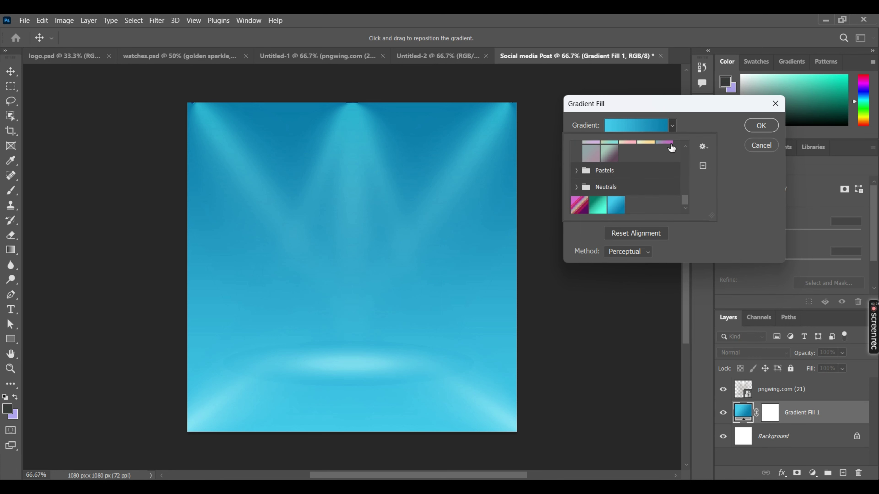
pyautogui.doubleClick(619, 207)
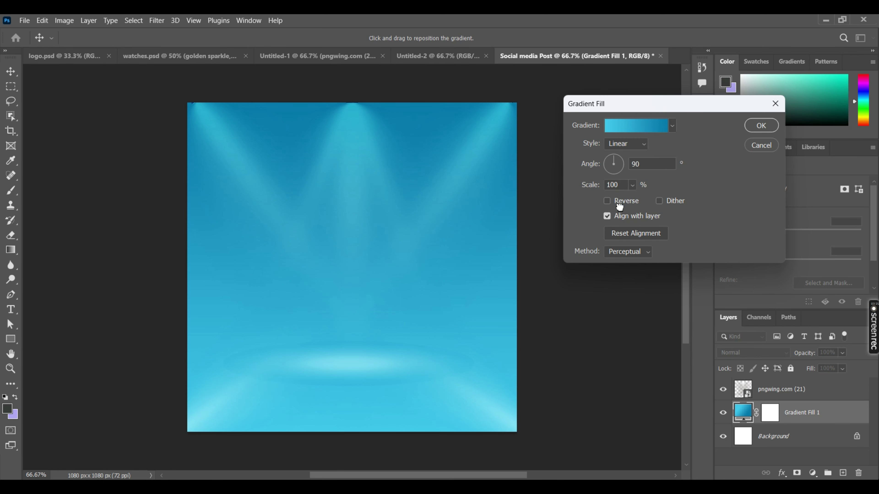
pyautogui.click(648, 133)
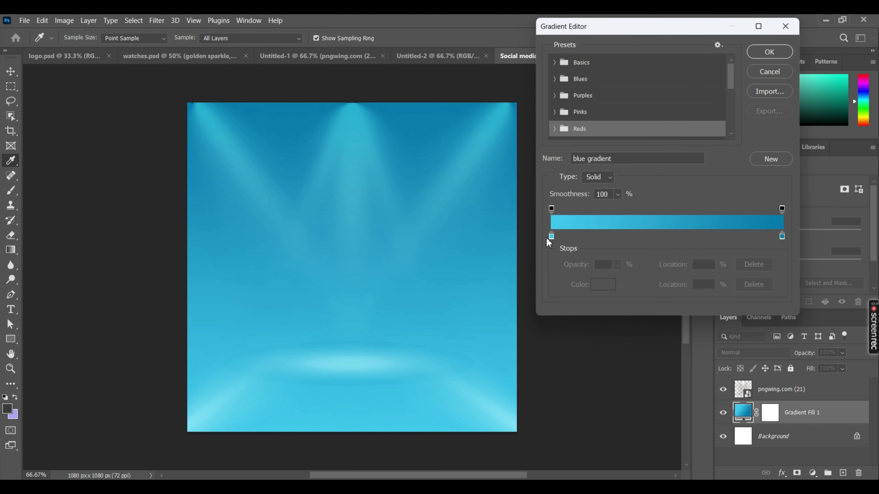
pyautogui.click(551, 236)
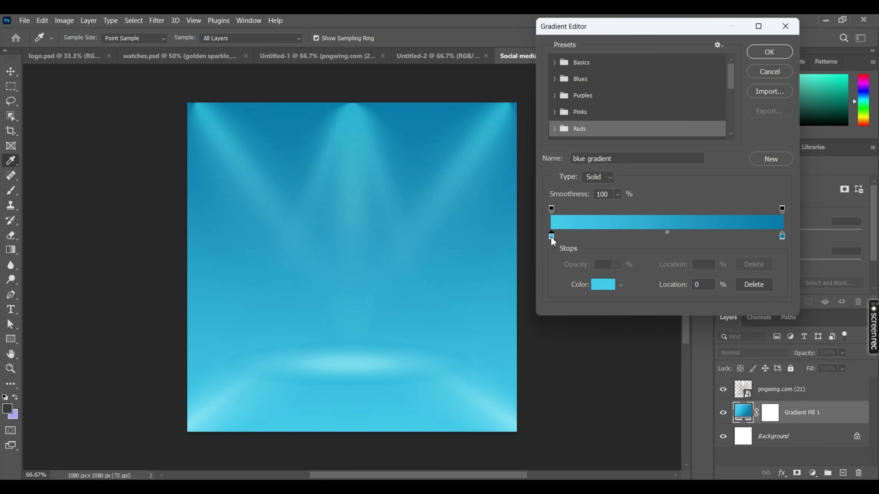
pyautogui.click(602, 285)
pyautogui.moveTo(788, 273); pyautogui.dragTo(748, 272)
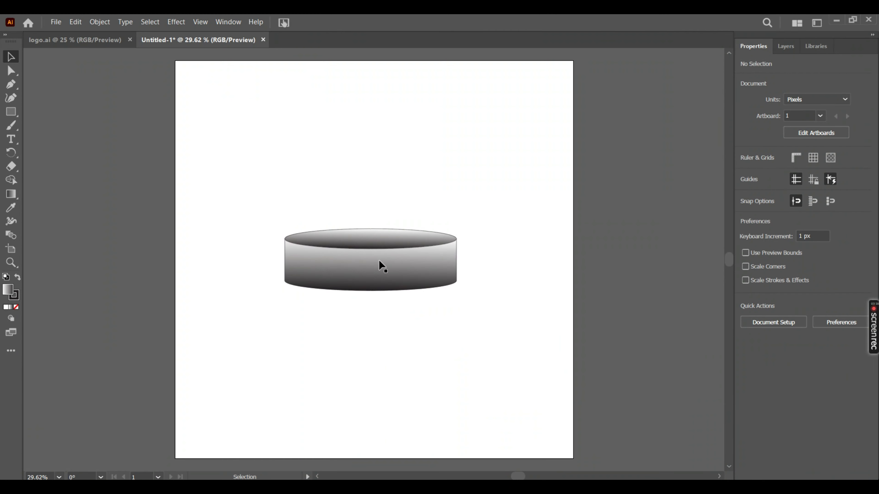
pyautogui.click(378, 251)
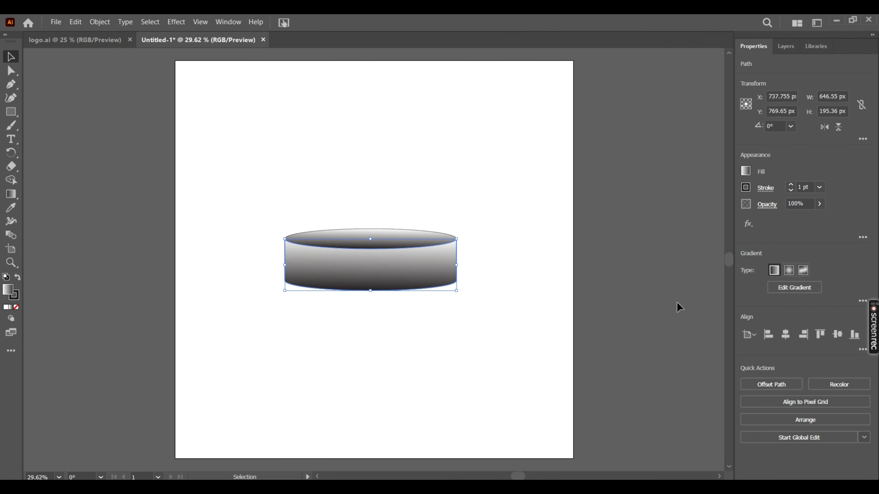
# - Open the colour settings of the podium gradient's top stop in slider view
pyautogui.click(786, 288)
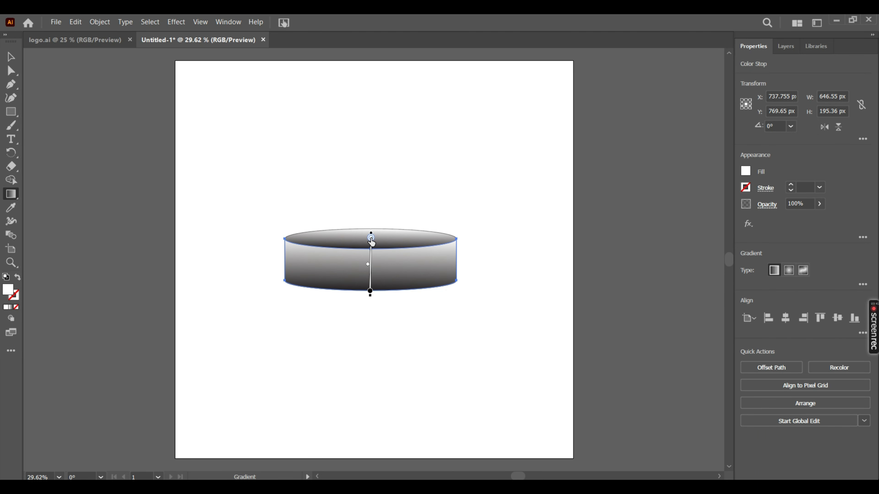
pyautogui.doubleClick(371, 239)
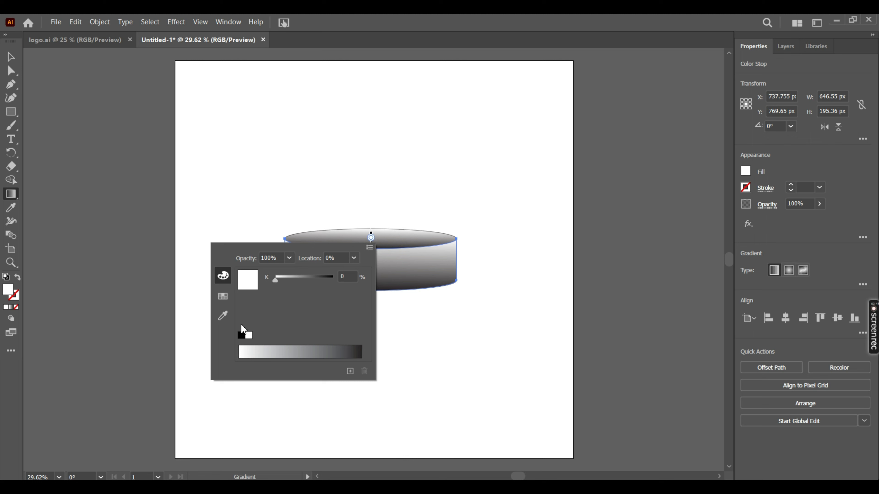
pyautogui.click(223, 296)
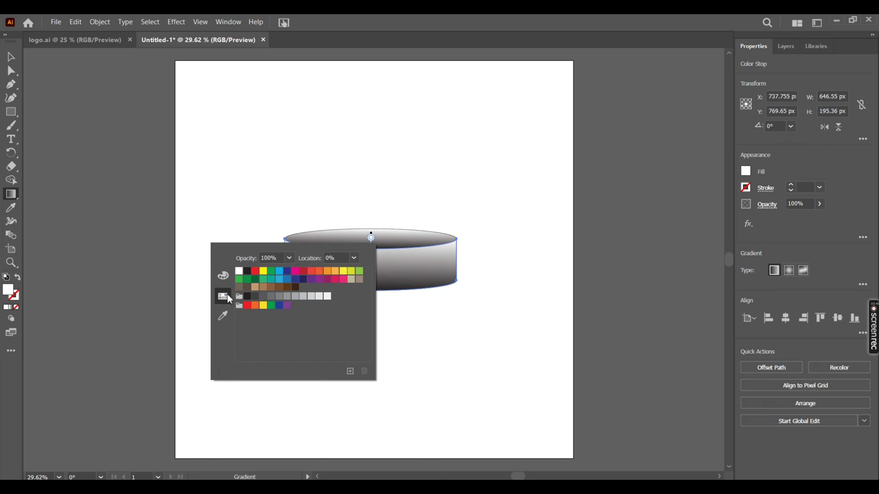
pyautogui.click(223, 316)
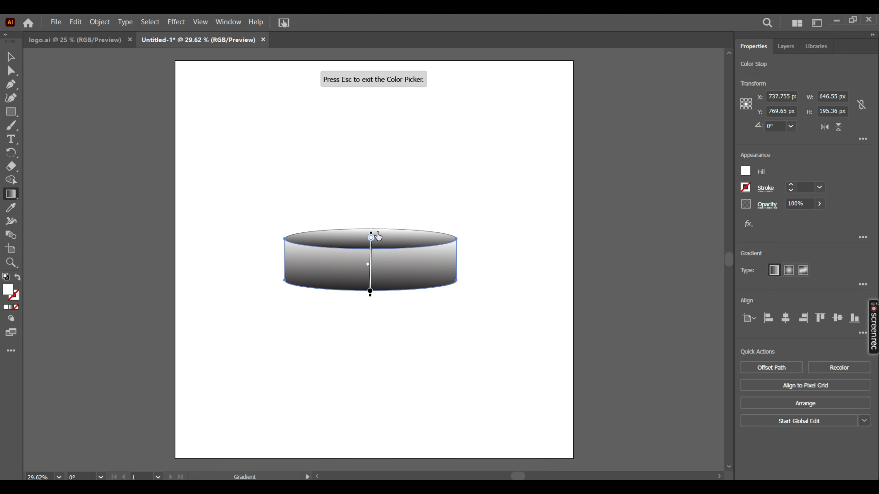
pyautogui.click(370, 242)
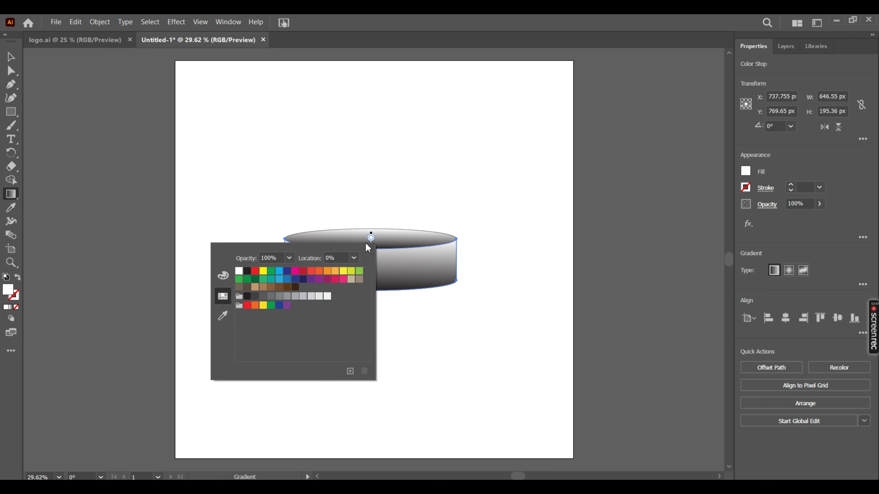
pyautogui.click(223, 275)
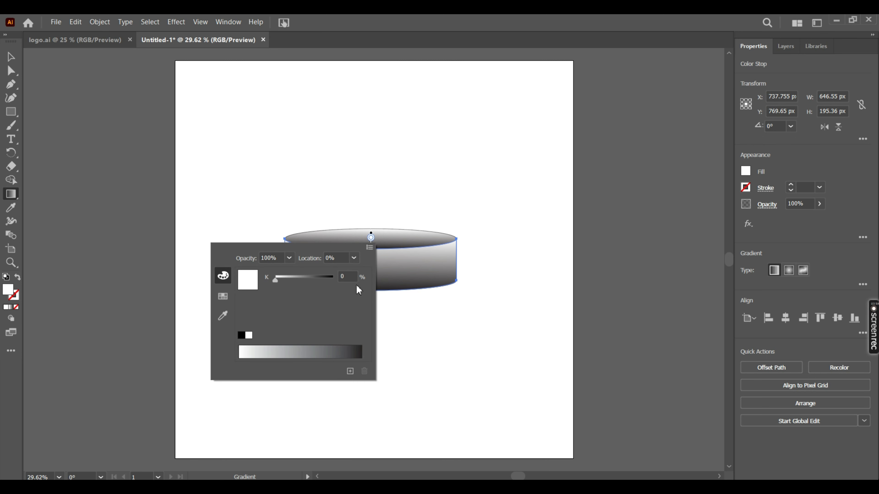
# - Make a new spot-colour RGB swatch with hex 44cbed and apply it to the top stop
pyautogui.click(350, 370)
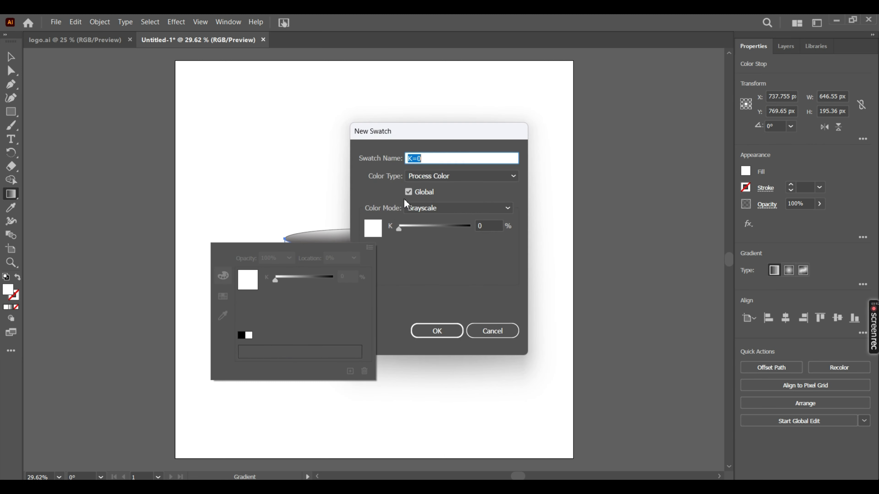
pyautogui.click(440, 177)
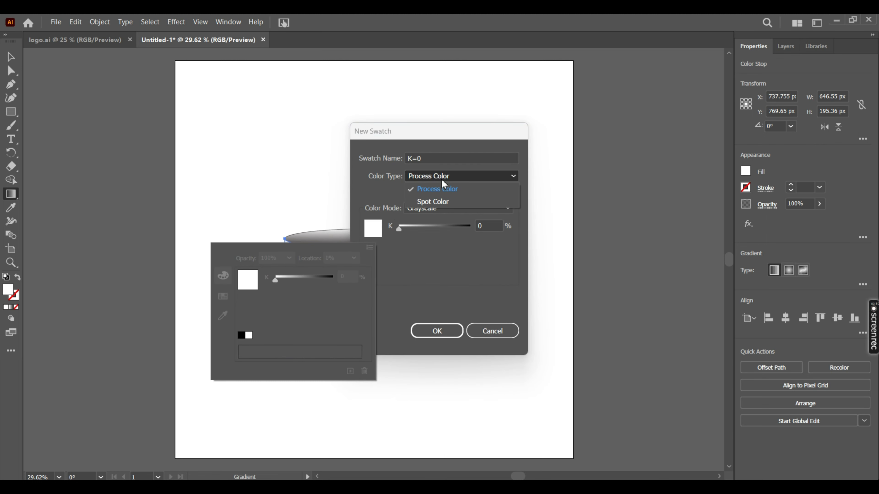
pyautogui.click(448, 204)
pyautogui.click(447, 208)
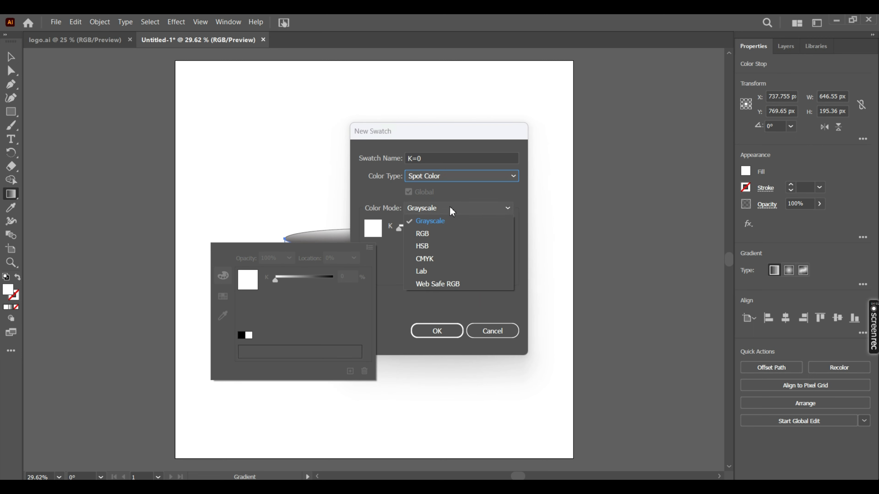
pyautogui.click(453, 233)
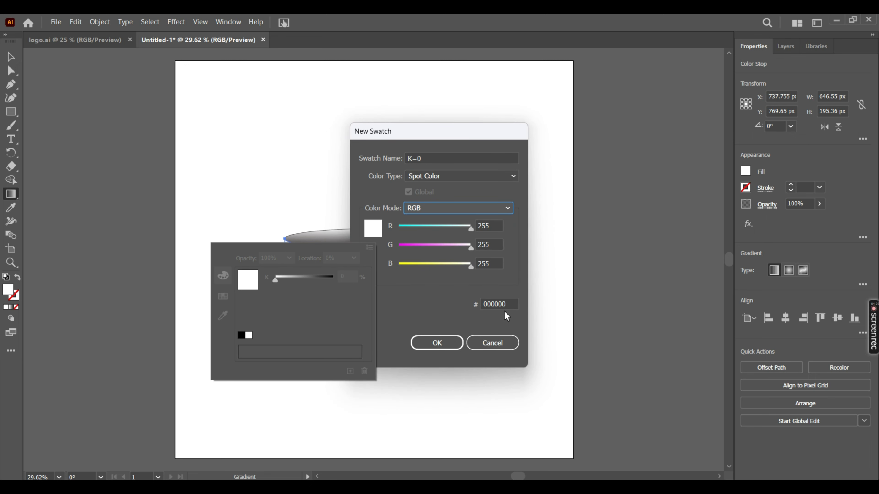
pyautogui.click(495, 305)
pyautogui.write('44cbed')
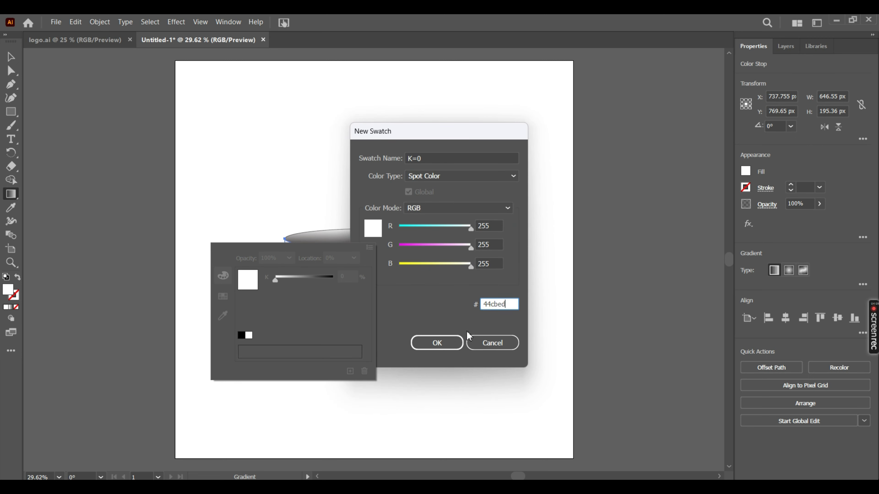
pyautogui.click(437, 343)
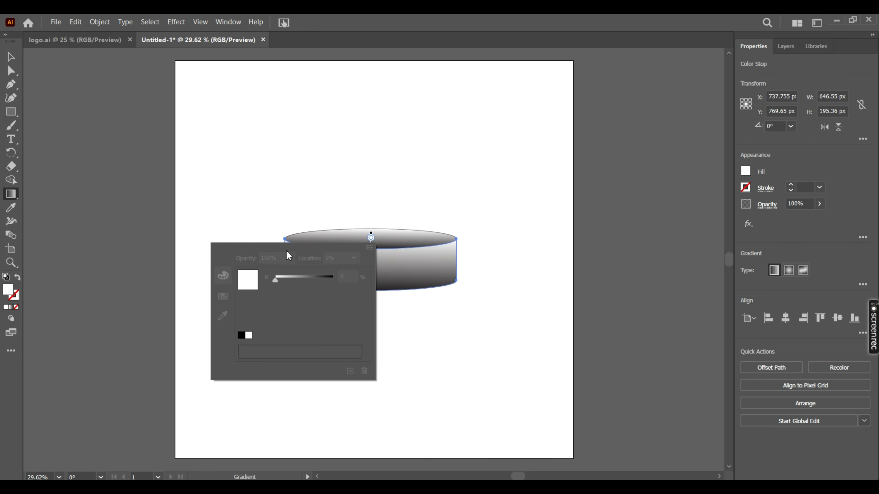
pyautogui.click(372, 222)
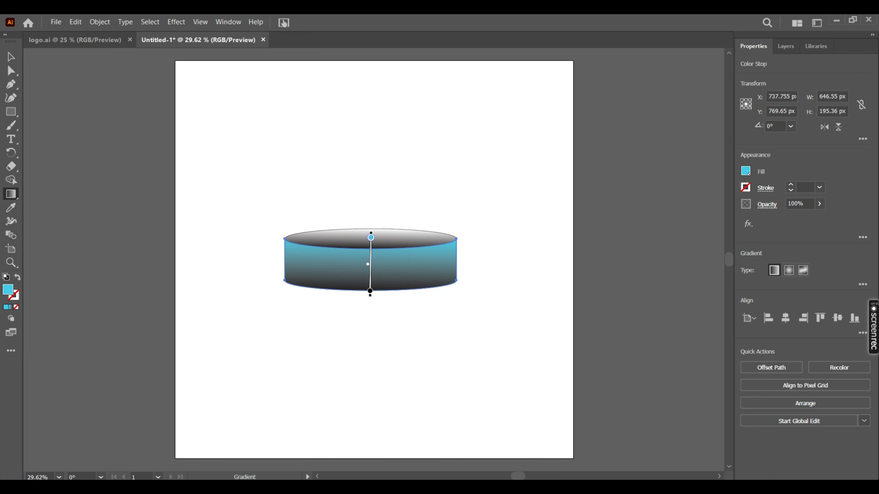
pyautogui.click(555, 438)
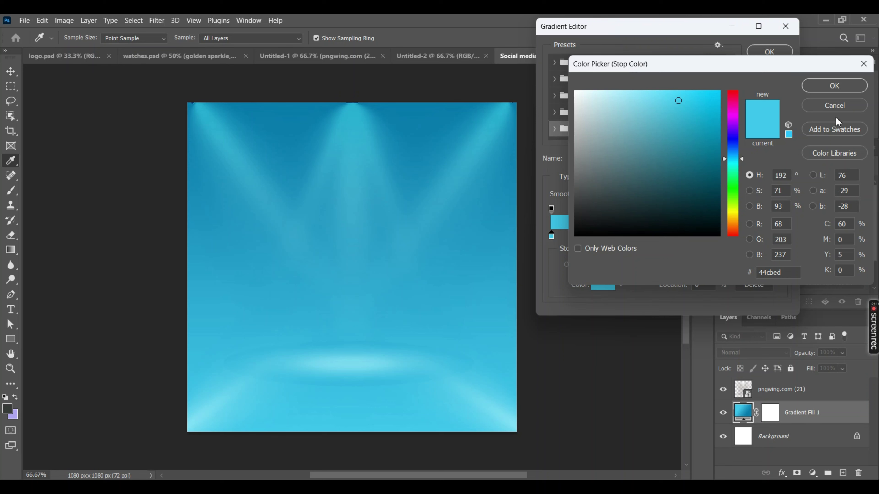
# - Read the background gradient's dark right stop colour (0c7ead), then select the podium's bottom stop
pyautogui.click(841, 86)
pyautogui.click(782, 237)
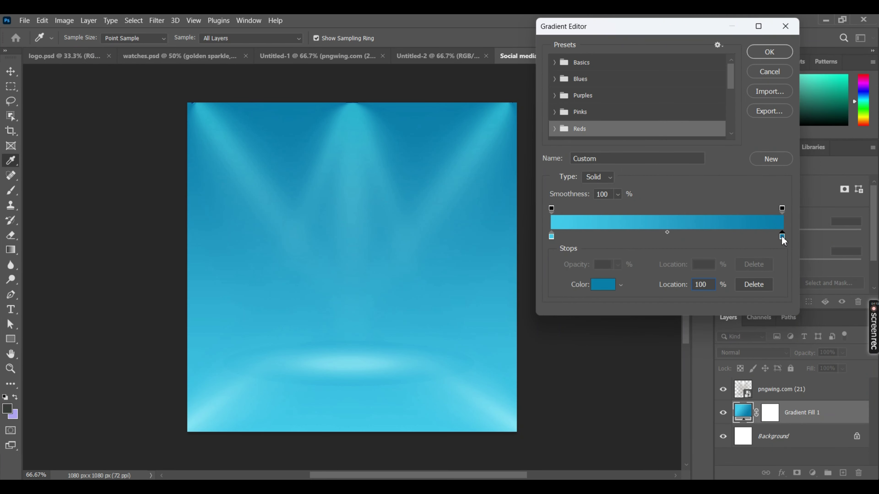
pyautogui.click(602, 285)
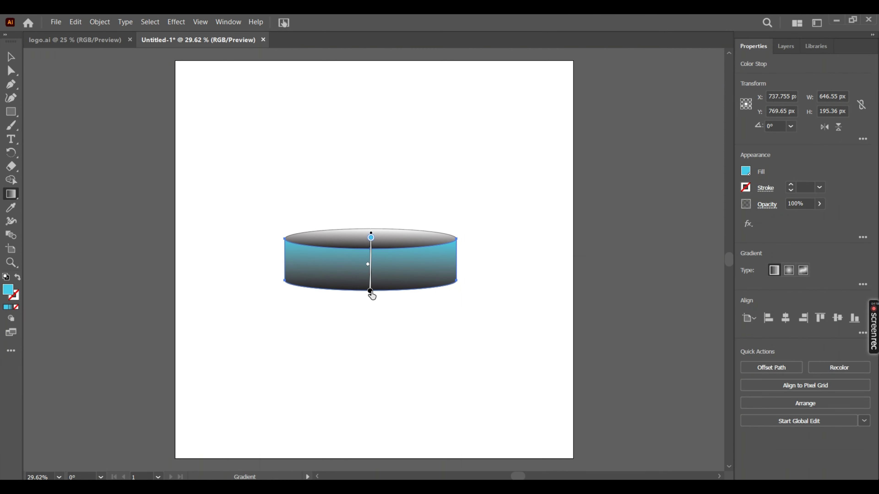
pyautogui.click(370, 292)
# - Give the gradient's bottom stop a new RGB swatch with hex 0c7ead
pyautogui.doubleClick(369, 291)
pyautogui.click(348, 424)
pyautogui.click(484, 208)
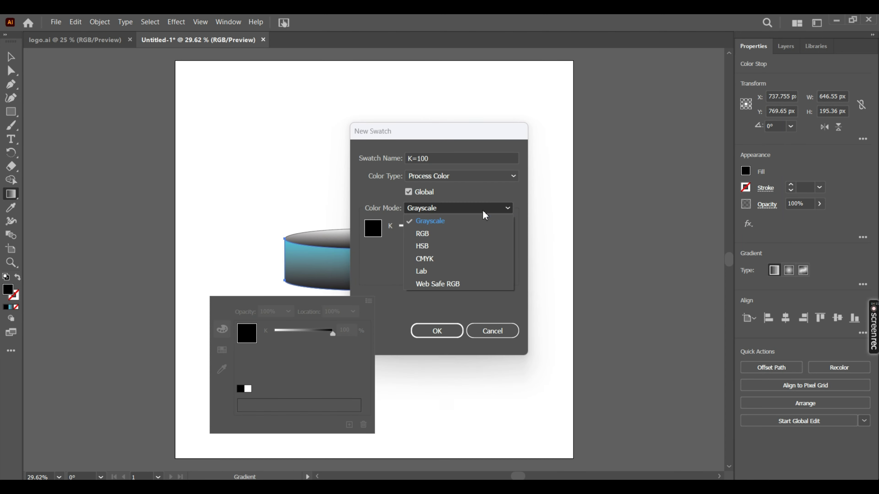
pyautogui.click(465, 234)
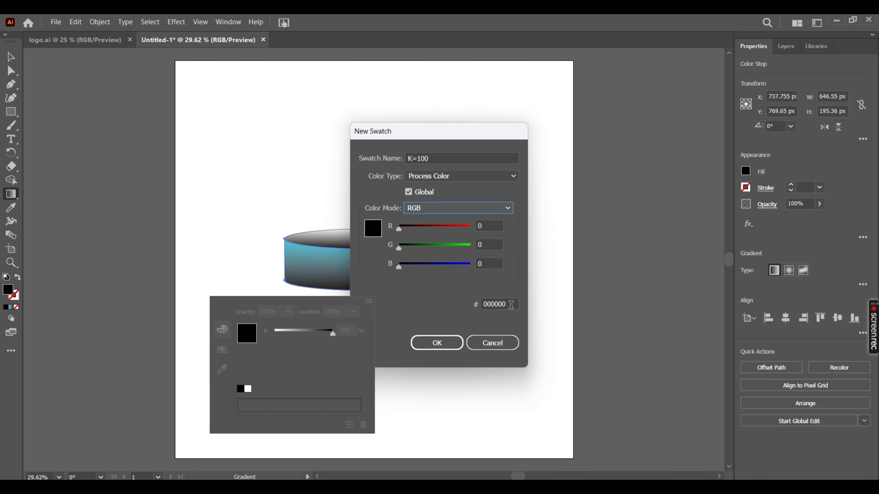
pyautogui.moveTo(511, 305); pyautogui.dragTo(469, 305)
pyautogui.write('0c7ead')
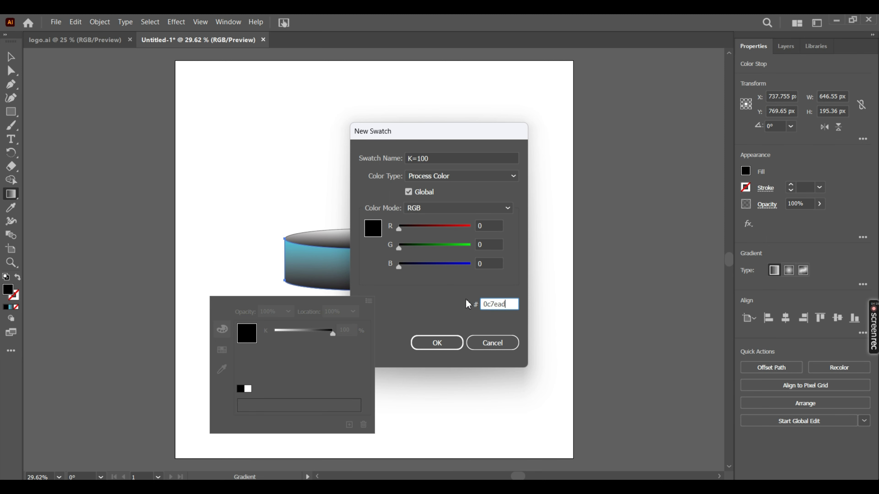
pyautogui.click(437, 342)
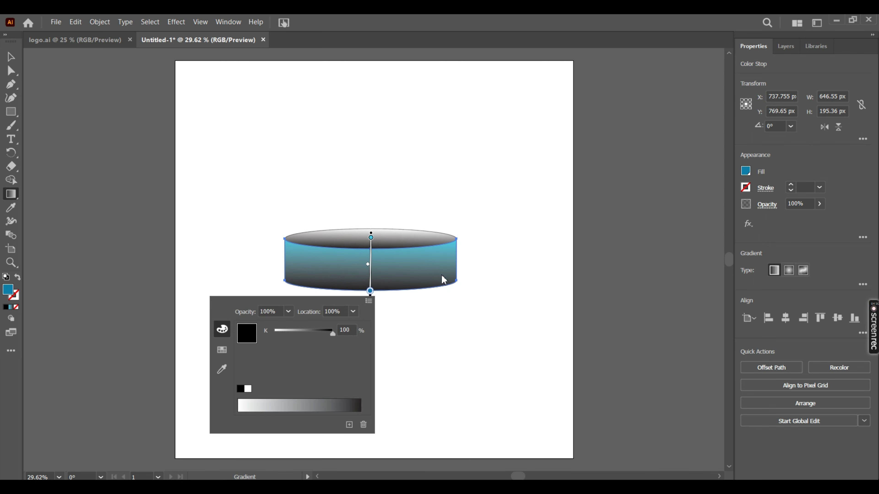
pyautogui.click(403, 310)
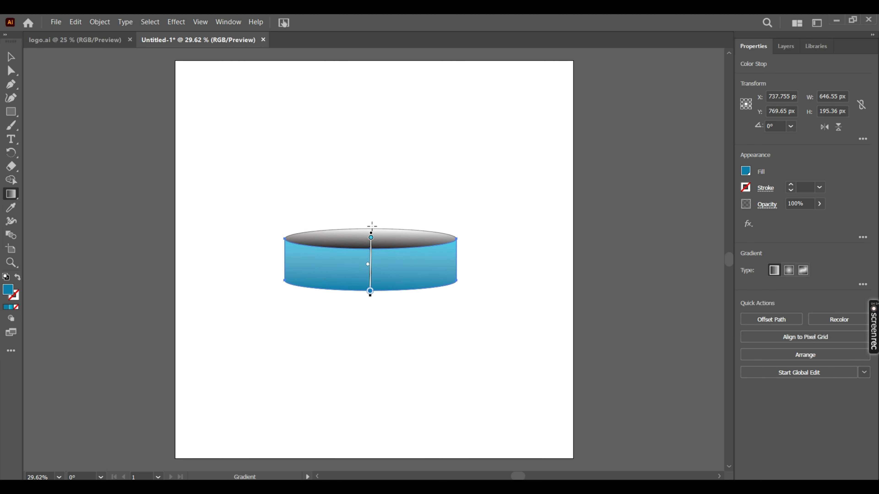
# - Lower the green value of the top stop's light blue
pyautogui.doubleClick(370, 238)
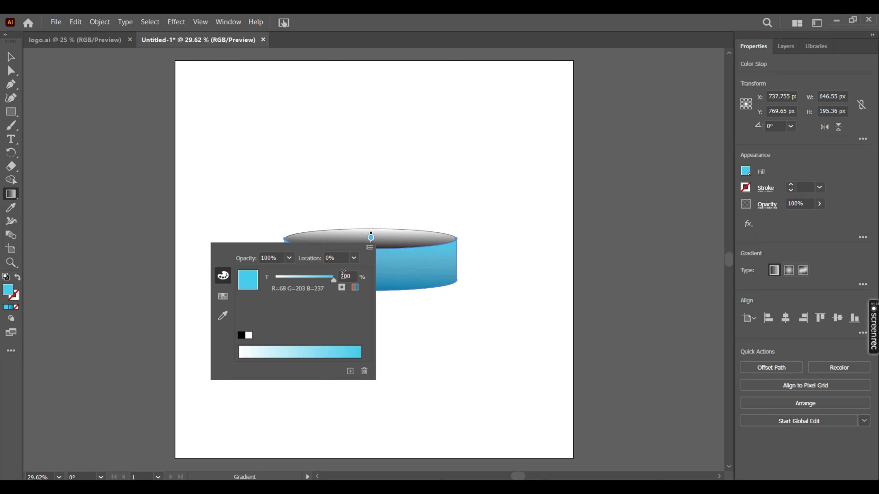
pyautogui.click(355, 289)
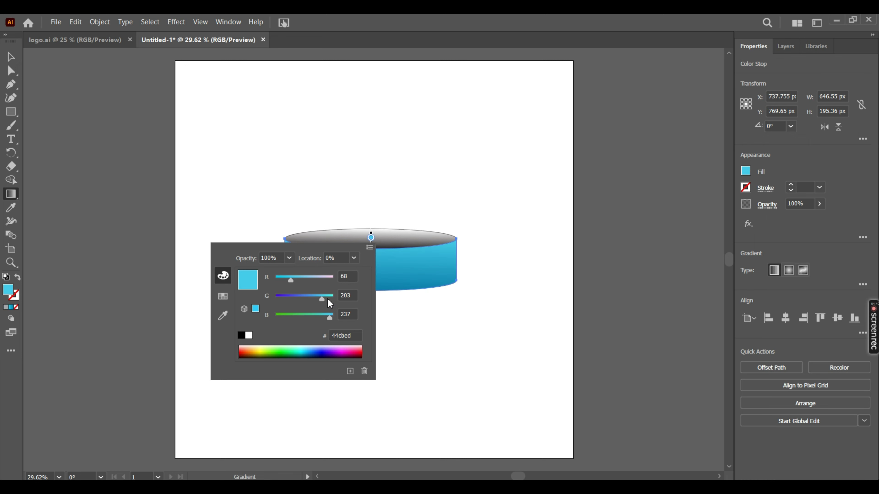
pyautogui.moveTo(322, 299); pyautogui.dragTo(320, 301)
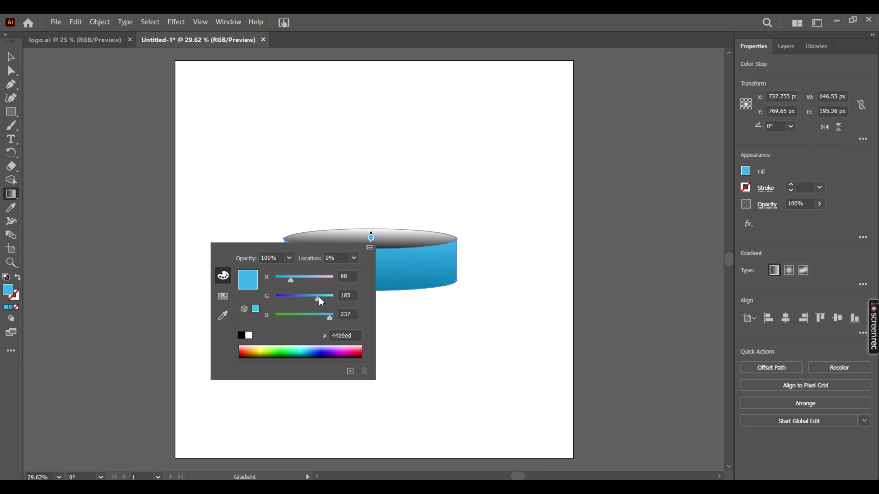
pyautogui.click(383, 313)
# - Run the body gradient vertically top to bottom, with the bottom stop at 0c68ad
pyautogui.click(375, 282)
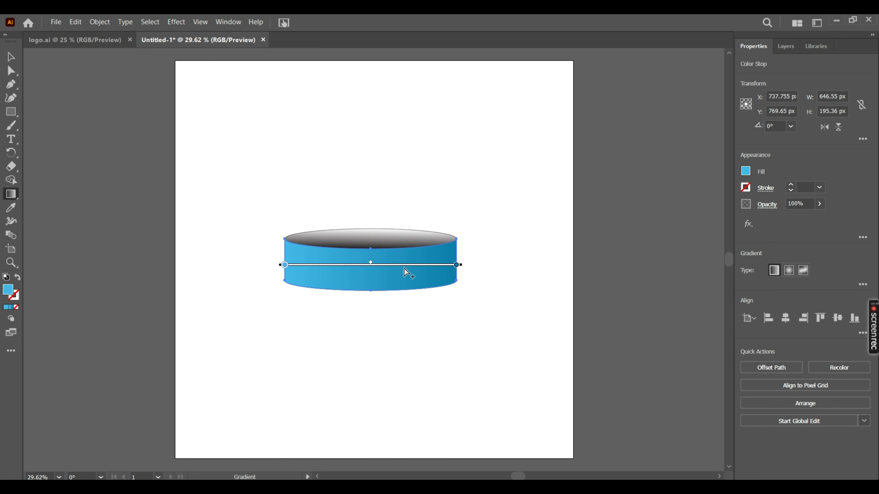
pyautogui.moveTo(370, 237); pyautogui.dragTo(370, 290)
pyautogui.click(370, 291)
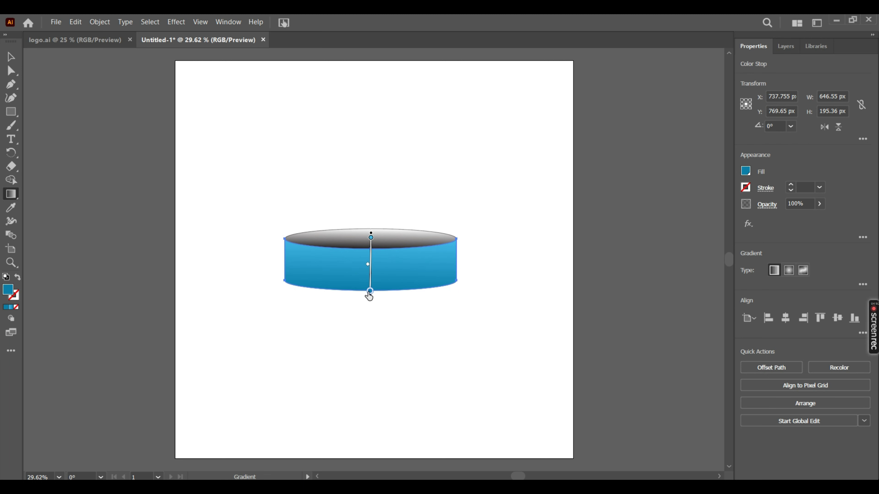
pyautogui.doubleClick(370, 291)
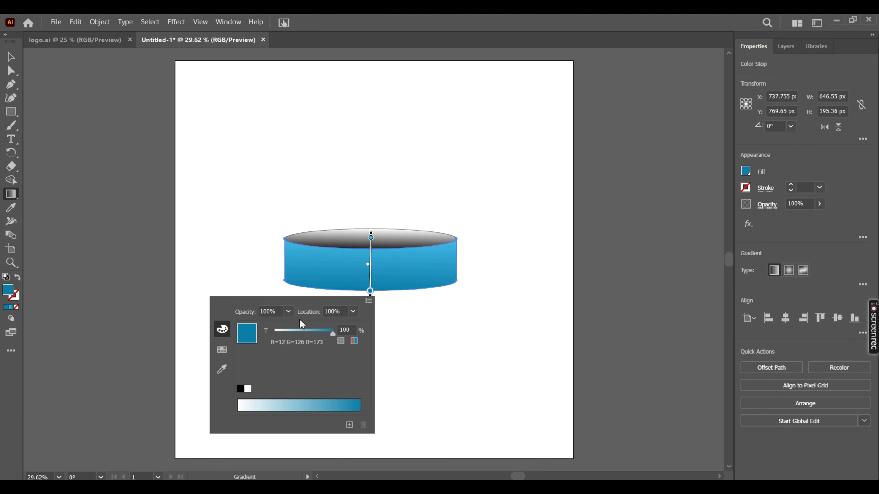
pyautogui.click(353, 342)
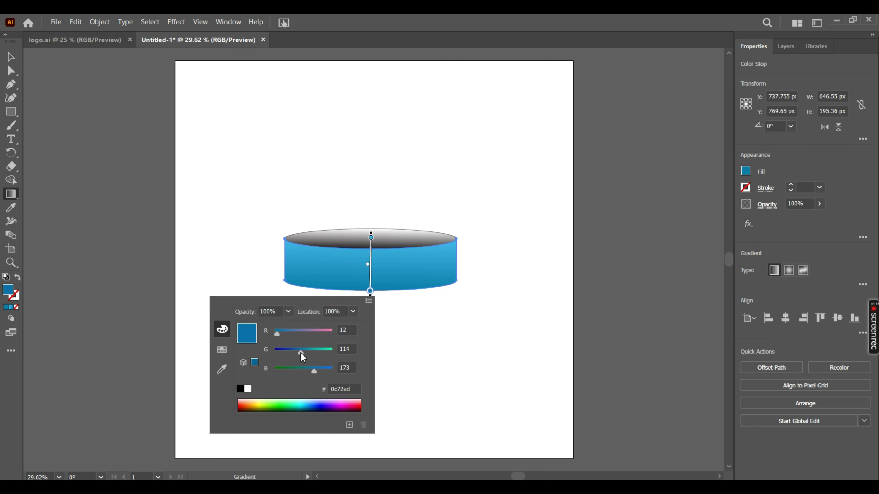
pyautogui.click(445, 345)
# - Eyedropper the body's blue gradient onto the podium's top ellipse
pyautogui.press('v')
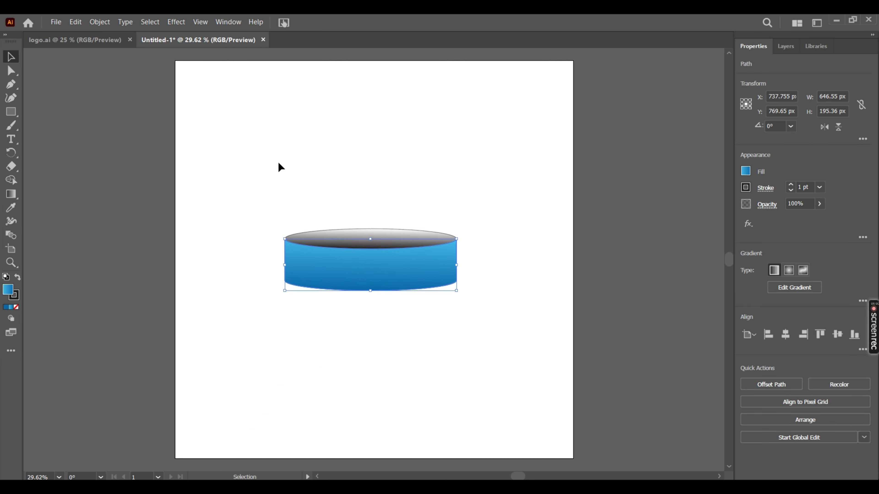
pyautogui.click(291, 169)
pyautogui.click(380, 237)
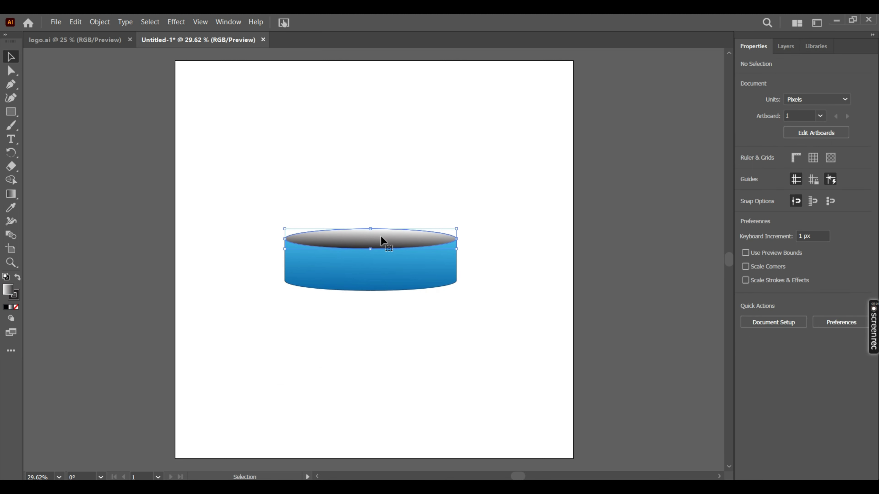
pyautogui.click(810, 292)
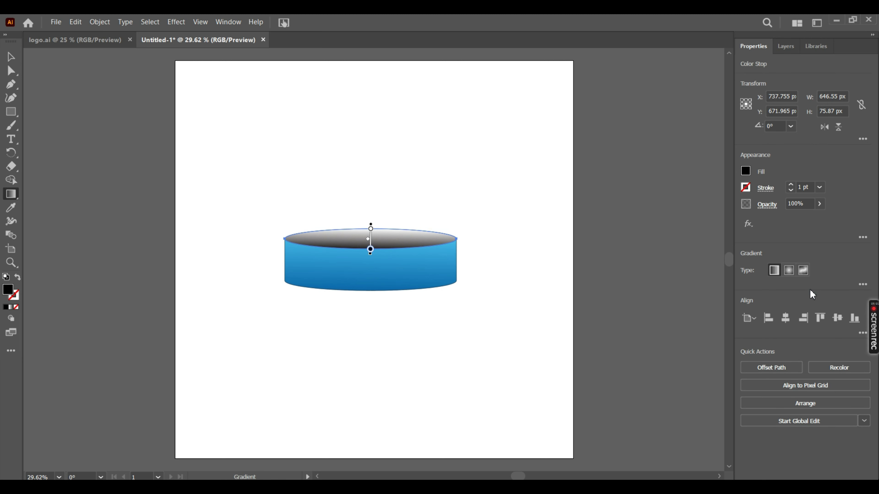
pyautogui.doubleClick(370, 249)
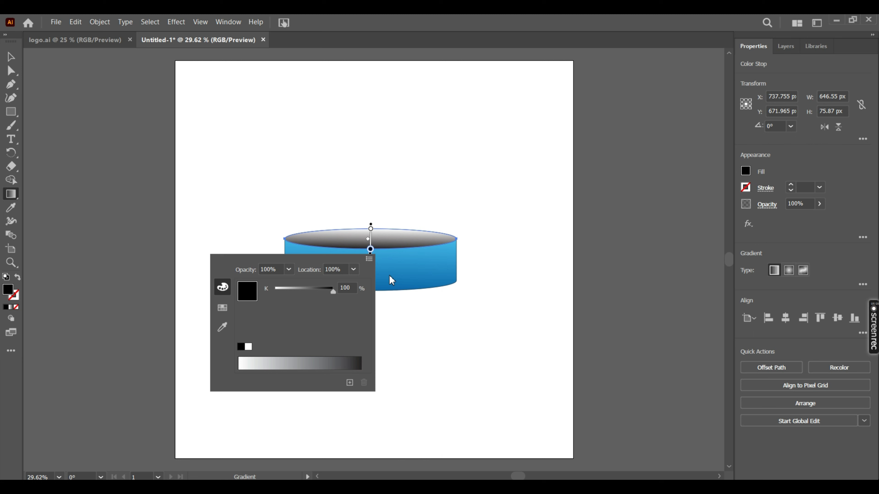
pyautogui.press('i')
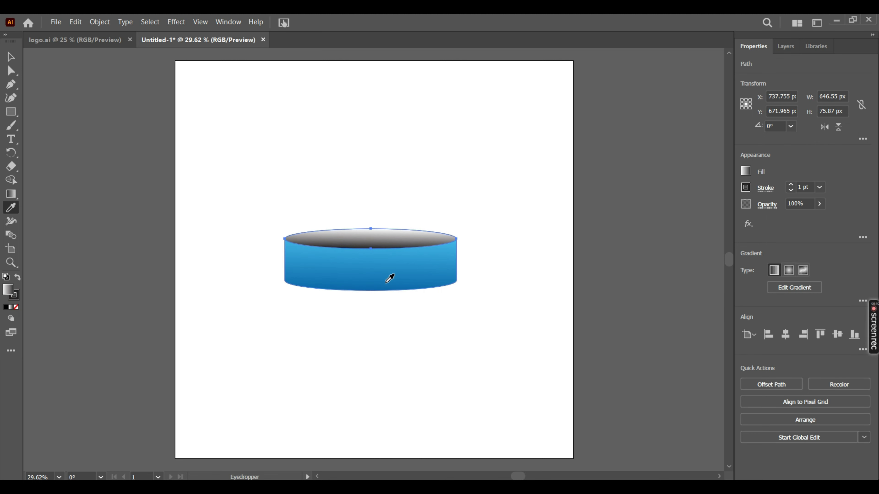
pyautogui.click(390, 278)
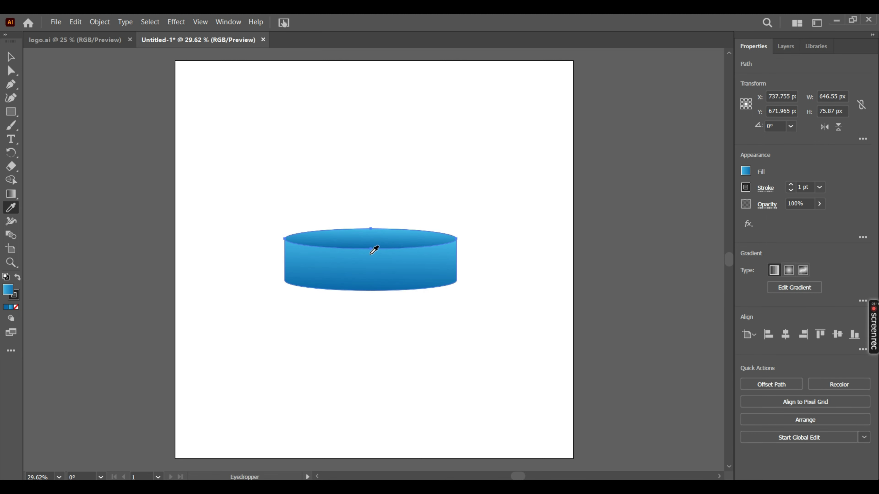
# - Adjust the top ellipse's gradient at its top colour stop
pyautogui.press('v')
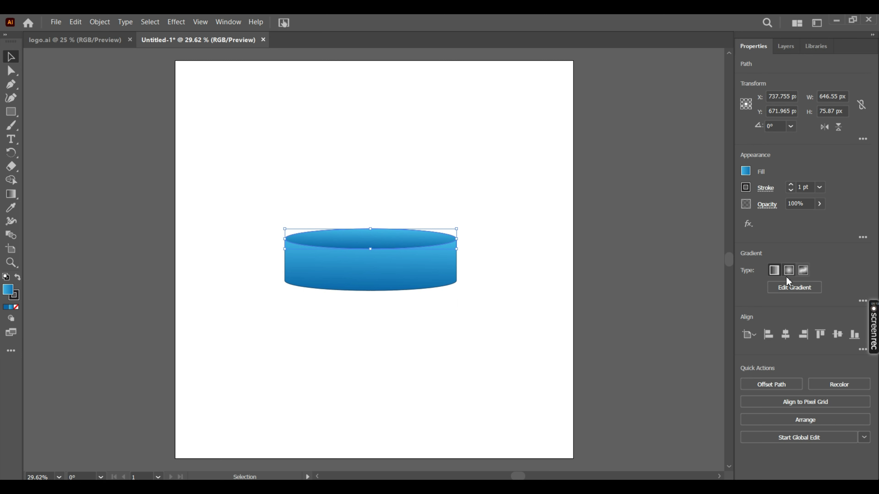
pyautogui.click(795, 288)
pyautogui.click(371, 229)
pyautogui.press('v')
pyautogui.click(341, 165)
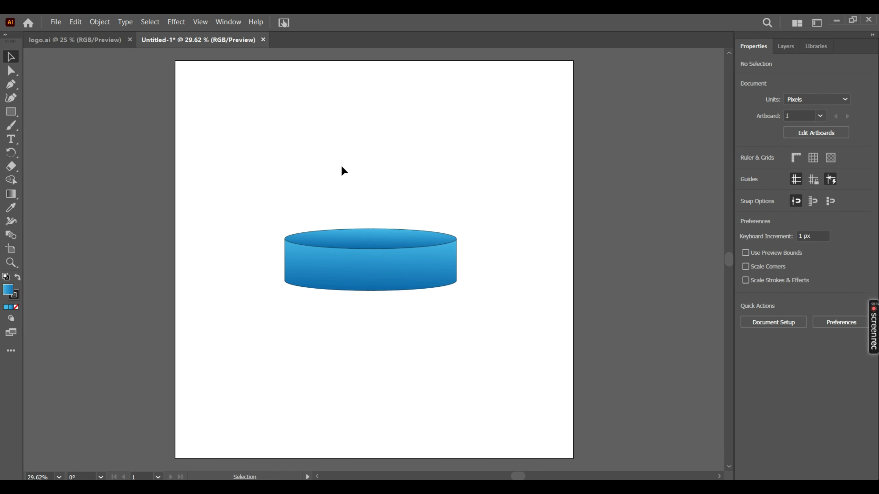
# - Set the stroke to None on the top ellipse and the body, then select the whole podium
pyautogui.click(391, 234)
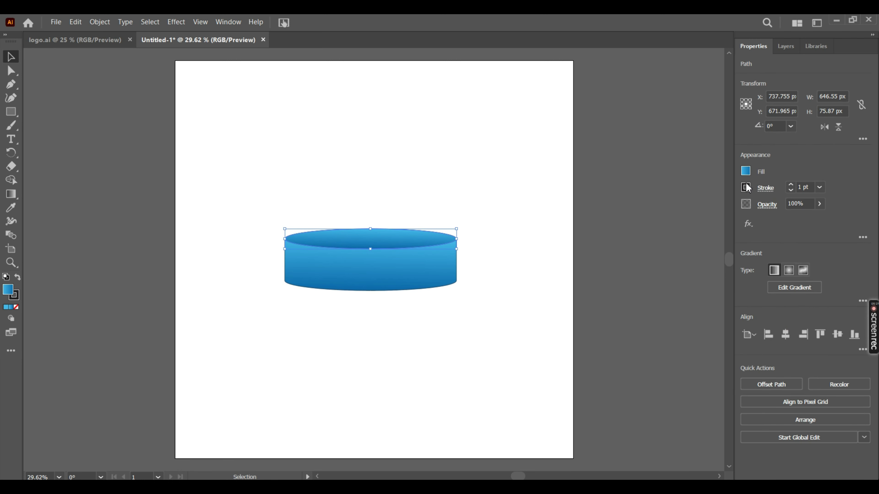
pyautogui.click(745, 187)
pyautogui.click(621, 231)
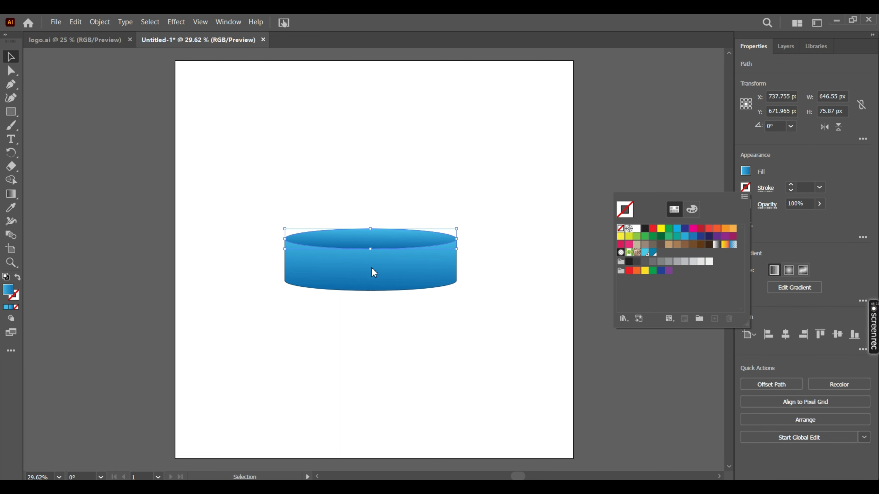
pyautogui.click(383, 271)
pyautogui.click(401, 277)
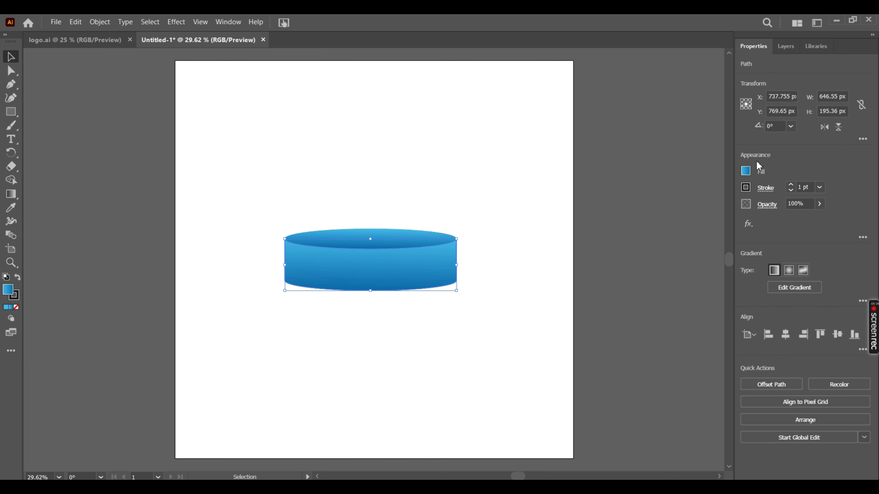
pyautogui.click(745, 187)
pyautogui.click(623, 230)
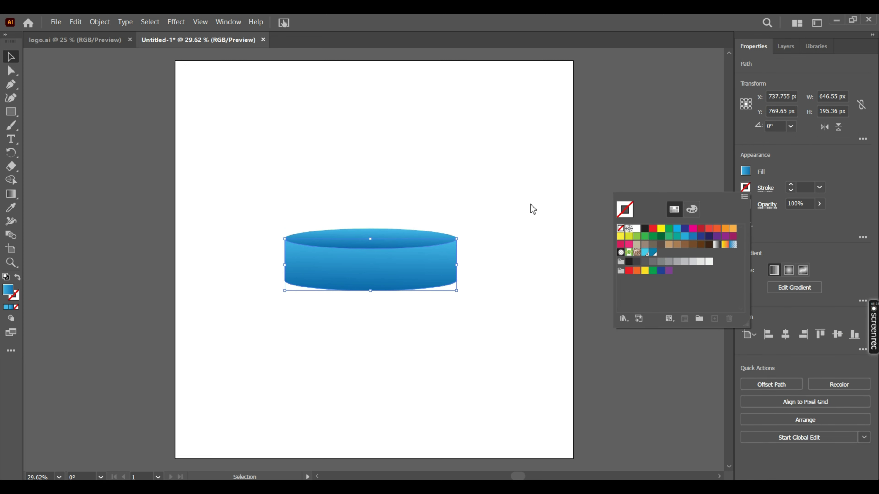
pyautogui.click(526, 201)
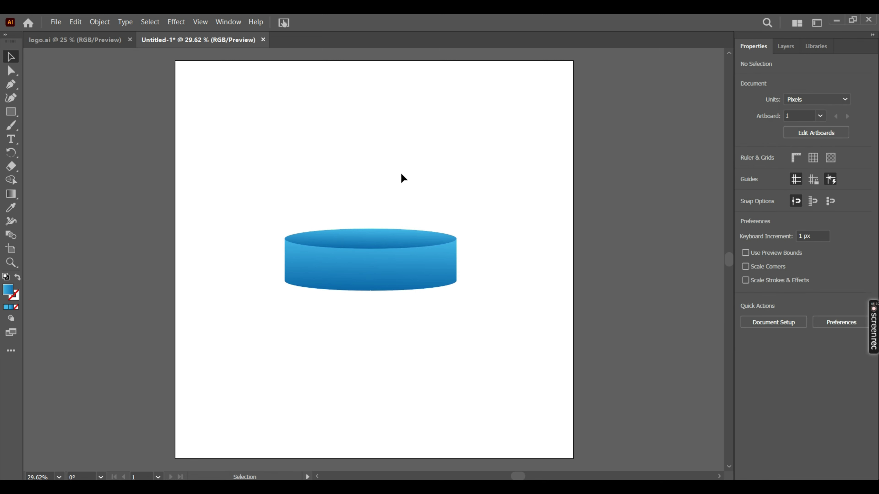
pyautogui.moveTo(306, 249); pyautogui.dragTo(482, 291)
# - Copy the podium and confirm Photoshop's Color Picker, Gradient Editor and Gradient Fill dialogs
pyautogui.press('v')
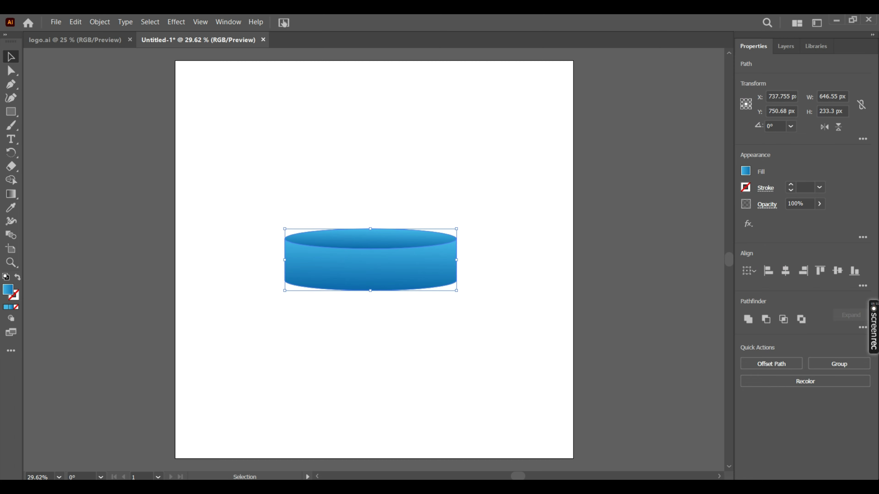
pyautogui.click(517, 438)
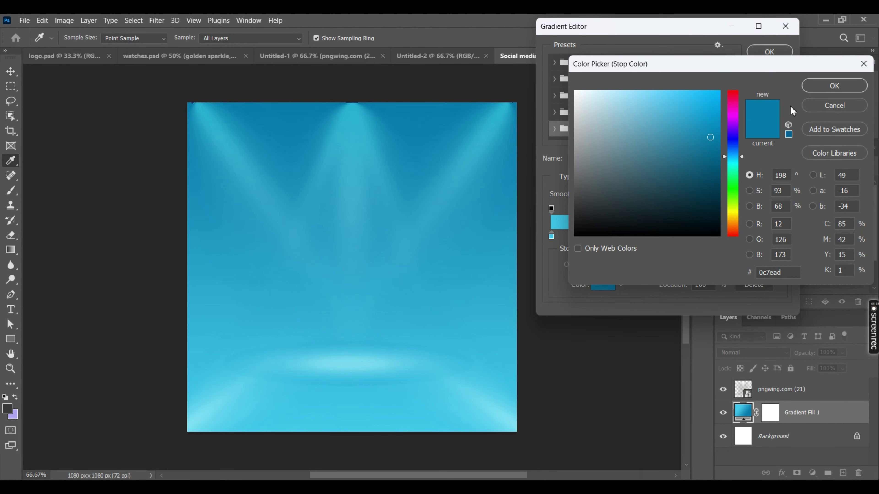
pyautogui.click(824, 86)
pyautogui.click(769, 51)
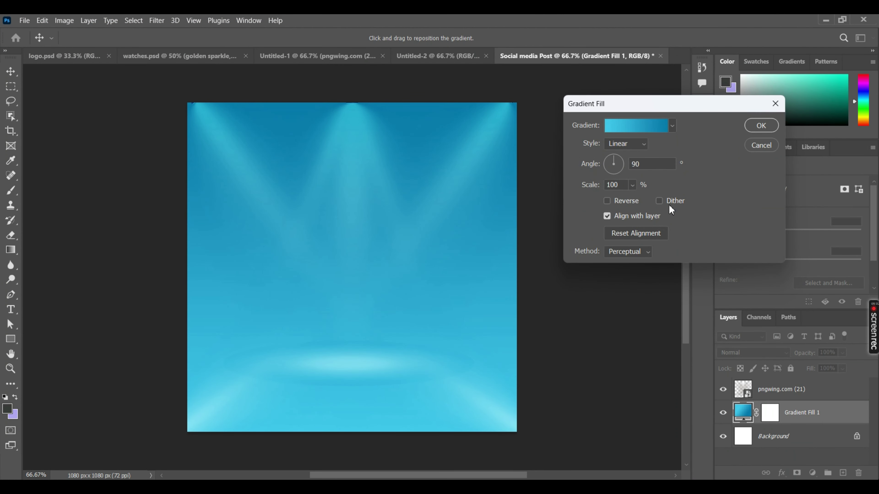
pyautogui.click(761, 125)
# - Paste the podium into the post as separate layers
pyautogui.hotkey('ctrl', 'v')
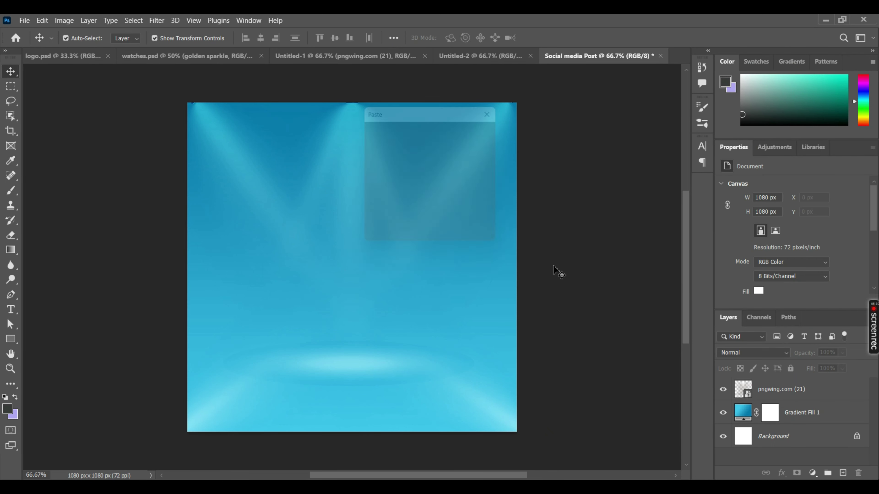
pyautogui.click(377, 141)
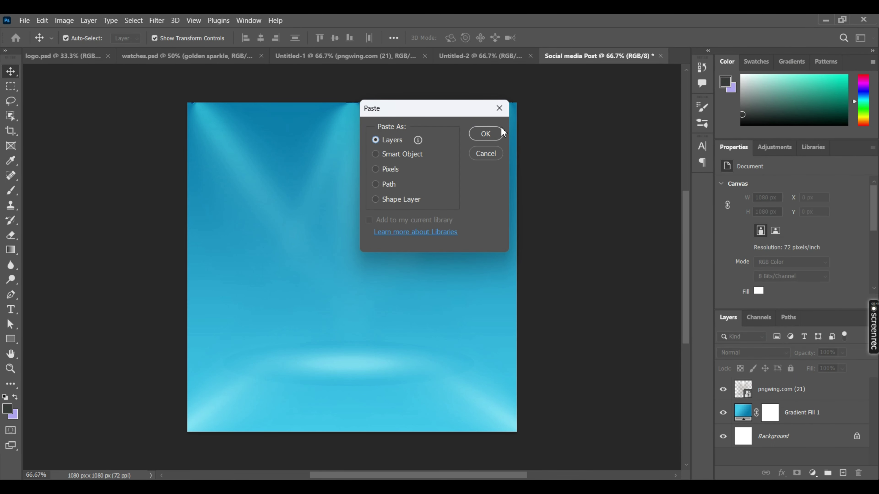
pyautogui.click(494, 136)
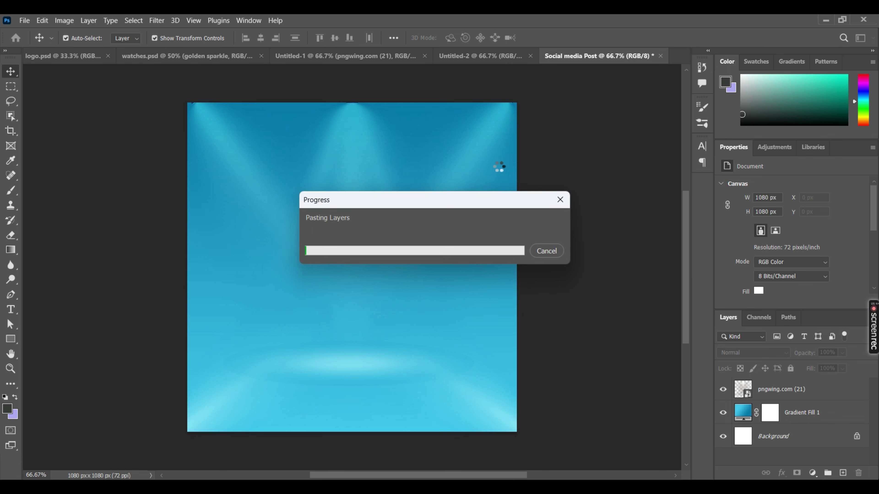
pyautogui.click(427, 204)
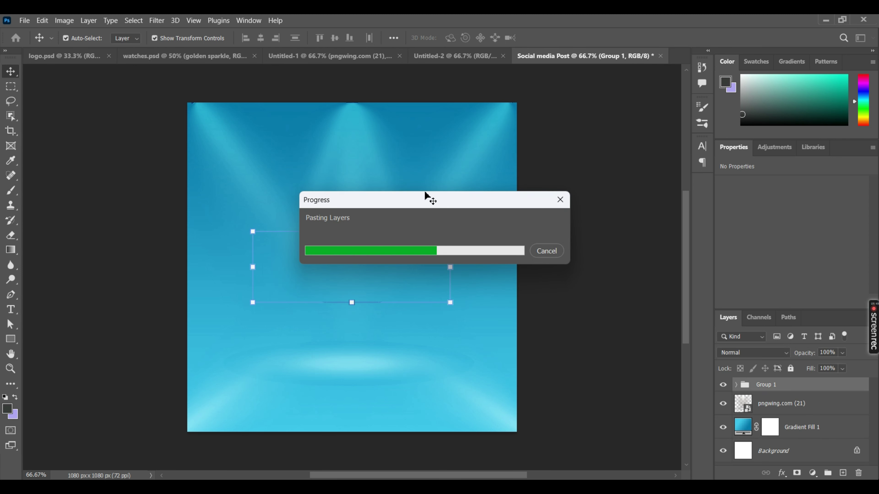
pyautogui.moveTo(380, 264); pyautogui.dragTo(381, 309)
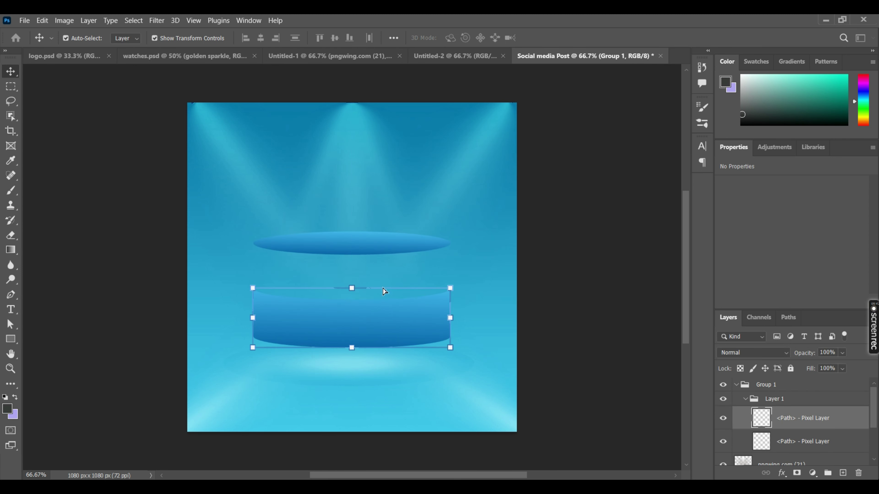
# - Scale both podium layers to about 79% and move them down onto the stage floor
pyautogui.hotkey('ctrl', 'z')
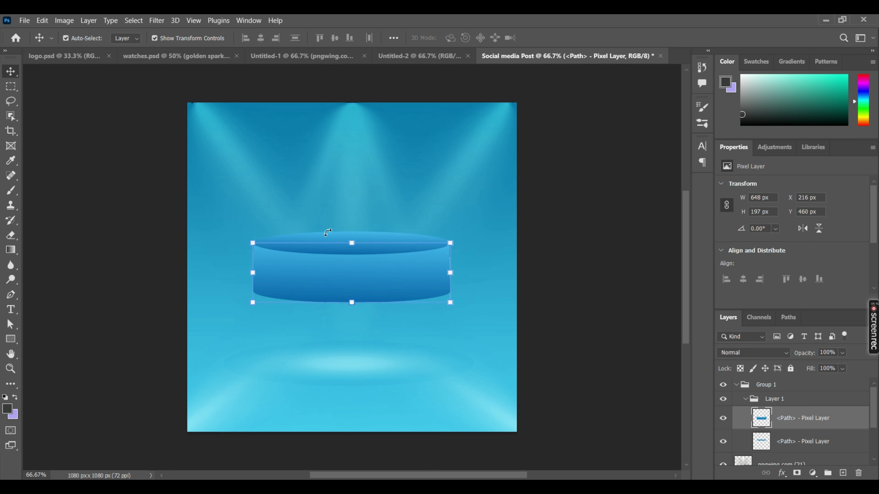
pyautogui.keyDown('shift'); pyautogui.click(393, 247); pyautogui.keyUp('shift')
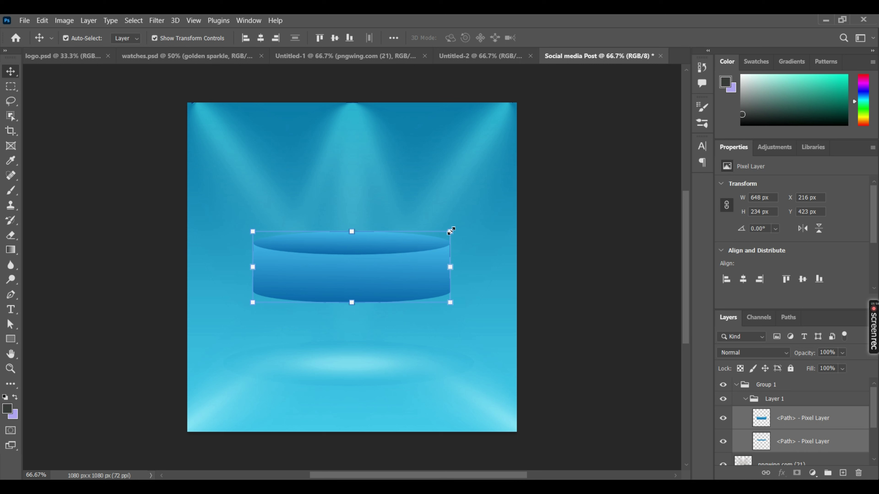
pyautogui.moveTo(451, 231); pyautogui.dragTo(408, 246)
pyautogui.moveTo(367, 296); pyautogui.dragTo(381, 343)
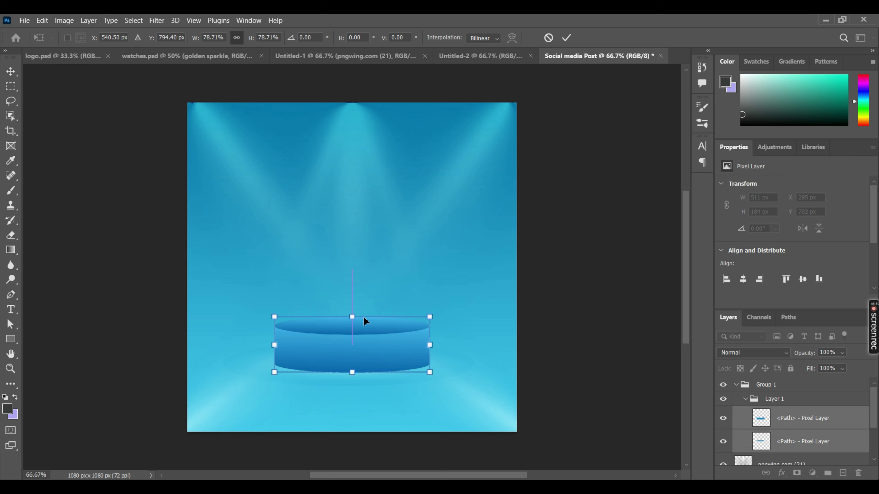
pyautogui.moveTo(352, 317); pyautogui.dragTo(353, 317)
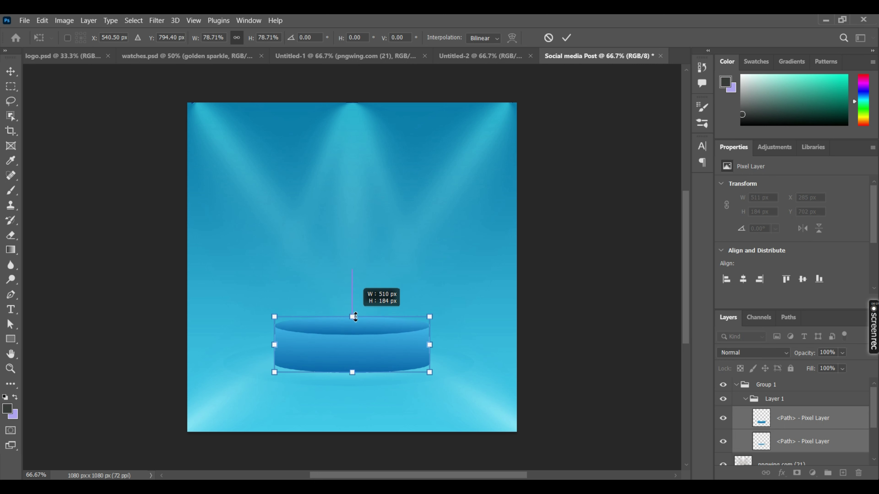
pyautogui.press('Return')
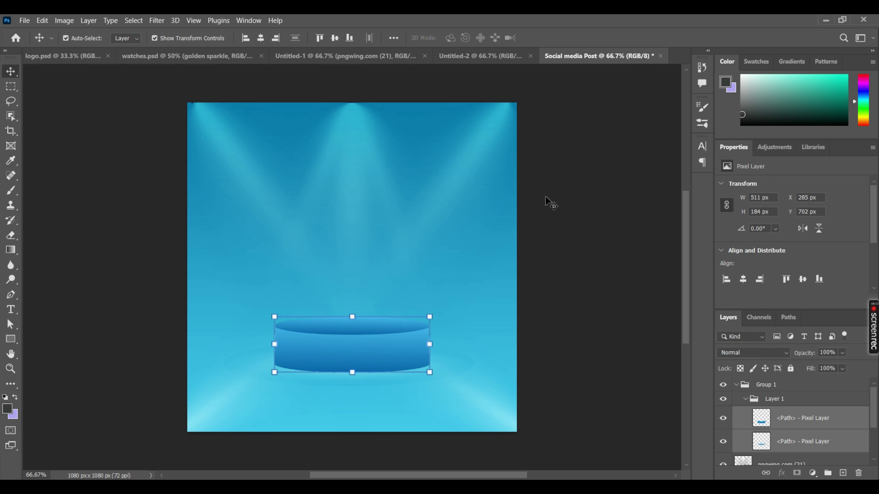
# - Lower both podium layers slightly into place on the floor
pyautogui.click(576, 261)
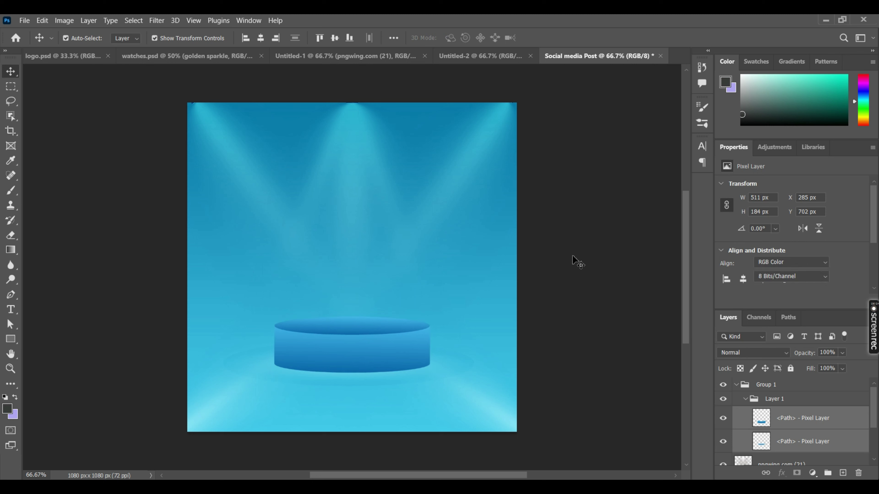
pyautogui.click(360, 340)
pyautogui.keyDown('shift'); pyautogui.click(374, 334); pyautogui.keyUp('shift')
pyautogui.moveTo(374, 334); pyautogui.dragTo(377, 341)
pyautogui.click(570, 307)
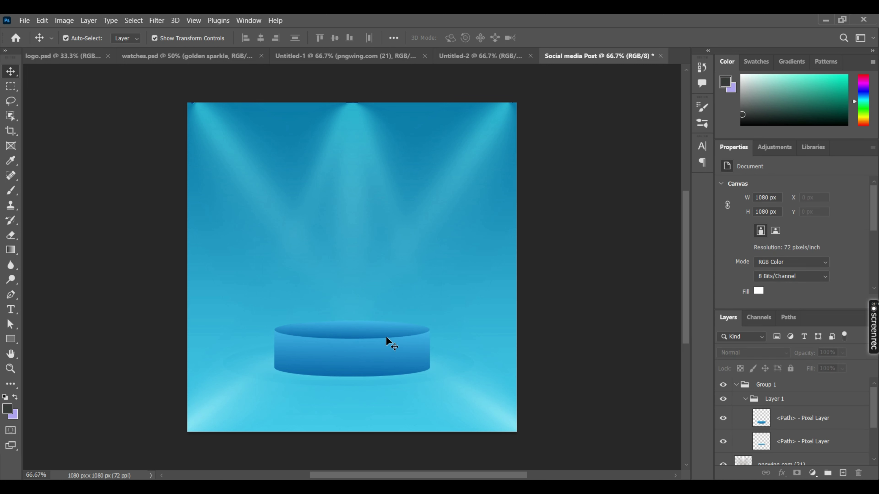
pyautogui.click(391, 348)
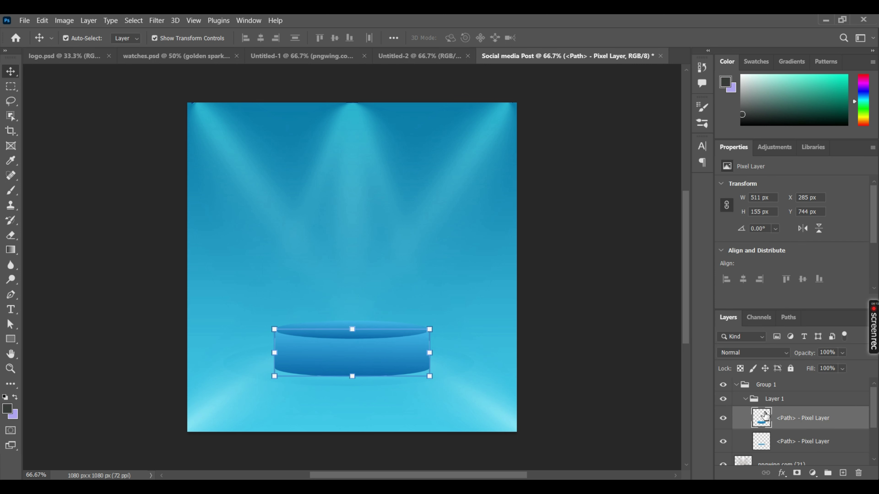
# - Add a linear Gradient Overlay at -90° to the podium body layer
pyautogui.doubleClick(760, 423)
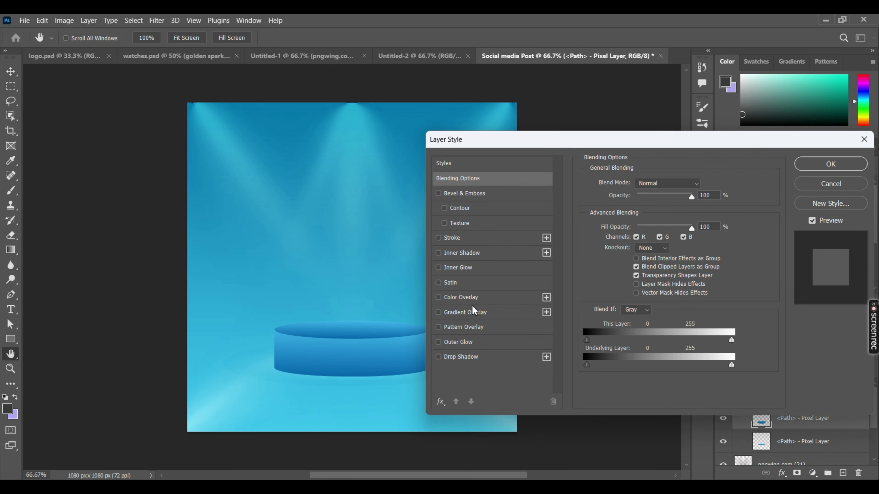
pyautogui.click(471, 312)
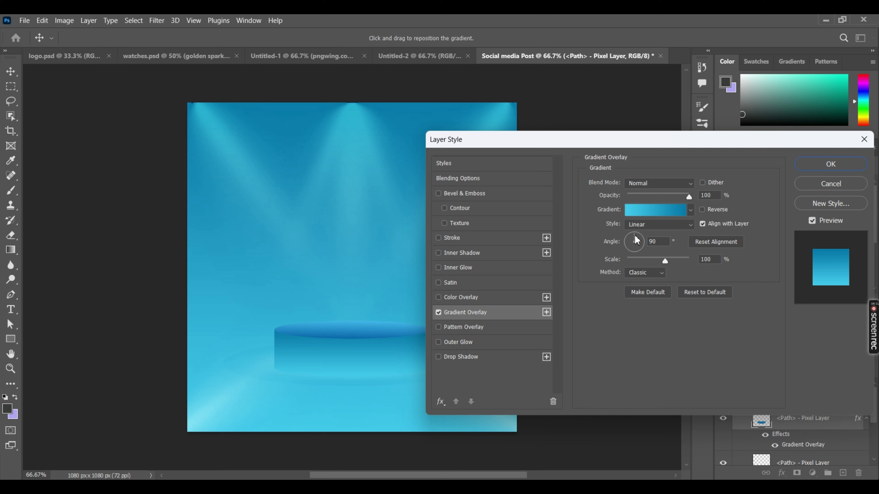
pyautogui.click(651, 242)
pyautogui.write('-')
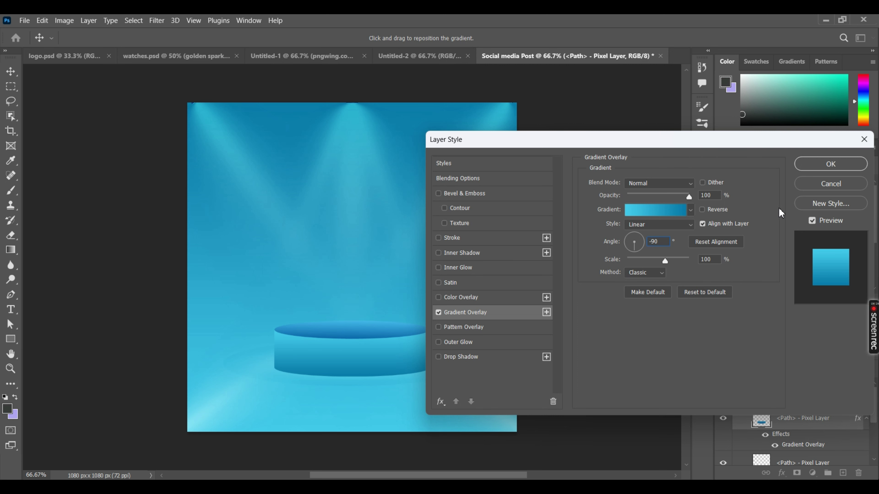
pyautogui.click(823, 170)
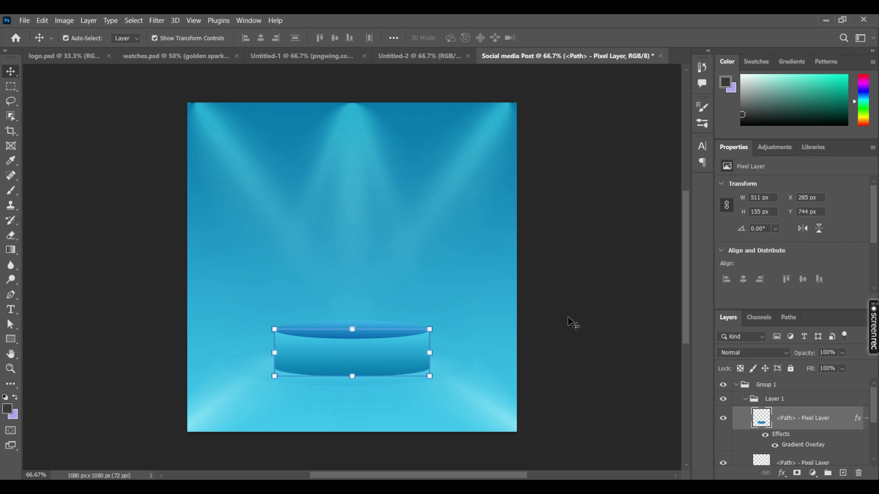
# - Add a matching Gradient Overlay to the top ellipse layer through Blending Options
pyautogui.click(412, 332)
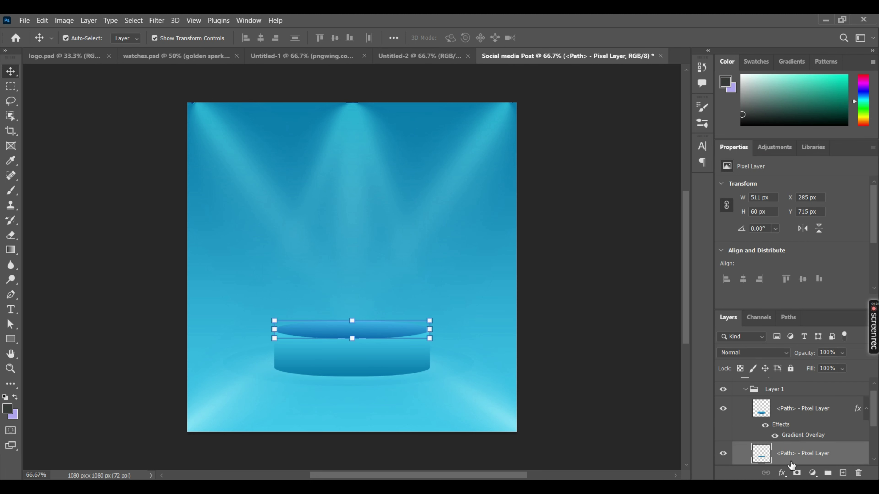
pyautogui.rightClick(761, 455)
pyautogui.click(770, 232)
pyautogui.click(487, 312)
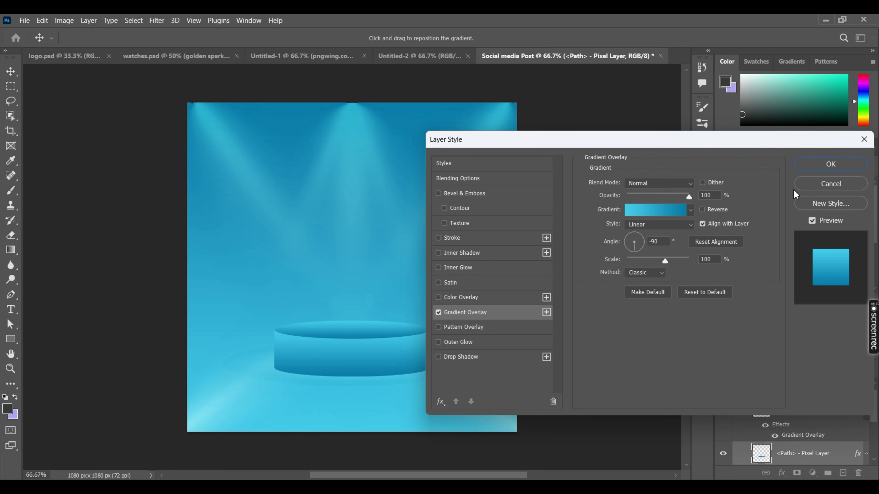
pyautogui.click(816, 165)
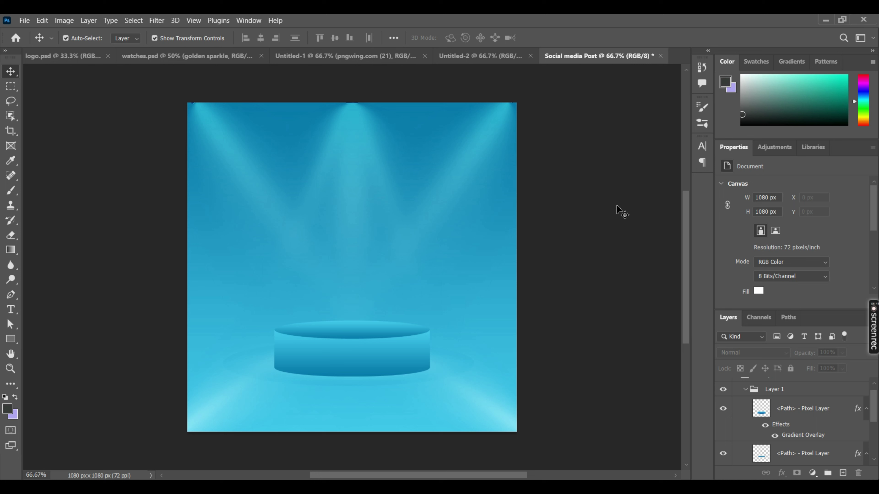
# - Scale both podium layers to about 104.5% (roughly 534 × 192 px) and recentre them
pyautogui.click(355, 350)
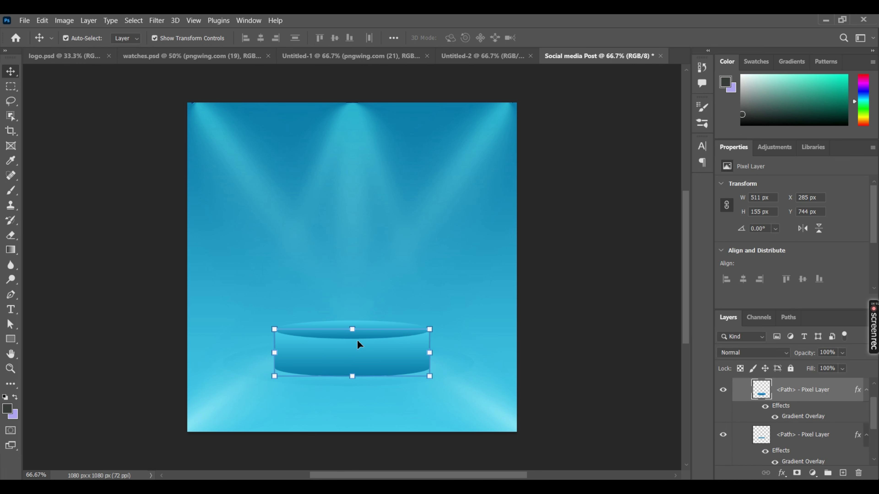
pyautogui.keyDown('shift'); pyautogui.click(370, 335); pyautogui.keyUp('shift')
pyautogui.moveTo(370, 334); pyautogui.dragTo(375, 339)
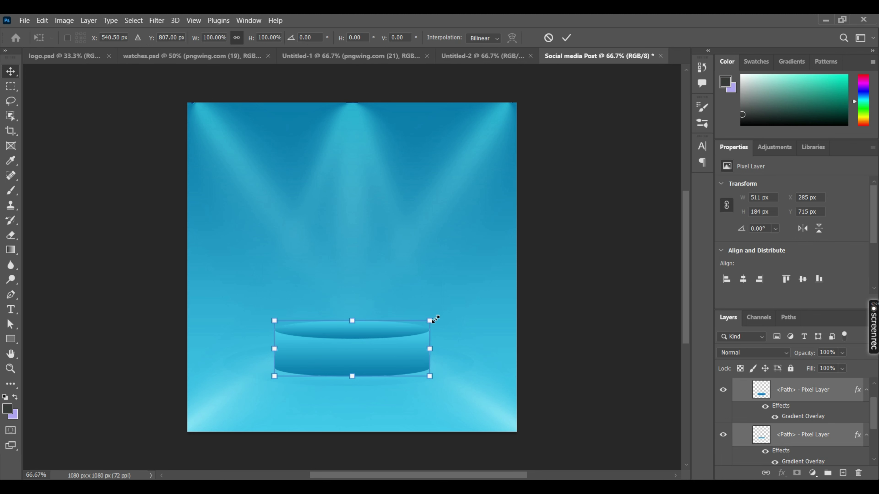
pyautogui.moveTo(432, 319); pyautogui.dragTo(434, 318)
pyautogui.moveTo(388, 342); pyautogui.dragTo(385, 340)
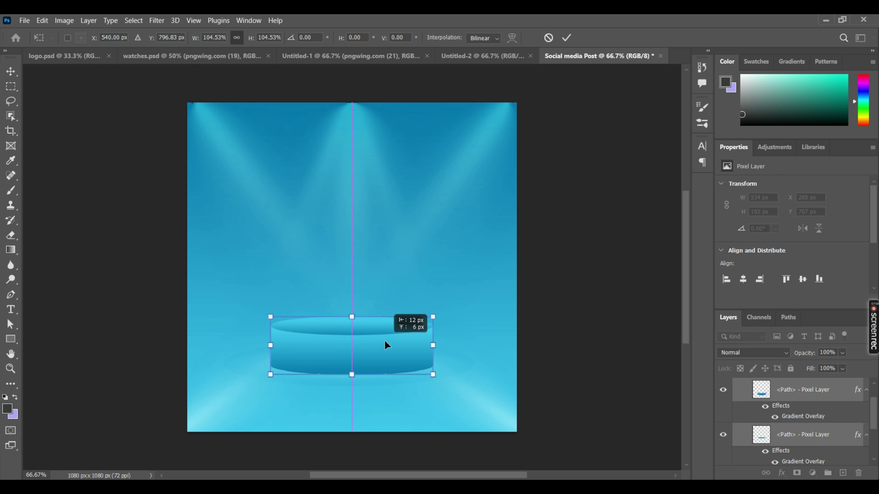
pyautogui.click(566, 37)
pyautogui.click(620, 158)
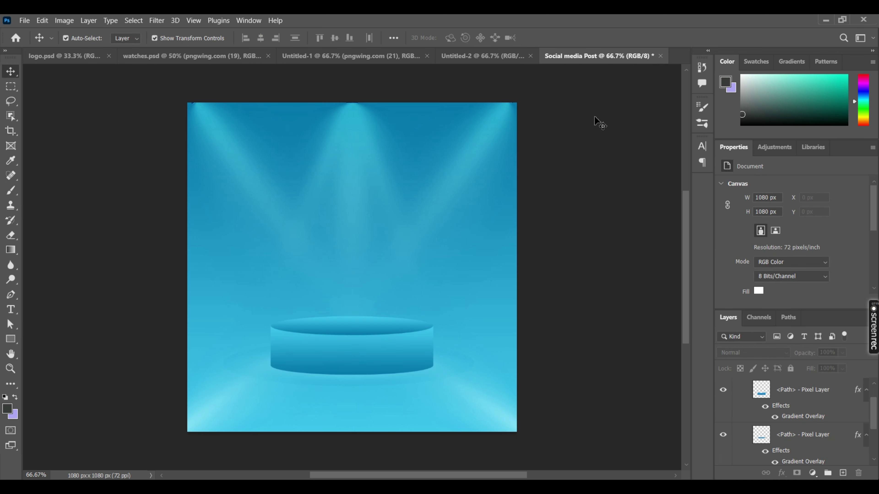
# - Resize the smartwatch image and move it just above the podium
pyautogui.hotkey('ctrl', 'v')
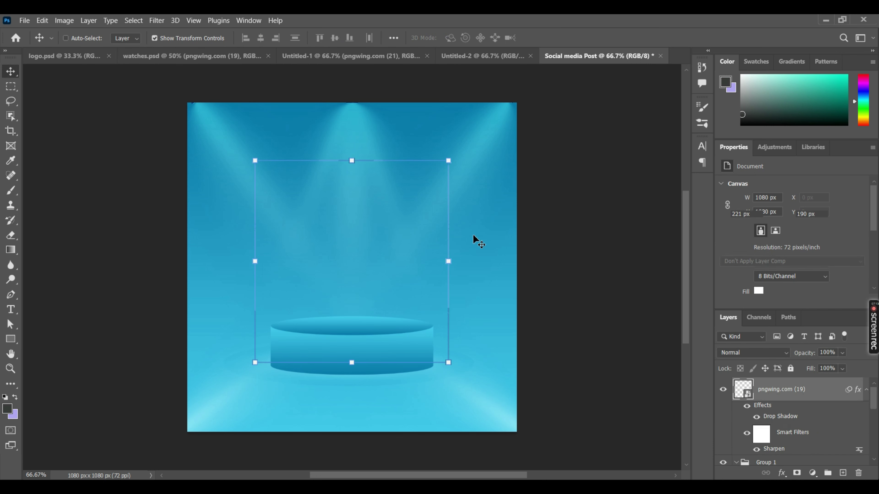
pyautogui.click(449, 163)
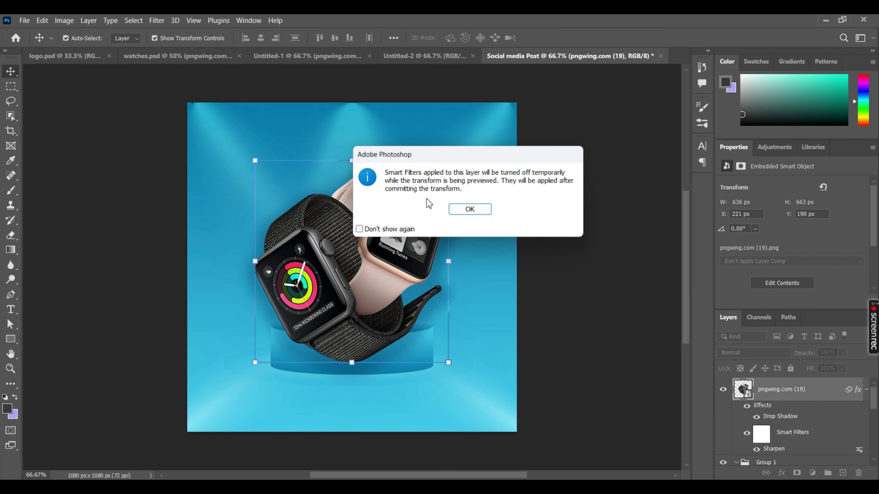
pyautogui.click(456, 212)
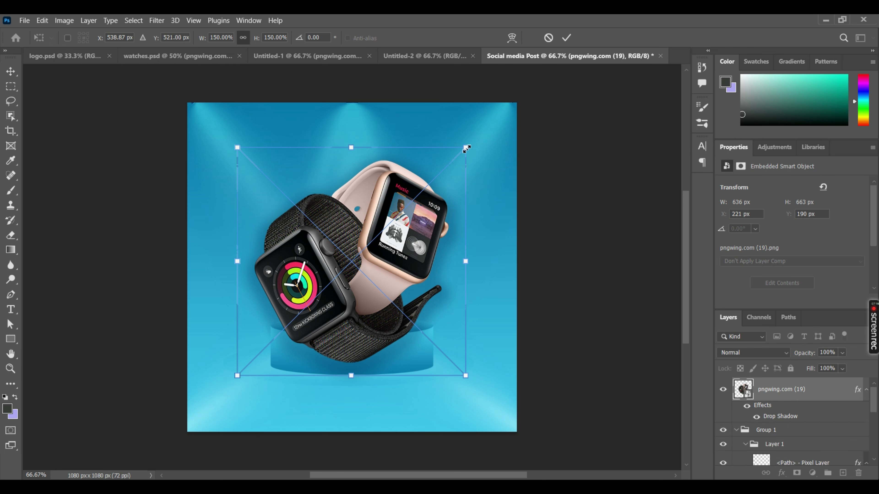
pyautogui.moveTo(465, 147); pyautogui.dragTo(411, 211)
pyautogui.moveTo(348, 286); pyautogui.dragTo(378, 245)
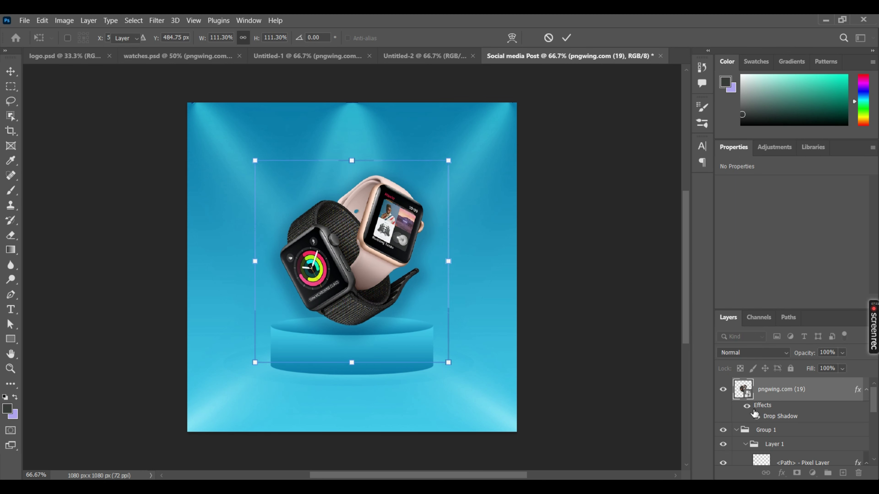
pyautogui.press('Return')
# - Turn off the watch's drop shadow and nudge it into place
pyautogui.rightClick(772, 415)
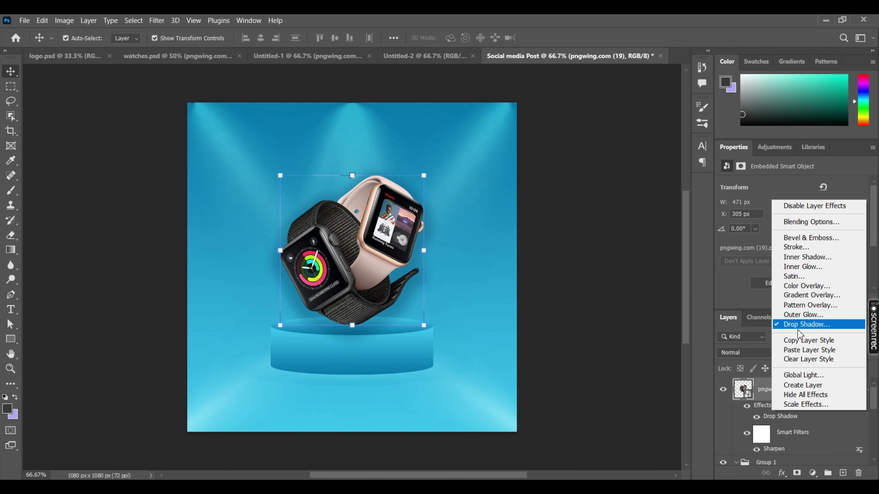
pyautogui.click(808, 362)
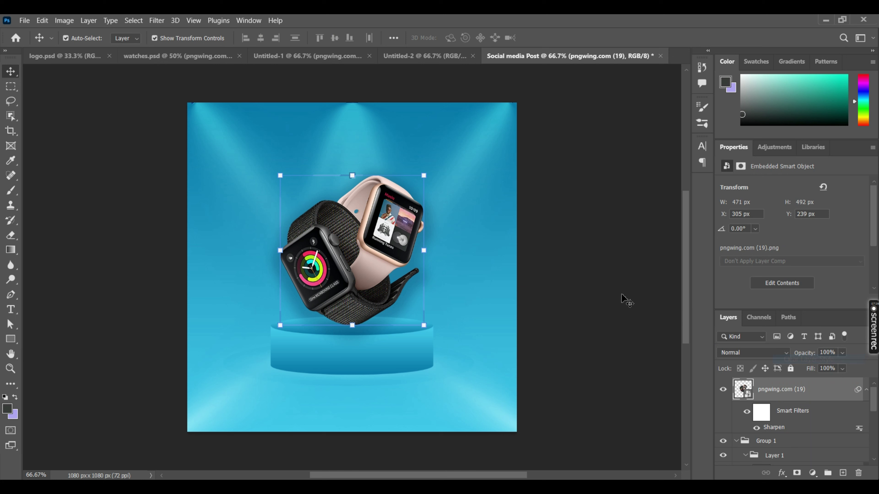
pyautogui.moveTo(380, 244); pyautogui.dragTo(381, 245)
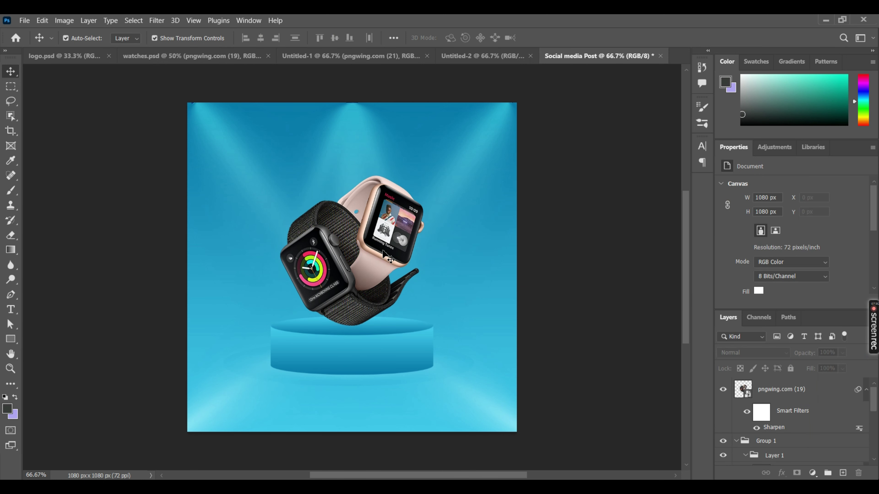
# - Clear the watch's Sharpen smart filter
pyautogui.rightClick(787, 393)
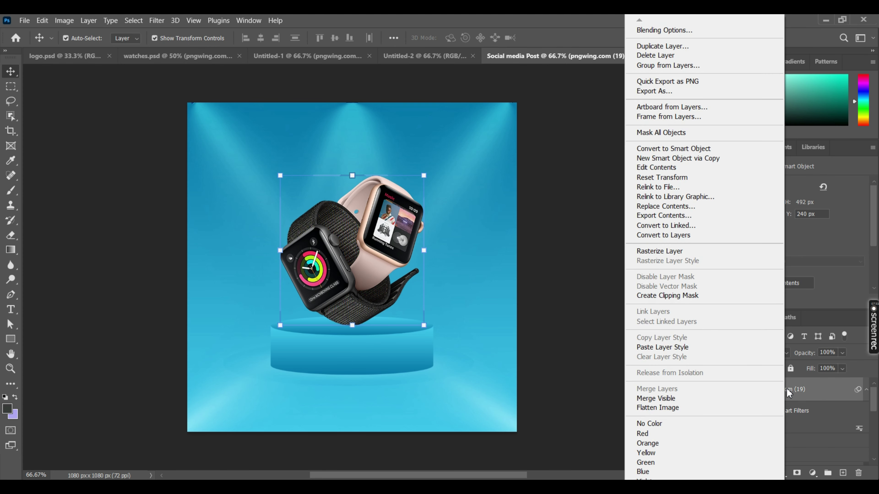
pyautogui.rightClick(837, 394)
pyautogui.rightClick(860, 394)
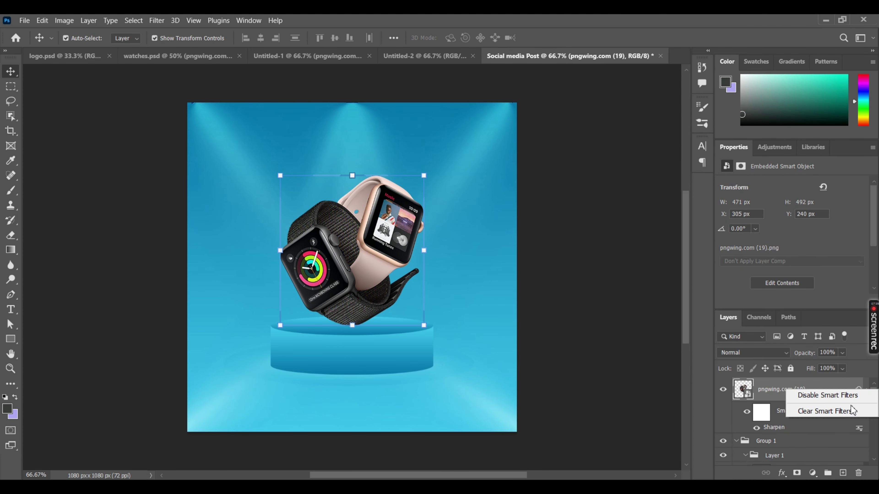
pyautogui.click(846, 412)
# - Add a dark-teal Multiply drop shadow to the watch, about 67% opacity and 8 px distance
pyautogui.rightClick(791, 392)
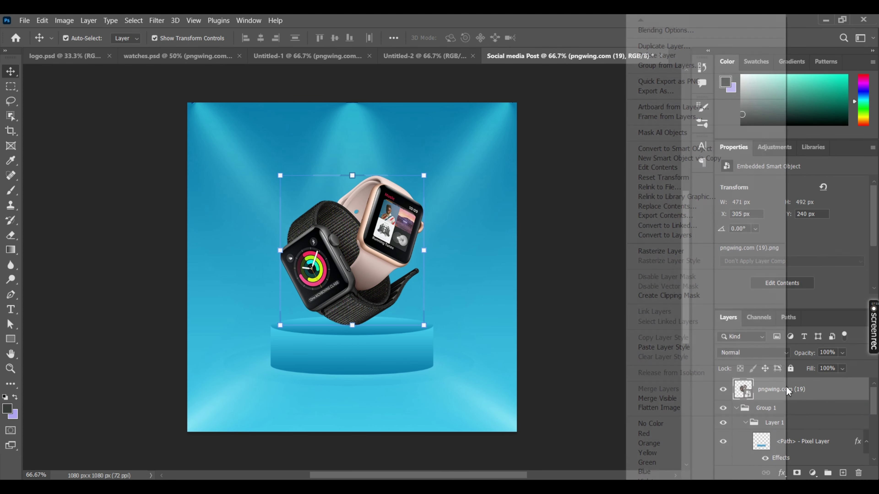
pyautogui.click(671, 29)
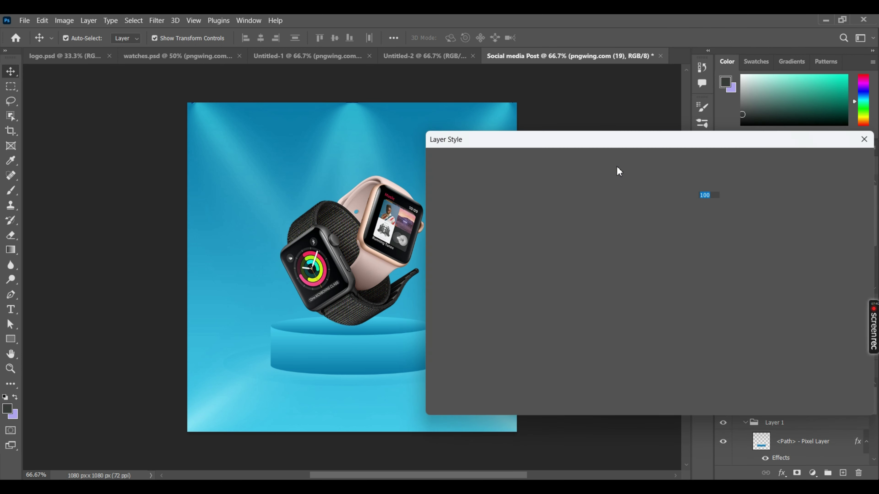
pyautogui.click(465, 357)
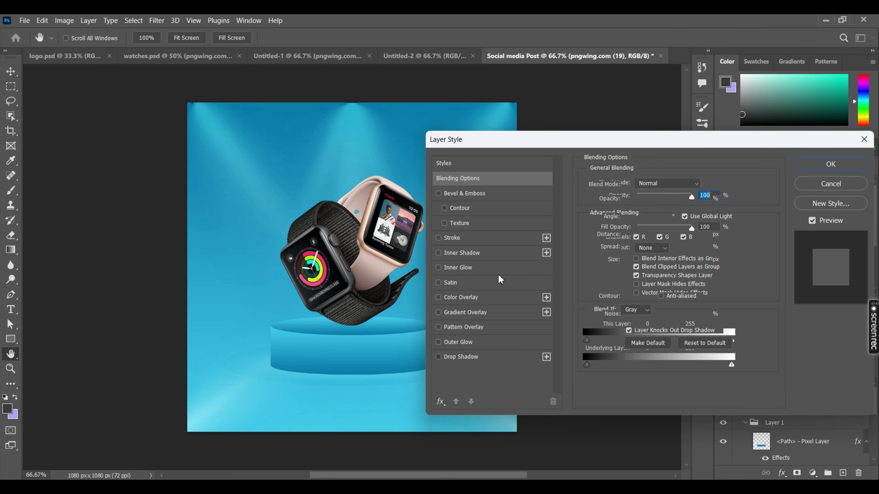
pyautogui.click(703, 188)
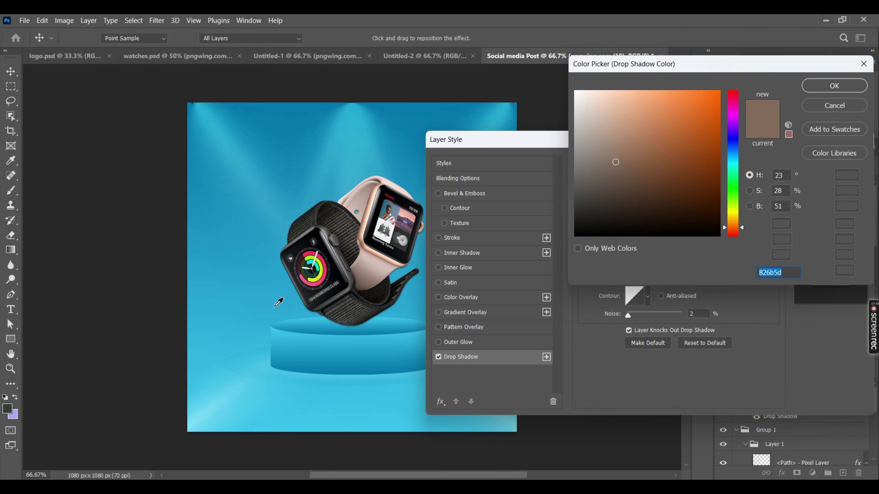
pyautogui.click(270, 292)
pyautogui.click(708, 169)
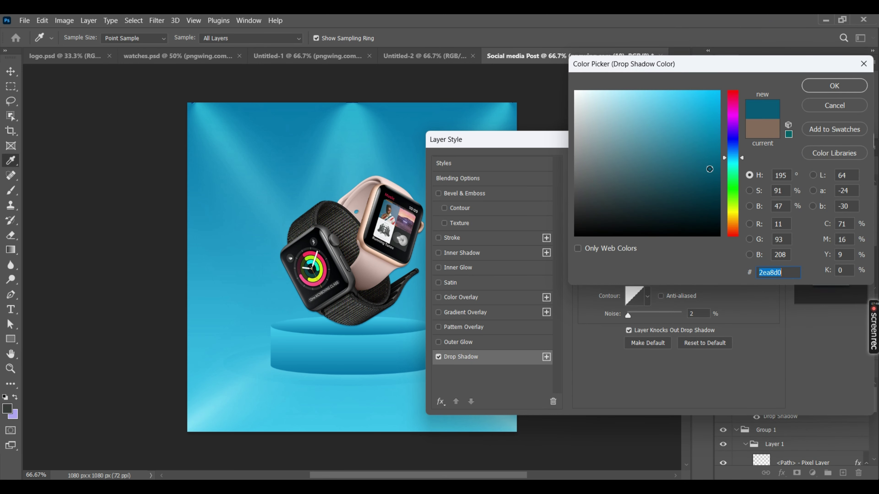
pyautogui.click(815, 87)
pyautogui.moveTo(668, 204); pyautogui.dragTo(665, 203)
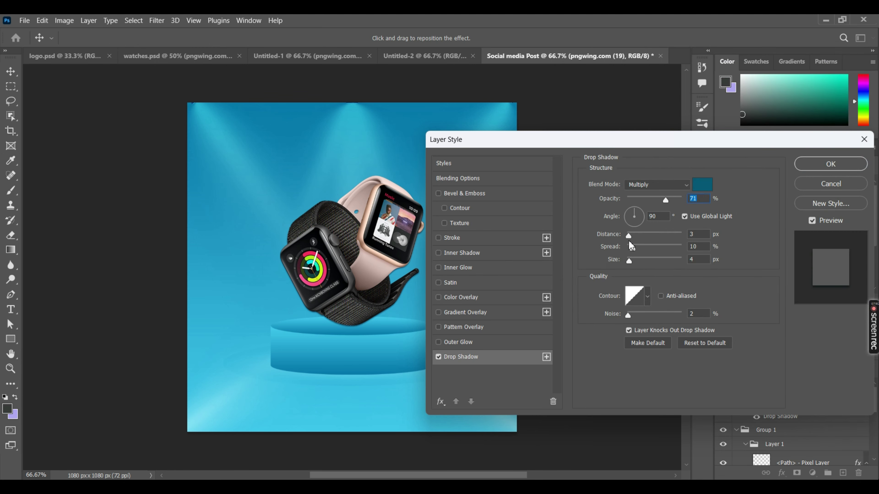
pyautogui.moveTo(631, 237); pyautogui.dragTo(634, 252)
pyautogui.moveTo(666, 206)
pyautogui.mouseDown()
pyautogui.moveTo(654, 206)
pyautogui.moveTo(665, 205)
pyautogui.mouseUp()
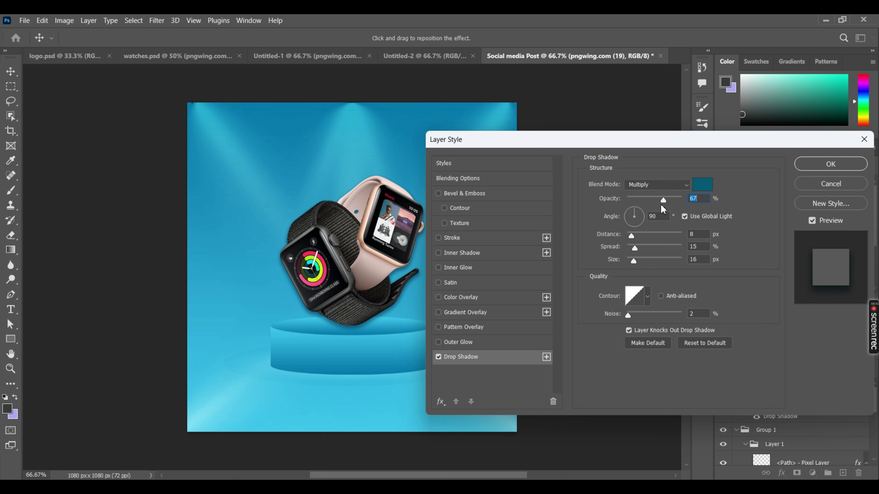
# - Apply the watch's drop shadow and reapply the Sharpen filter
pyautogui.click(815, 166)
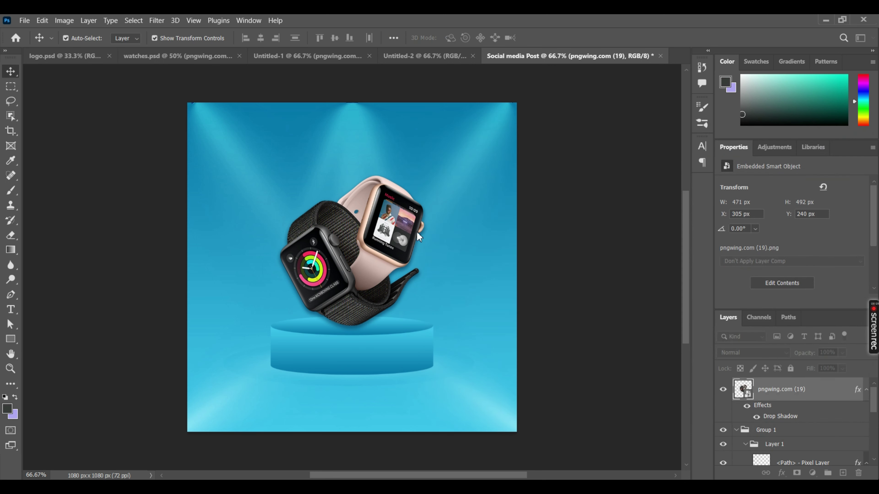
pyautogui.click(156, 20)
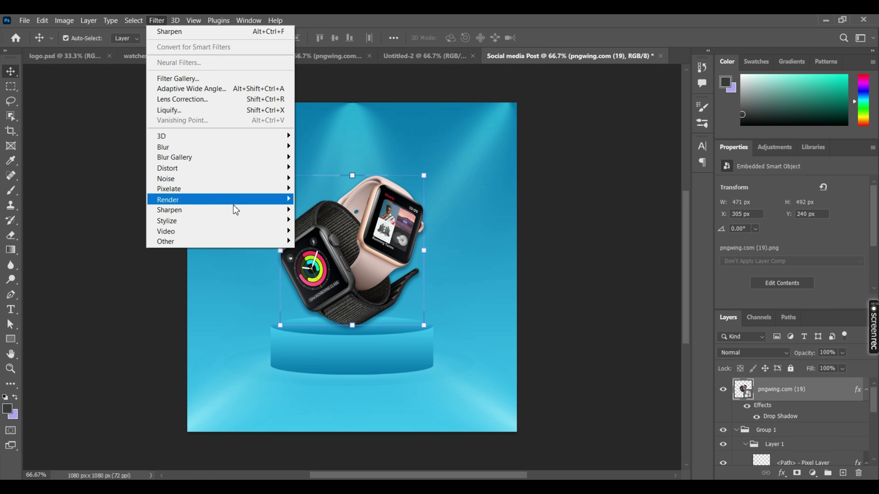
pyautogui.moveTo(169, 210)
pyautogui.click(340, 213)
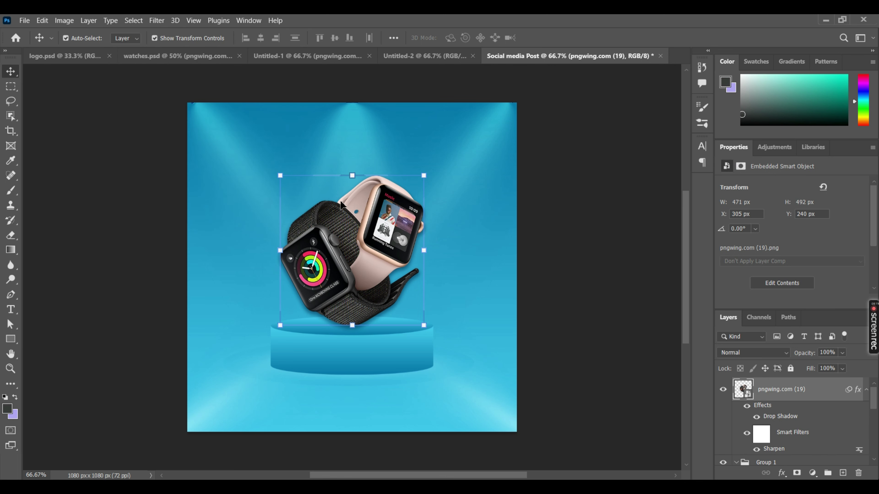
pyautogui.click(600, 190)
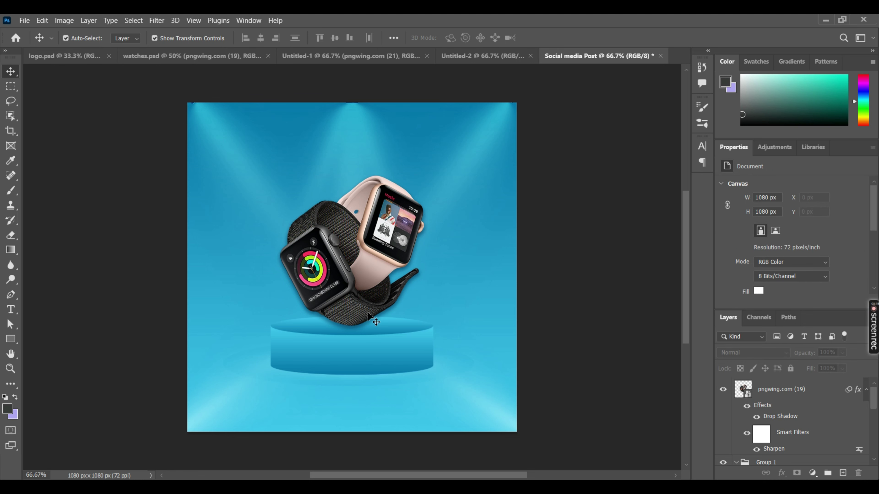
# - Lock Group 1 and add a new empty Layer 2
pyautogui.scroll(-3, 784, 422)
pyautogui.scroll(-3, 787, 416)
pyautogui.scroll(1, 787, 414)
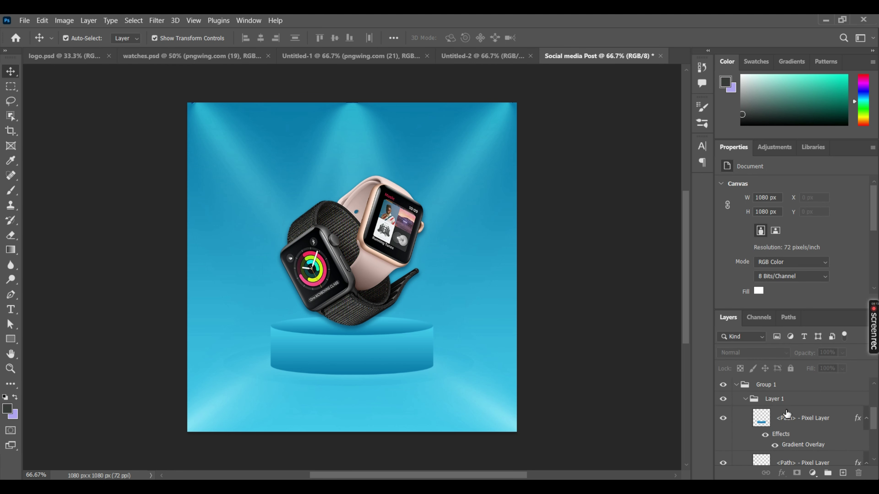
pyautogui.click(736, 385)
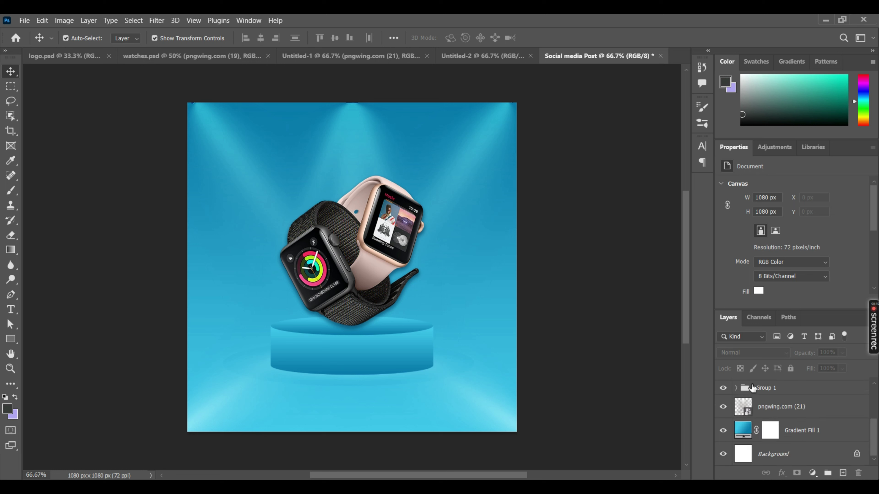
pyautogui.click(781, 388)
pyautogui.click(790, 370)
pyautogui.scroll(3, 794, 395)
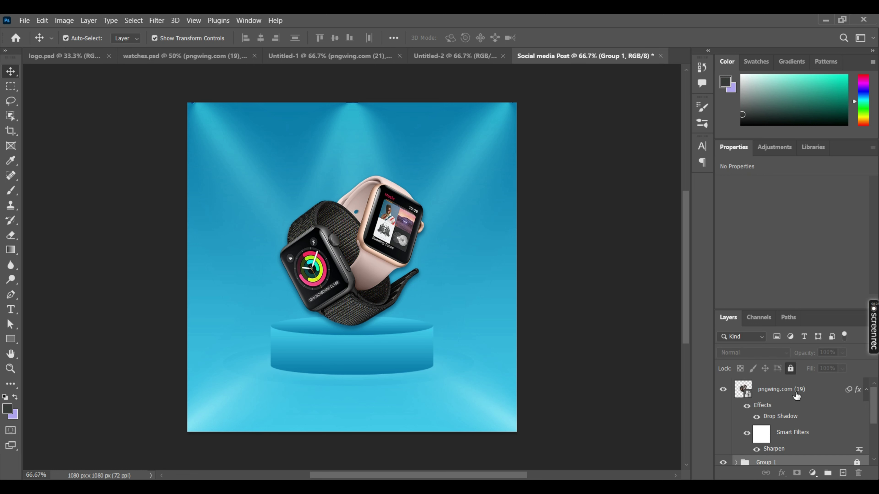
pyautogui.click(843, 472)
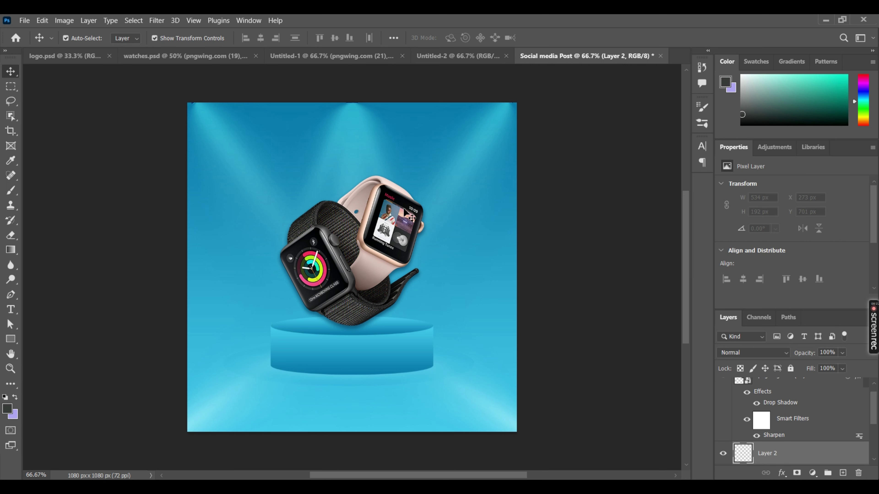
# - Set up a smaller brush with a dark blue sampled from the background, testing a shadow dab
pyautogui.click(14, 195)
pyautogui.moveTo(361, 318); pyautogui.dragTo(314, 313)
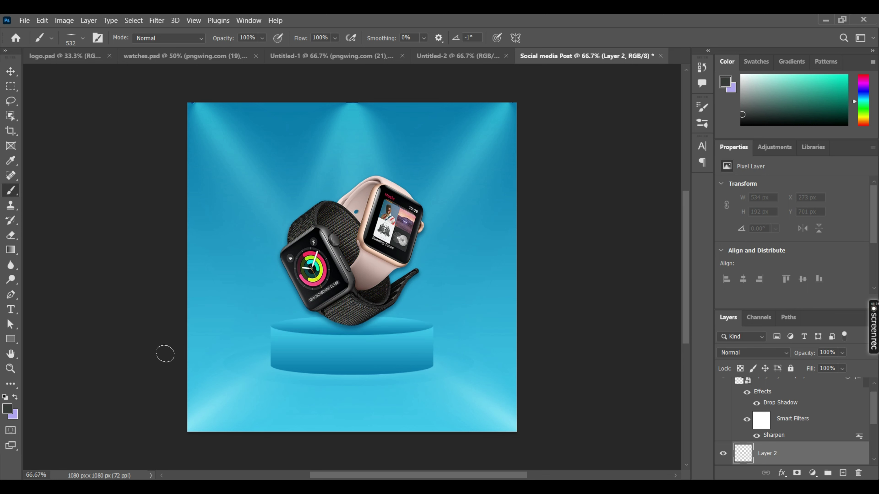
pyautogui.click(8, 409)
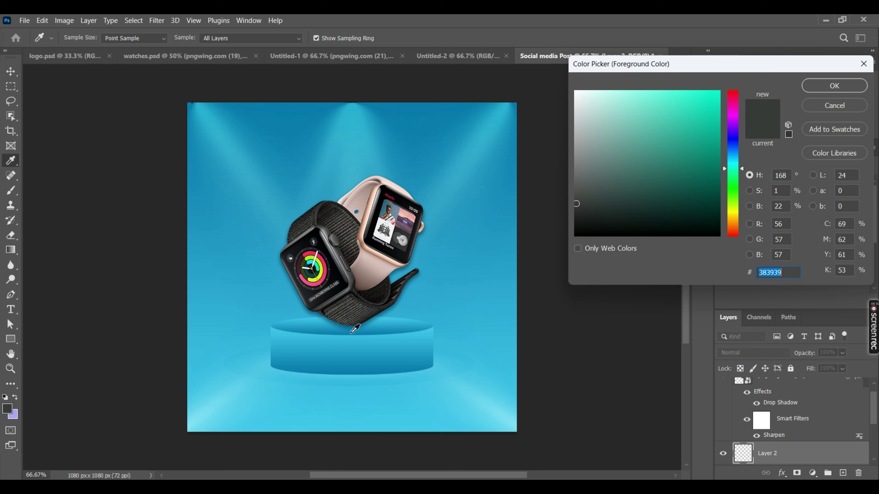
pyautogui.click(351, 334)
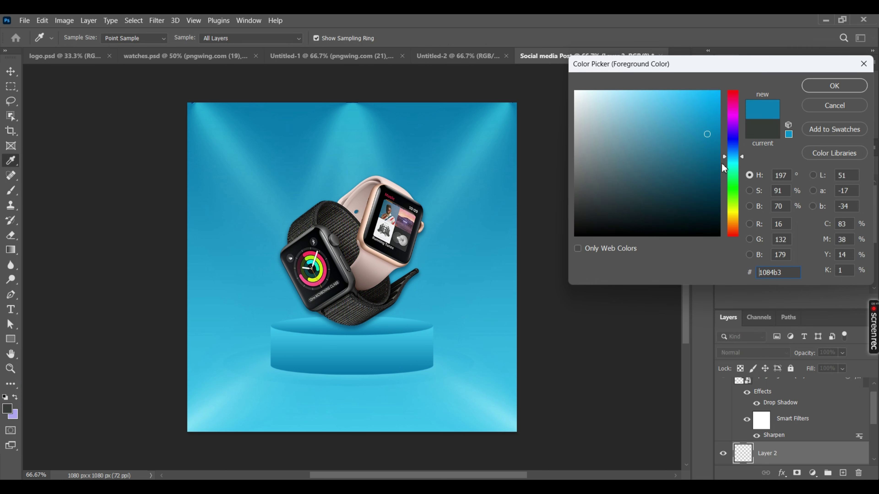
pyautogui.click(709, 193)
pyautogui.click(827, 87)
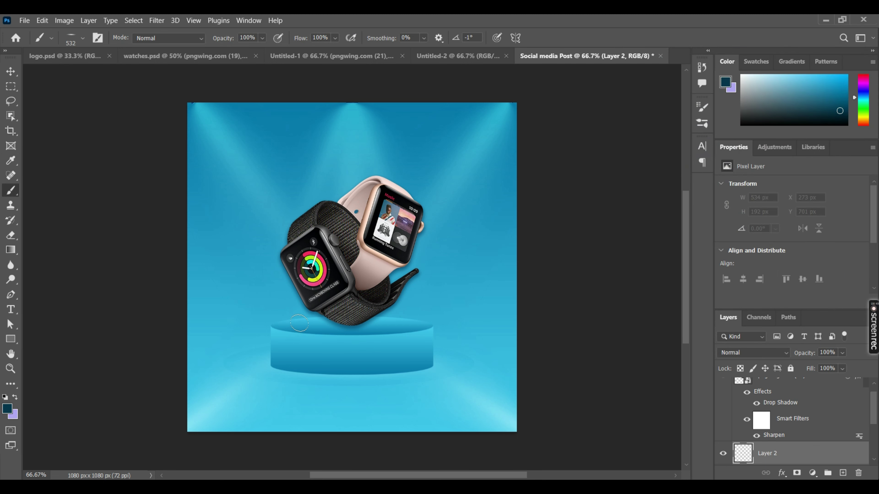
pyautogui.click(299, 323)
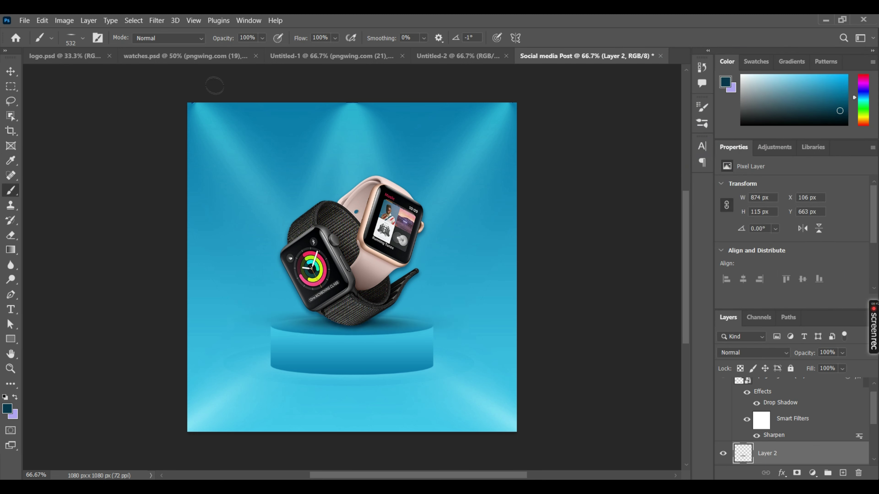
pyautogui.hotkey('ctrl', 'z')
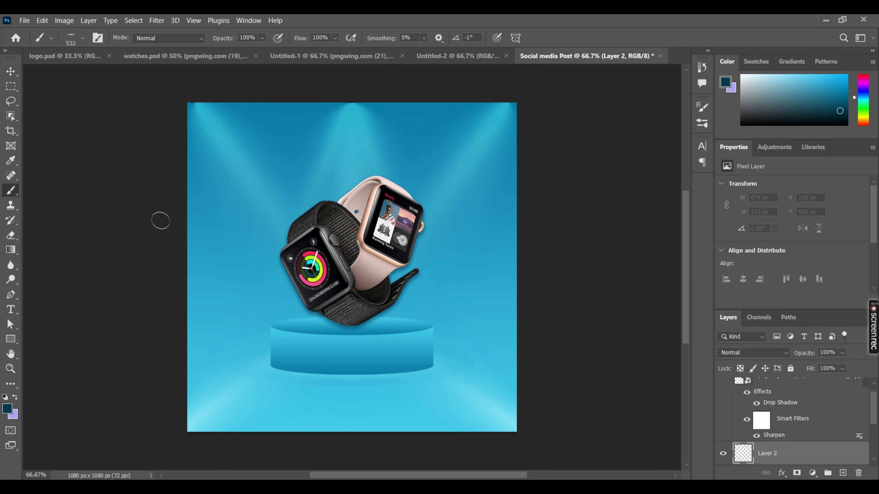
# - Refine the brush size and shadow colour, testing a stroke along the podium top
pyautogui.moveTo(387, 344); pyautogui.dragTo(326, 341)
pyautogui.click(7, 409)
pyautogui.click(709, 182)
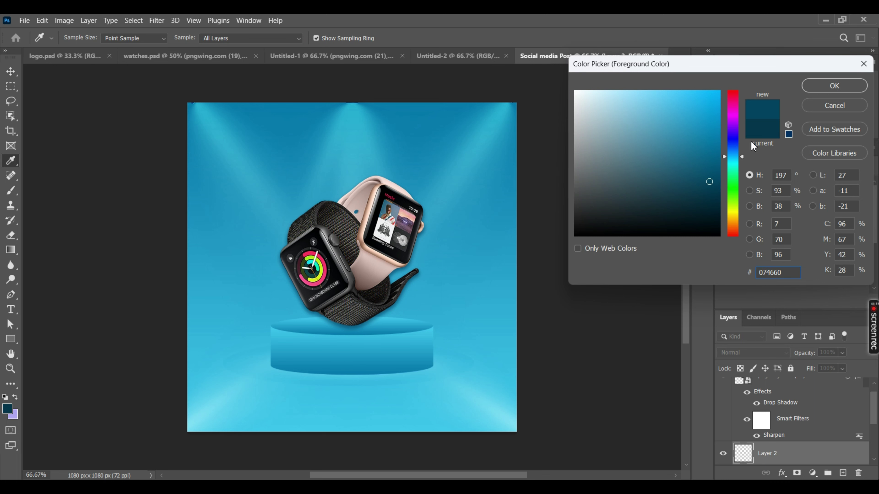
pyautogui.click(835, 85)
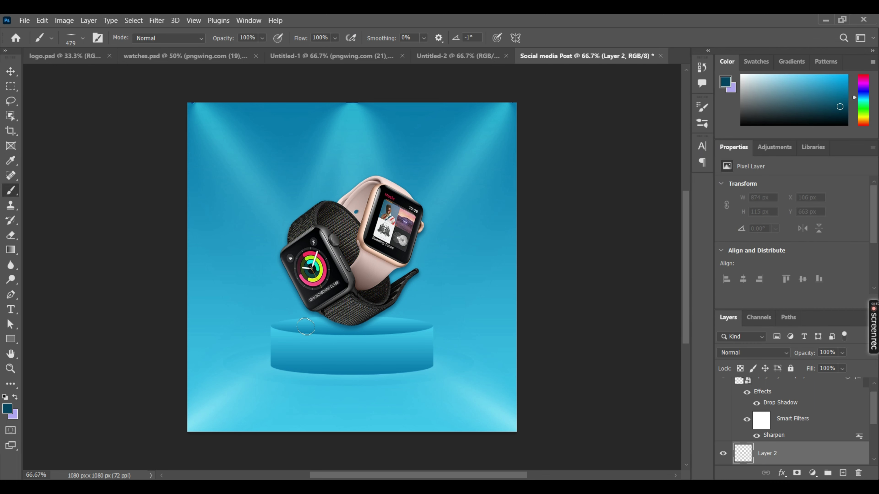
pyautogui.moveTo(306, 324); pyautogui.dragTo(418, 323)
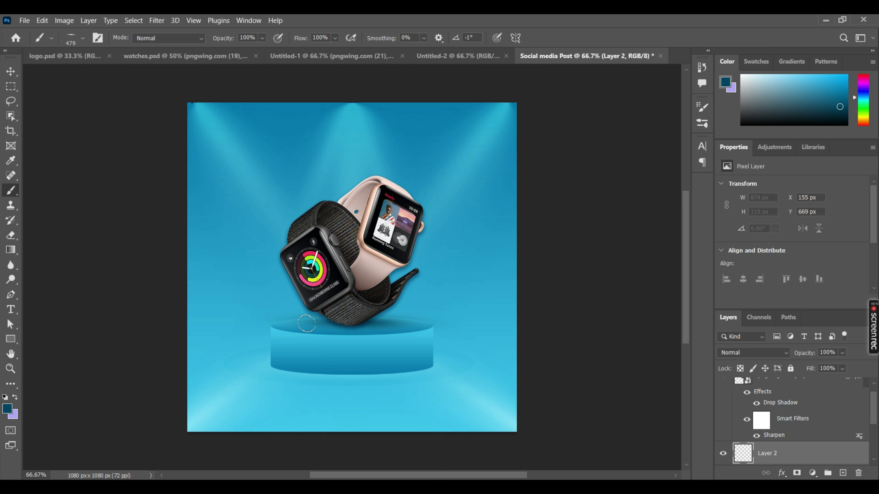
pyautogui.hotkey('ctrl', 'z')
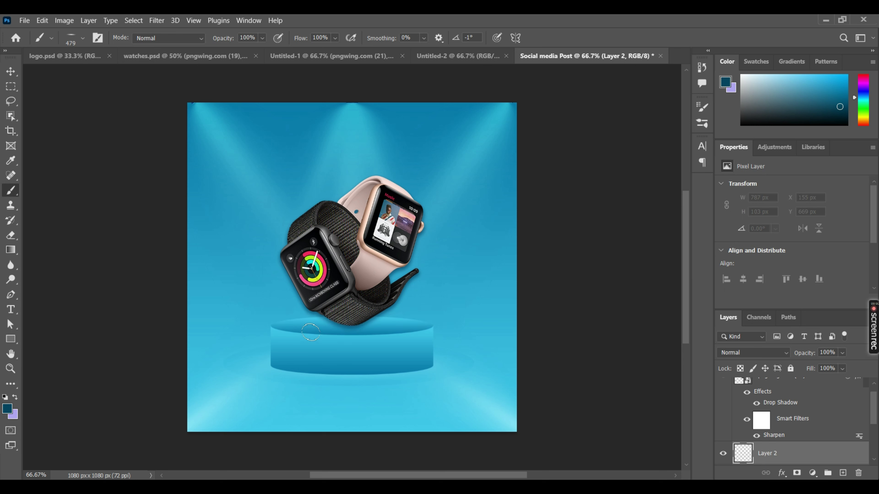
# - Raise the watches about 33 px higher above the podium
pyautogui.press('v')
pyautogui.moveTo(379, 269)
pyautogui.mouseDown()
pyautogui.moveTo(379, 258)
pyautogui.moveTo(378, 266)
pyautogui.mouseUp()
pyautogui.press('Up')
pyautogui.press('Up')
pyautogui.scroll(-3, 797, 434)
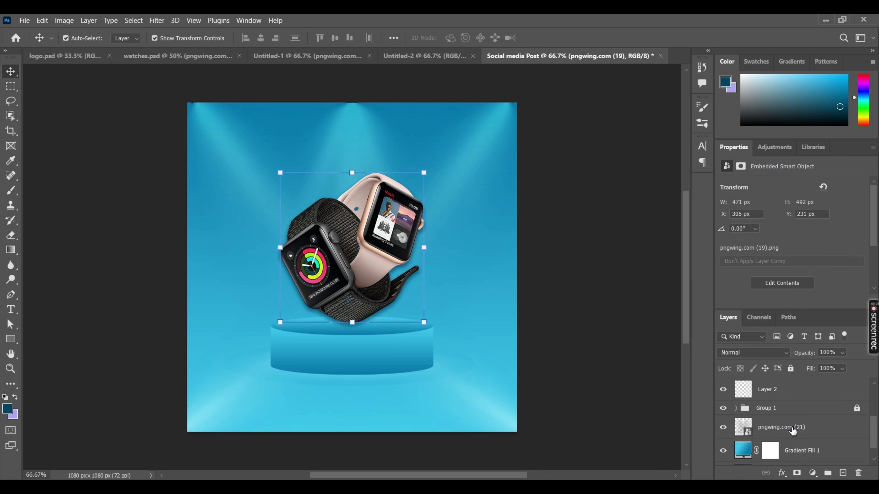
# - Paint the soft dark shadow across the podium top on Layer 2
pyautogui.click(777, 389)
pyautogui.click(11, 190)
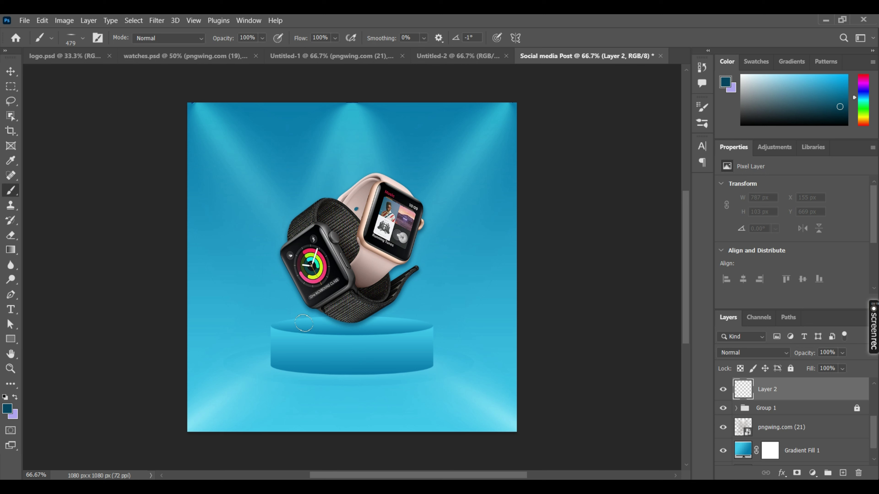
pyautogui.moveTo(304, 323); pyautogui.dragTo(415, 322)
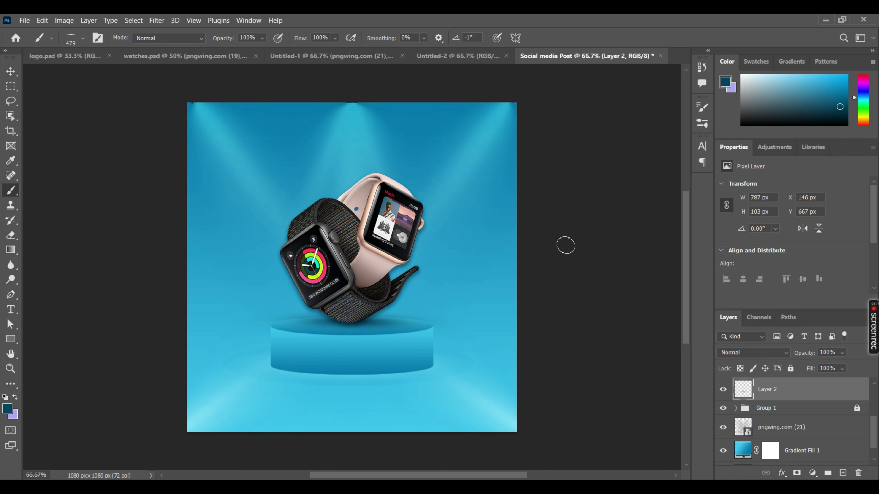
pyautogui.hotkey('ctrl', 'z')
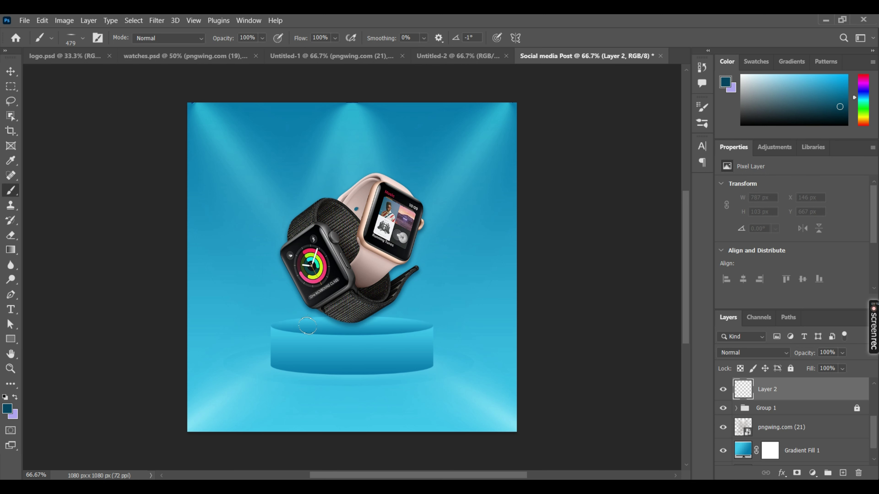
pyautogui.hotkey('ctrl', 'shift', 'z')
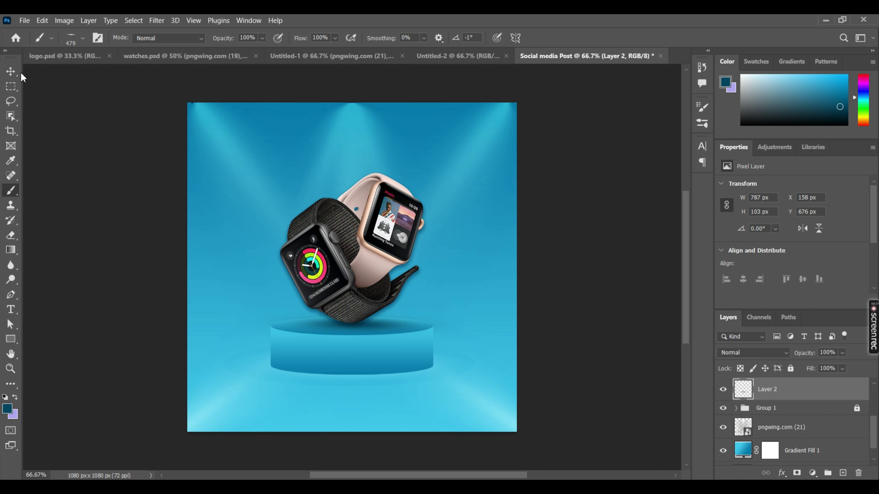
pyautogui.click(11, 73)
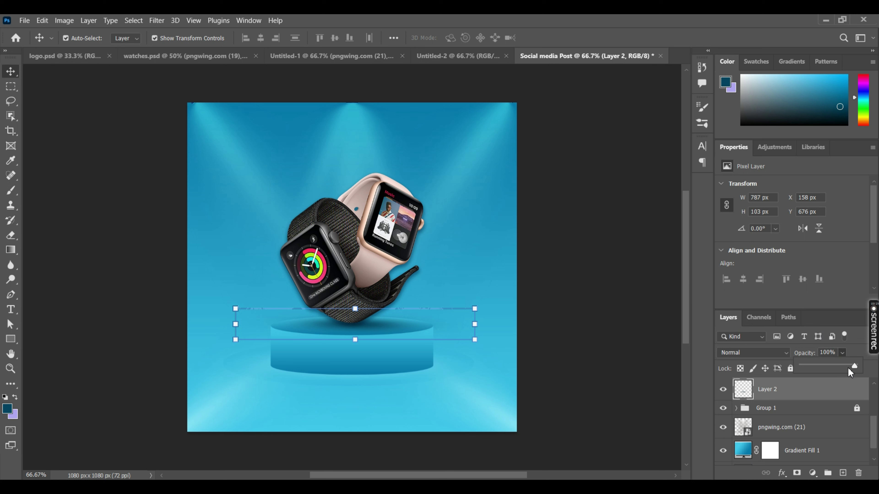
# - Fade the podium shadow on Layer 2 to 83% opacity and raise the watches about 17 px
pyautogui.moveTo(852, 366); pyautogui.dragTo(844, 367)
pyautogui.moveTo(873, 327)
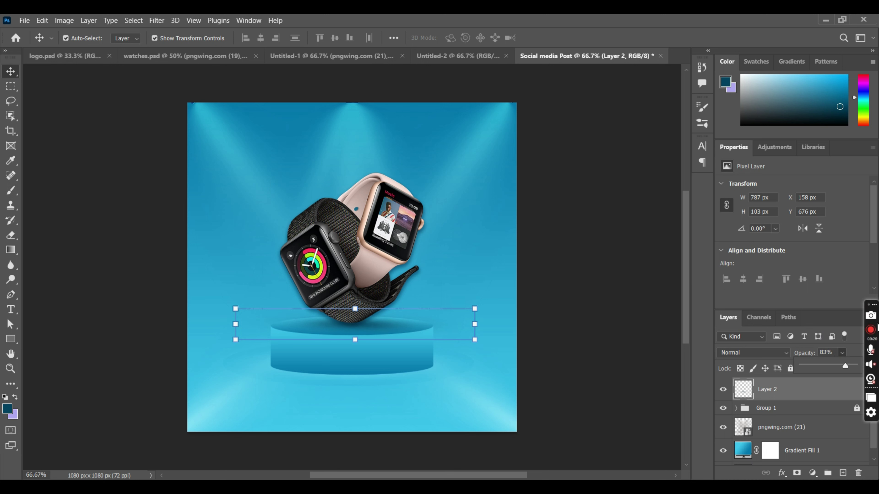
pyautogui.click(568, 257)
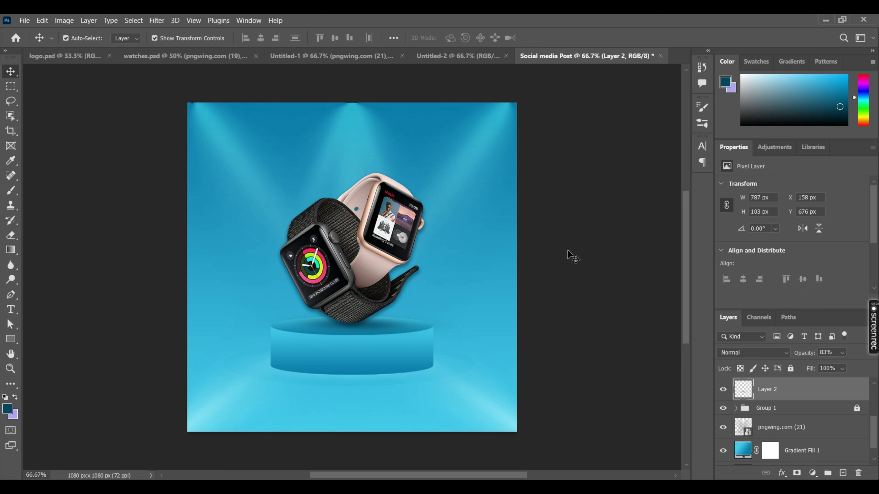
pyautogui.moveTo(371, 246); pyautogui.dragTo(370, 240)
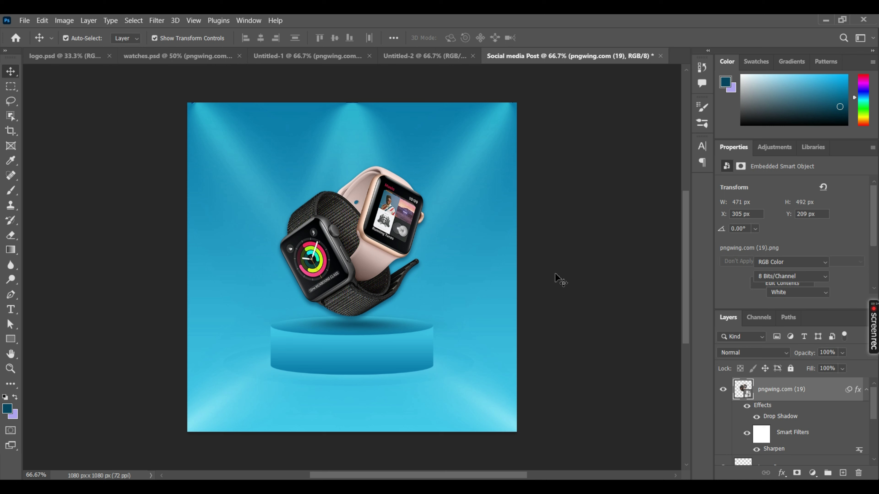
pyautogui.click(559, 281)
pyautogui.click(385, 257)
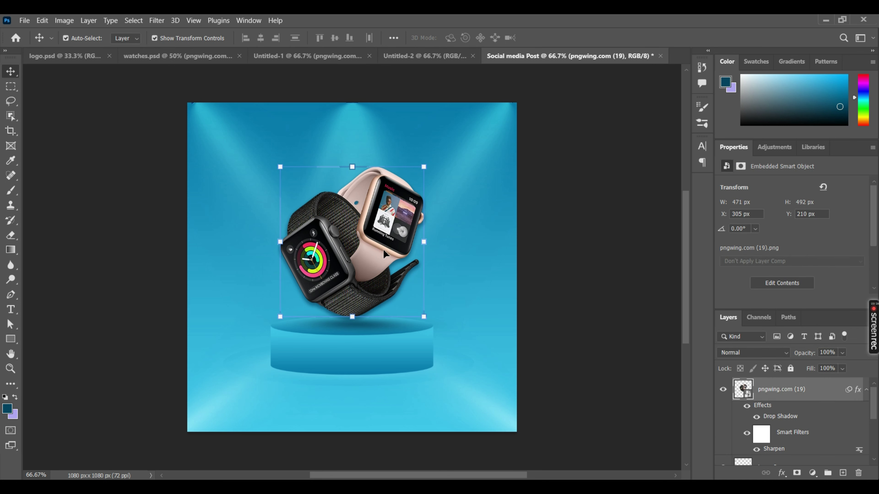
# - Nudge the watches back down a few pixels onto the podium
pyautogui.press('Down')
pyautogui.press('Down')
pyautogui.press('Down')
pyautogui.press('Down')
pyautogui.press('Down')
pyautogui.press('Down')
pyautogui.press('Down')
pyautogui.press('Down')
pyautogui.press('Down')
pyautogui.press('Down')
pyautogui.click(554, 251)
pyautogui.click(389, 265)
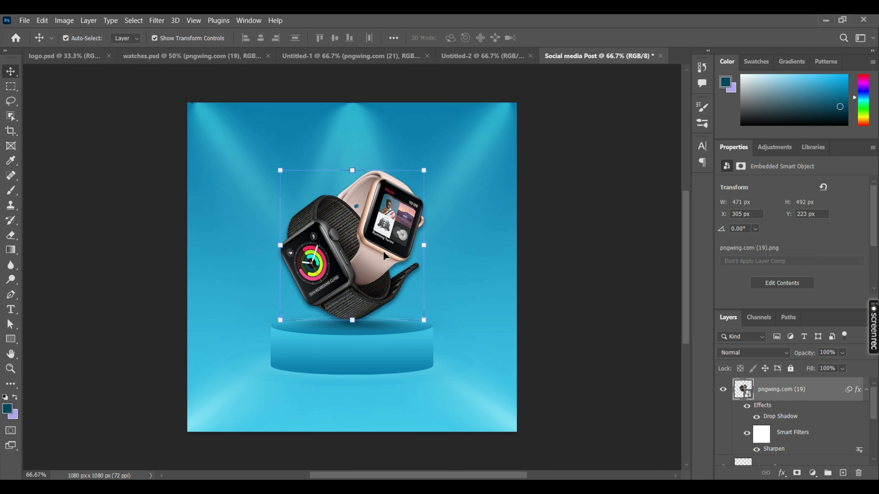
pyautogui.press('Down')
pyautogui.press('Down')
pyautogui.press('Down')
pyautogui.click(578, 263)
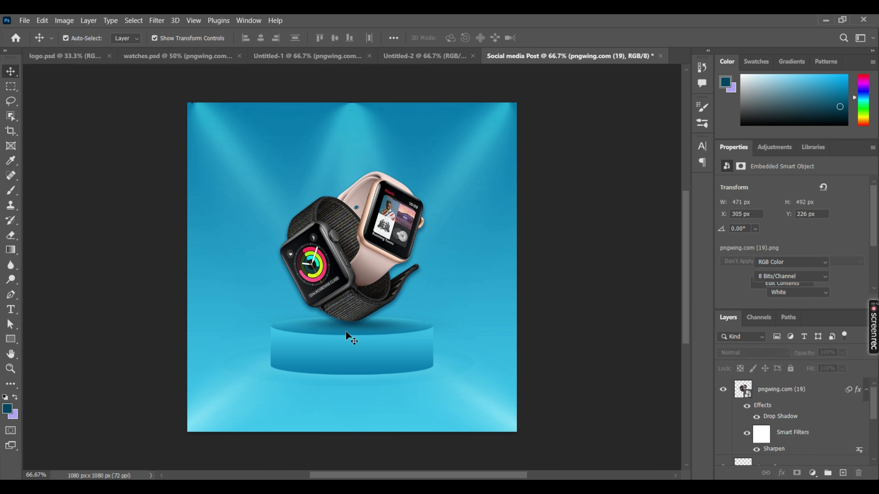
# - Select Layer 2 and add a new empty Layer 3 above it
pyautogui.click(379, 332)
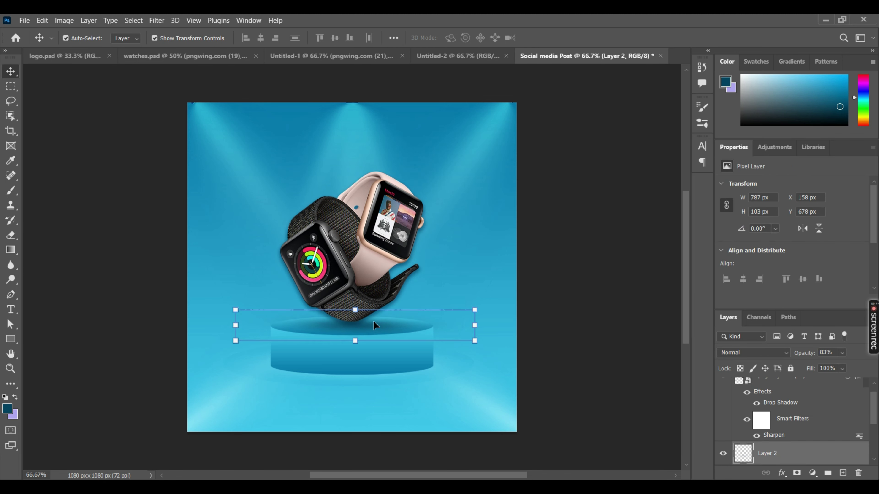
pyautogui.click(580, 268)
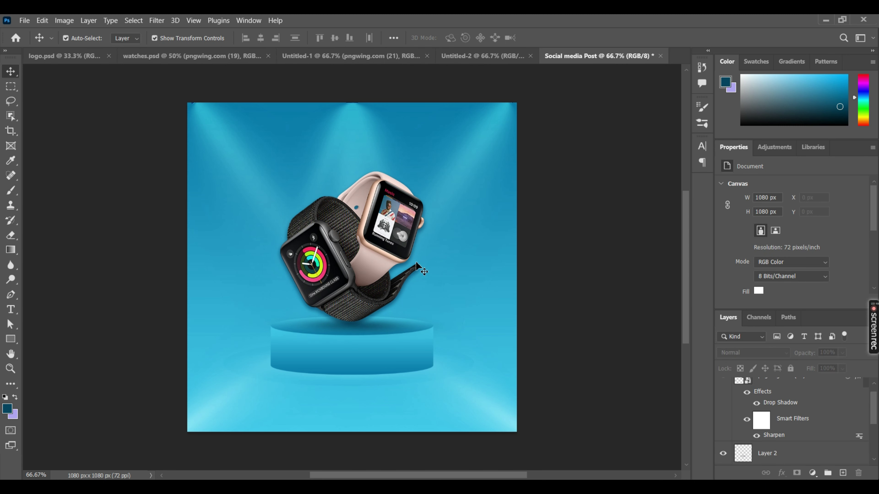
pyautogui.click(398, 258)
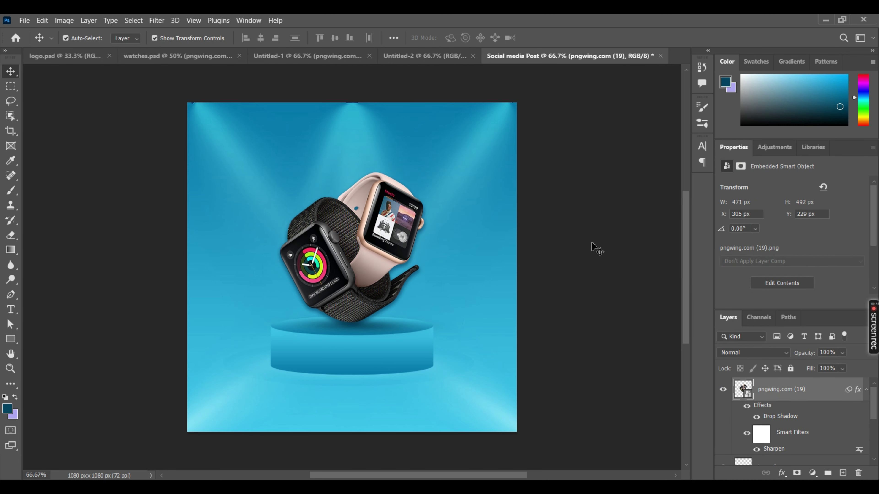
pyautogui.click(792, 417)
pyautogui.scroll(-5, 793, 414)
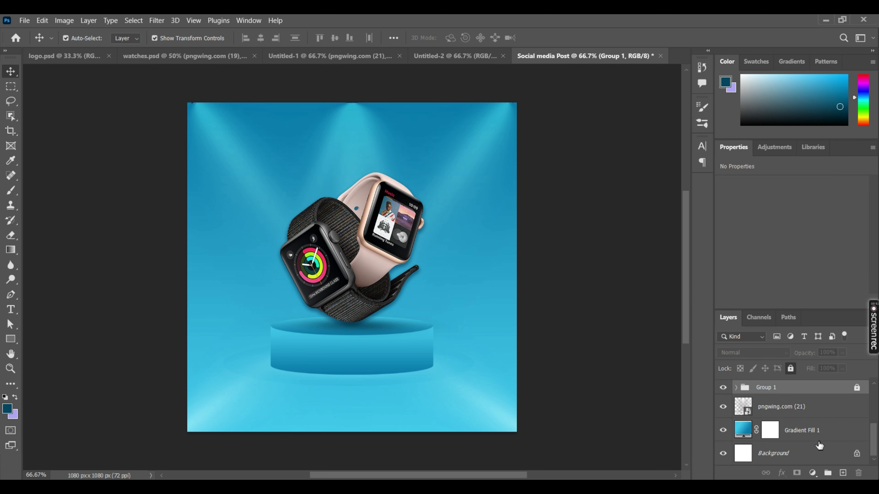
pyautogui.scroll(3, 811, 433)
pyautogui.click(795, 447)
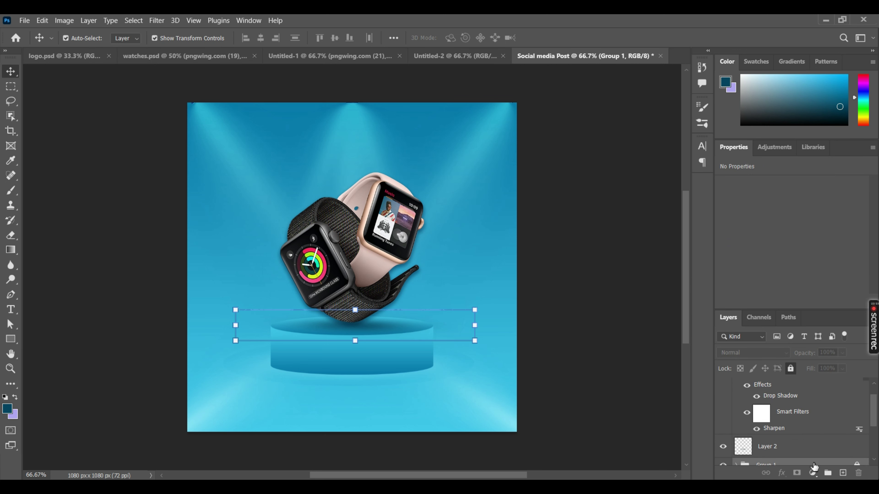
pyautogui.click(843, 473)
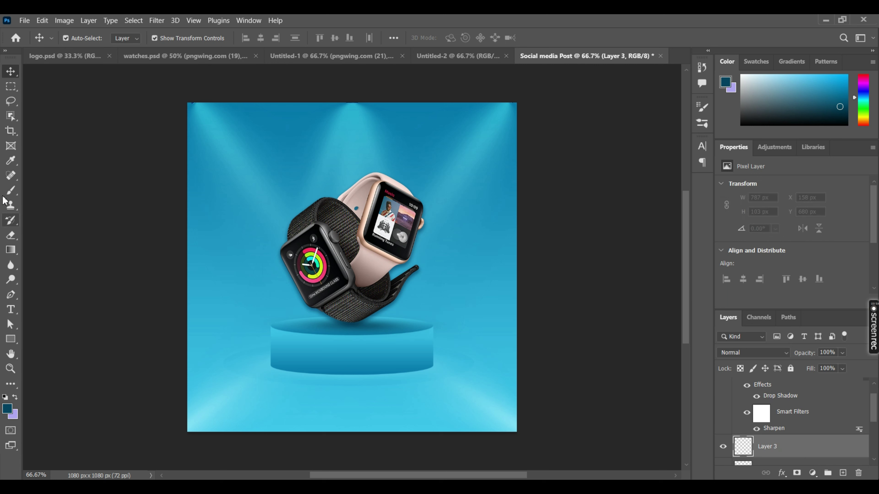
# - Set up the Brush tool with a large, fully round soft tip
pyautogui.click(11, 190)
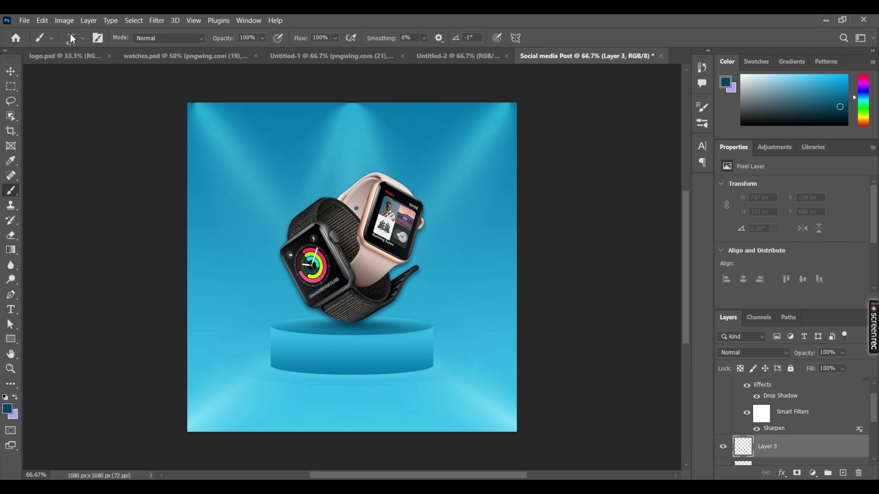
pyautogui.click(83, 38)
pyautogui.moveTo(36, 79); pyautogui.dragTo(36, 80)
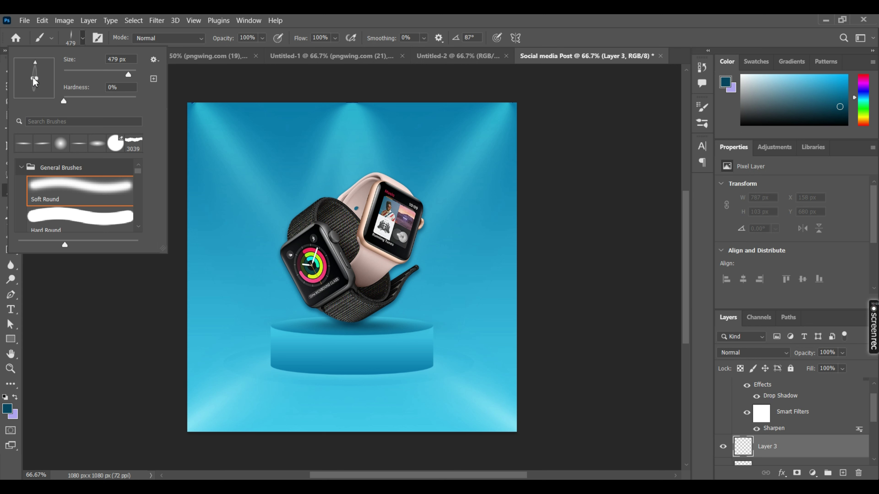
pyautogui.moveTo(33, 78); pyautogui.dragTo(55, 71)
pyautogui.moveTo(328, 258); pyautogui.dragTo(372, 258)
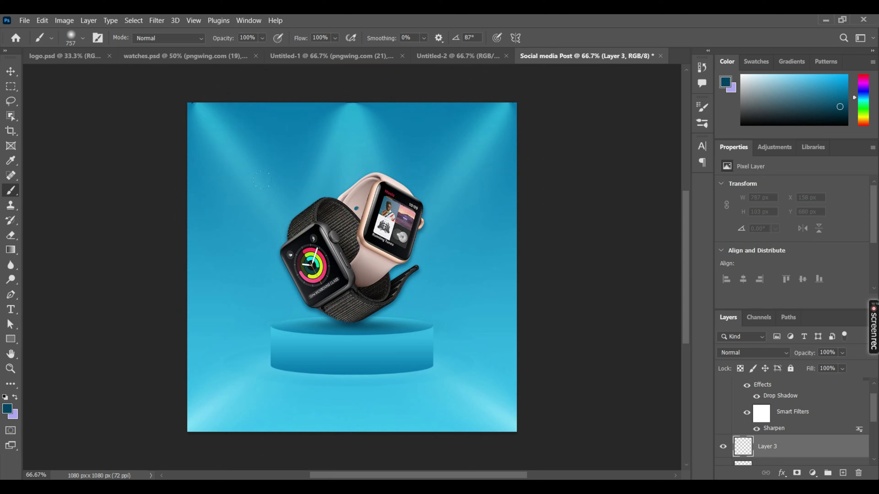
# - Sample light cyan from the canvas and paint a ~959 px soft glow behind the watches
pyautogui.click(15, 398)
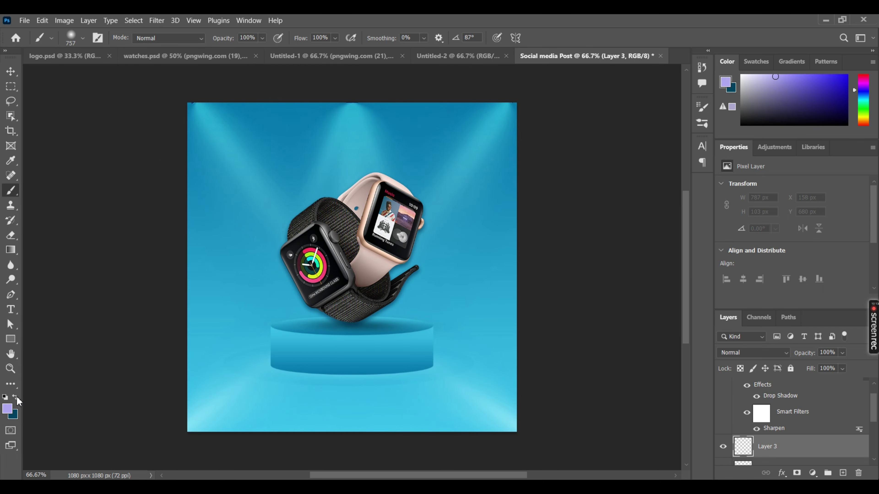
pyautogui.click(7, 409)
pyautogui.click(226, 397)
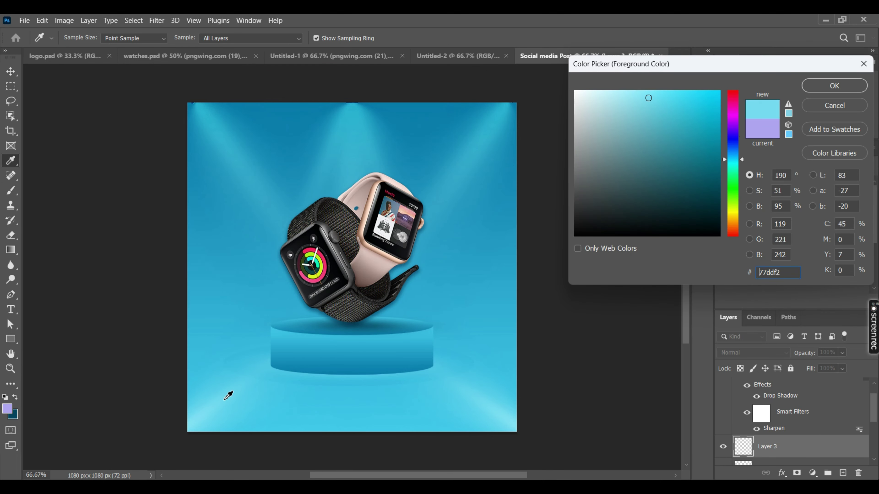
pyautogui.click(822, 86)
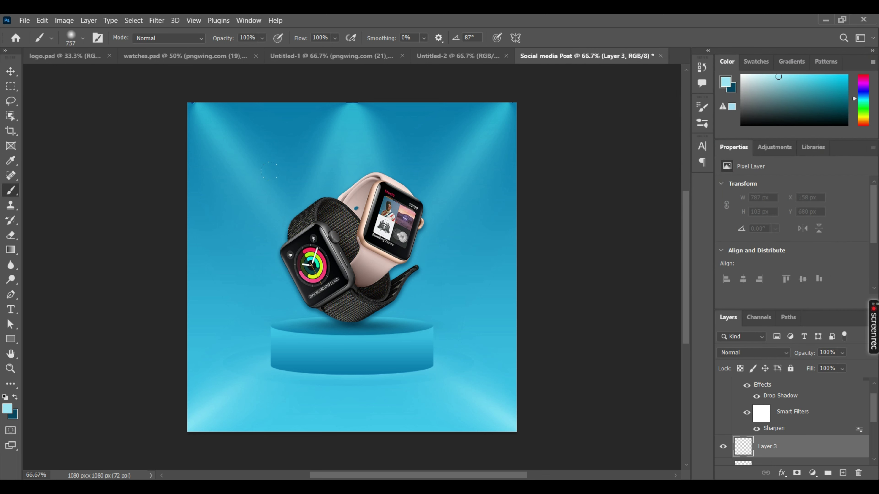
pyautogui.click(351, 253)
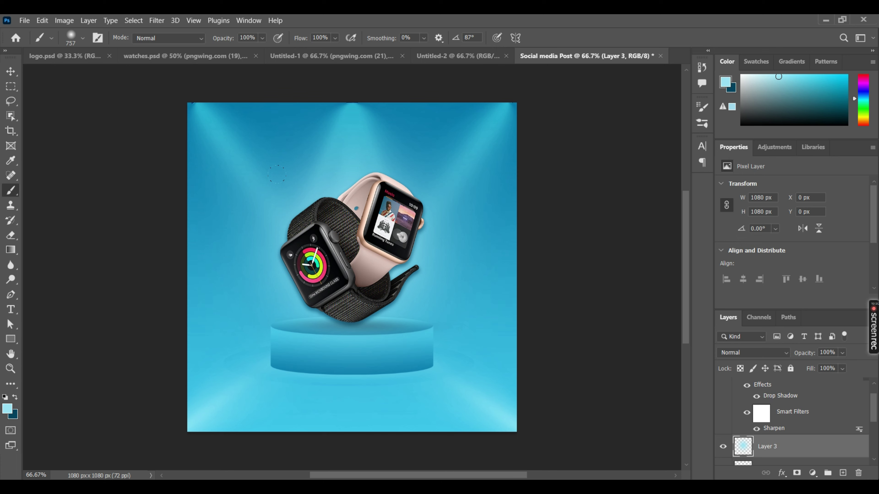
pyautogui.moveTo(358, 256); pyautogui.dragTo(400, 265)
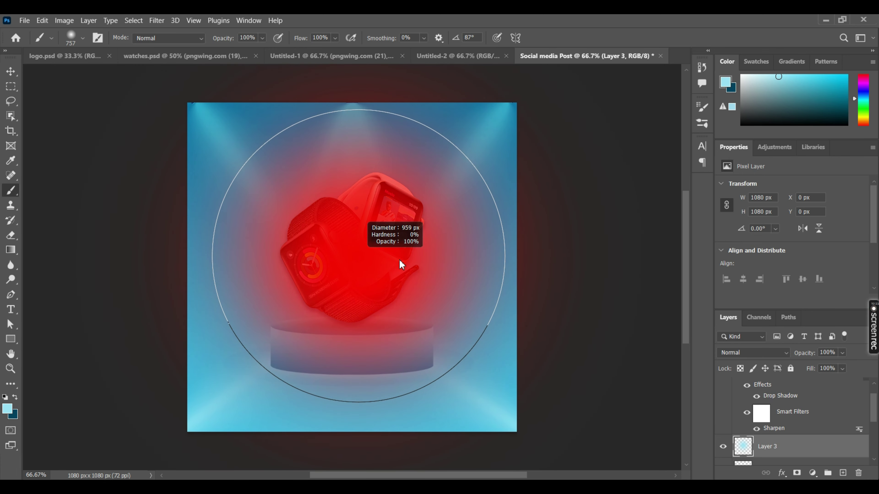
pyautogui.click(351, 250)
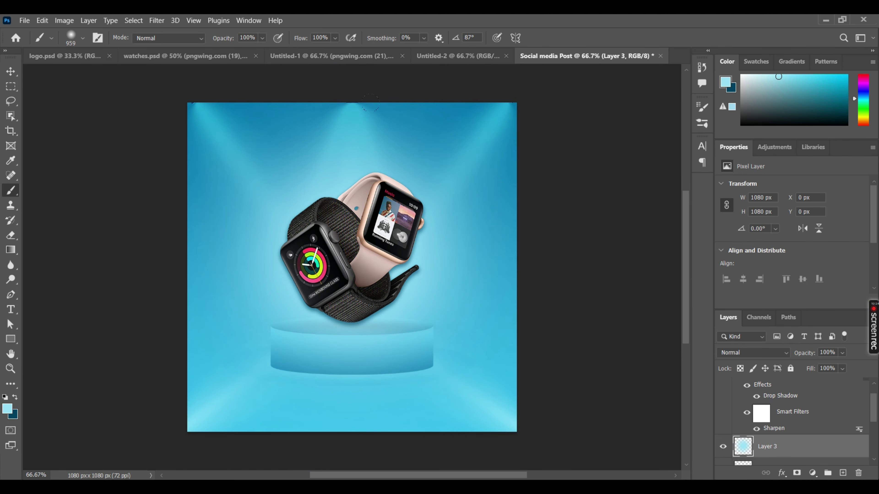
# - Keep Layer 3 in Normal blend mode and set its opacity to 57%
pyautogui.press('v')
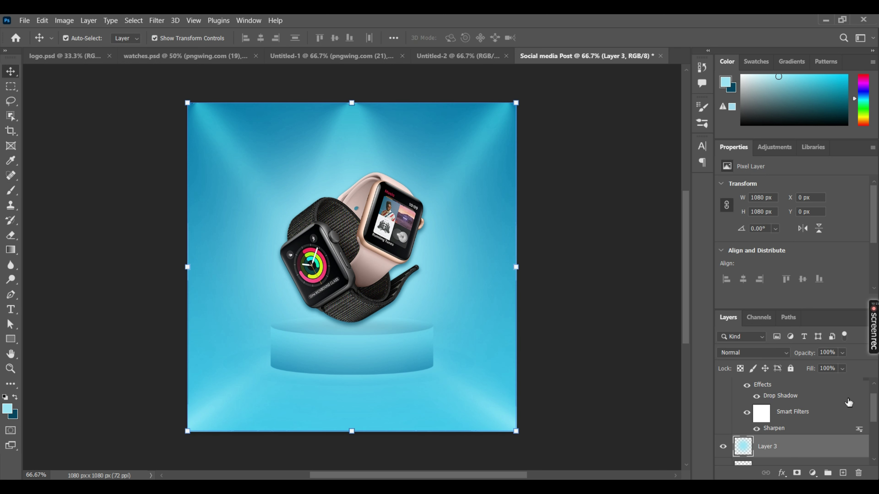
pyautogui.click(774, 353)
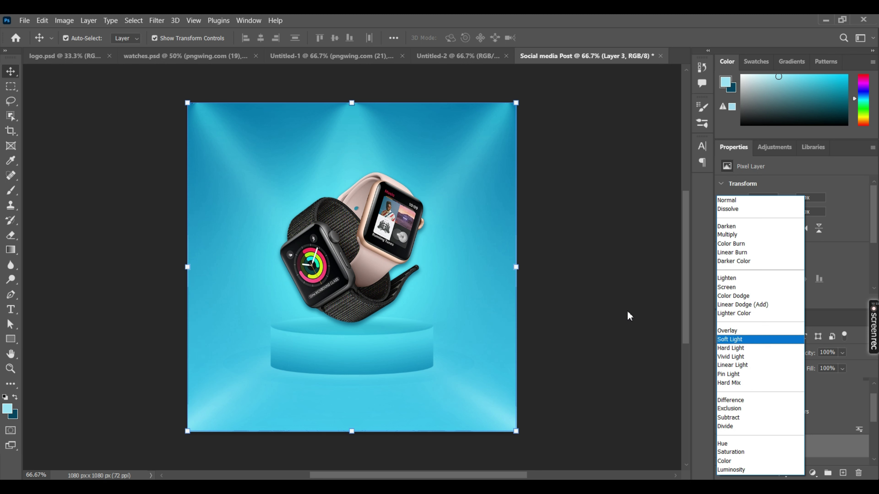
pyautogui.click(620, 310)
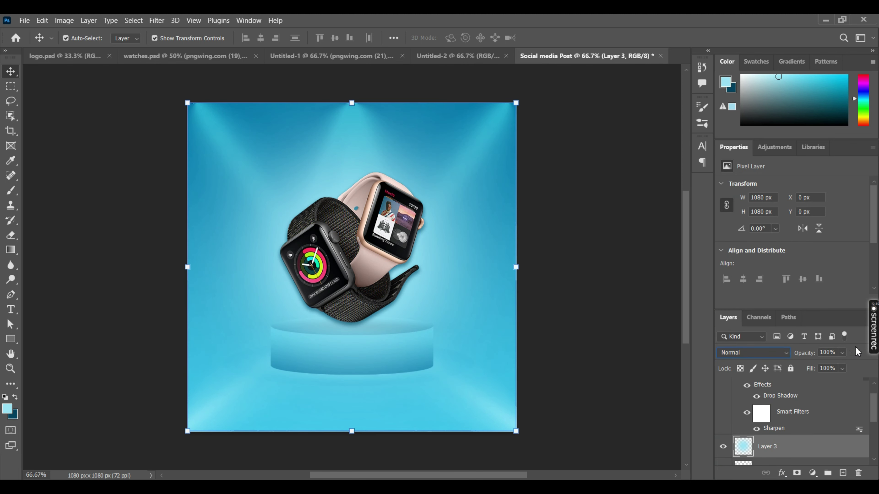
pyautogui.click(842, 353)
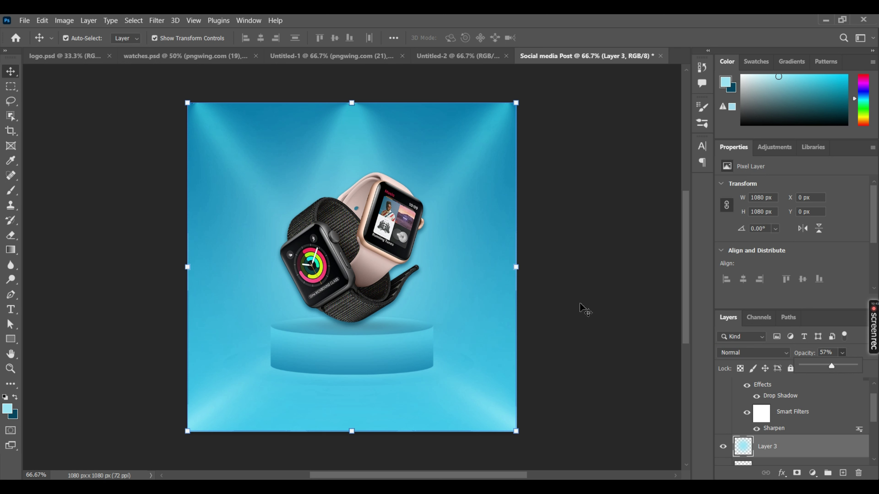
pyautogui.click(584, 310)
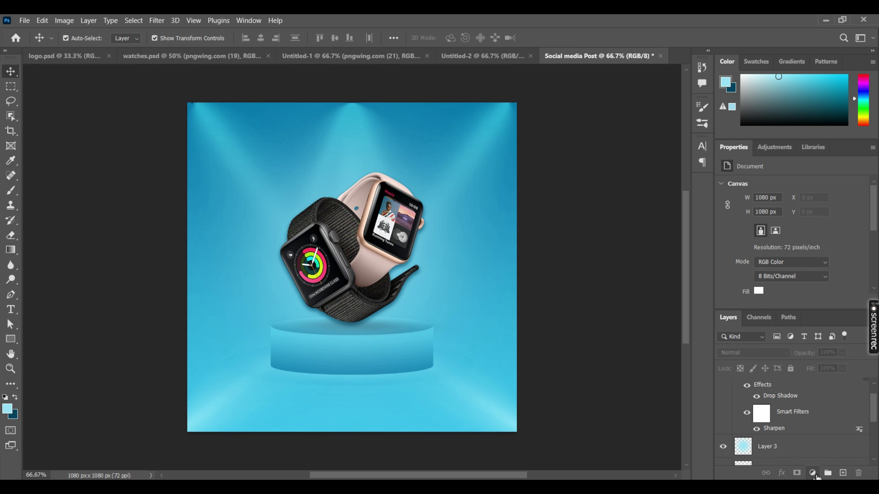
# - Add Layer 4 and move it to just above Layer 3
pyautogui.click(843, 473)
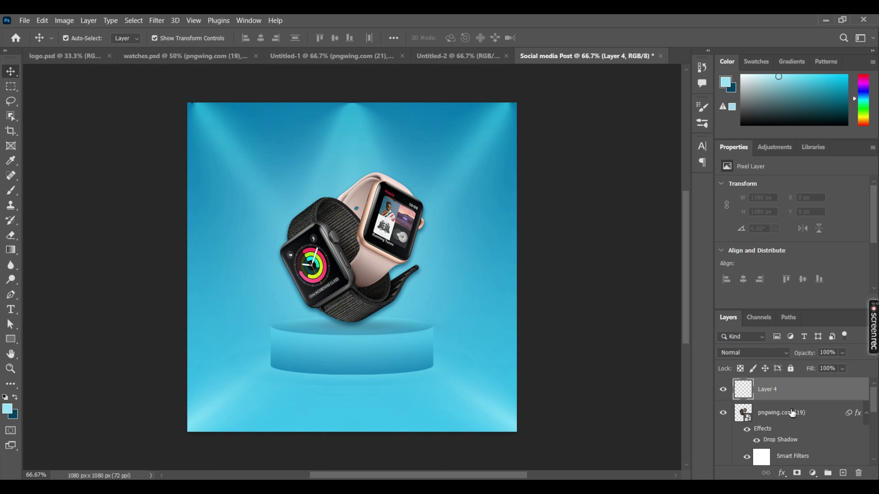
pyautogui.hotkey('ctrl', 'z')
pyautogui.hotkey('ctrl', 'shift', 'z')
pyautogui.moveTo(776, 395); pyautogui.dragTo(775, 461)
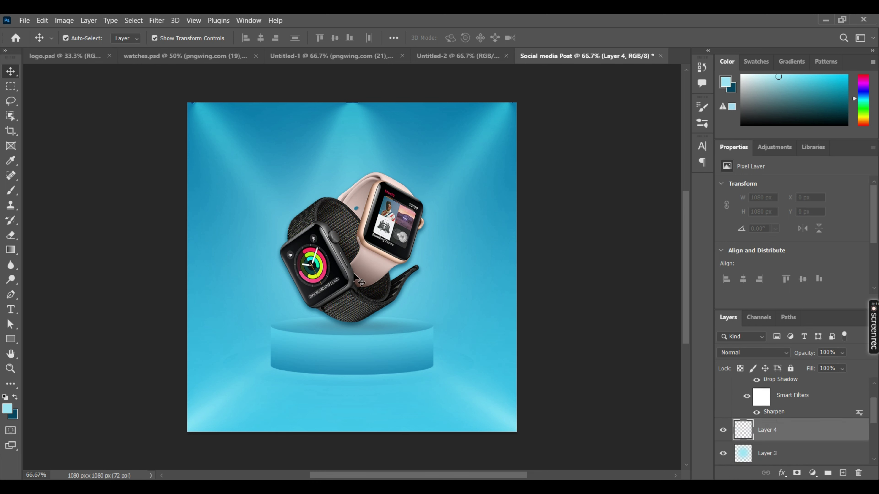
# - Paint a softer cyan glow around the watch with brush opacity and flow at 75%
pyautogui.click(10, 191)
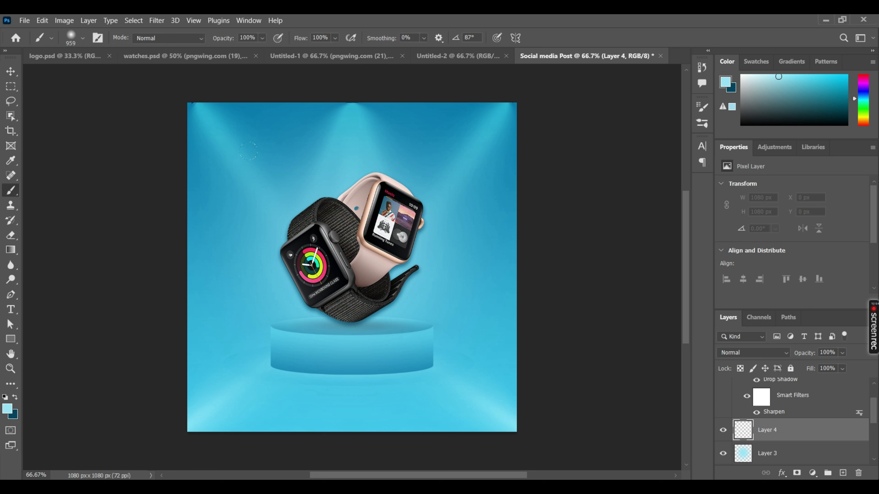
pyautogui.click(354, 243)
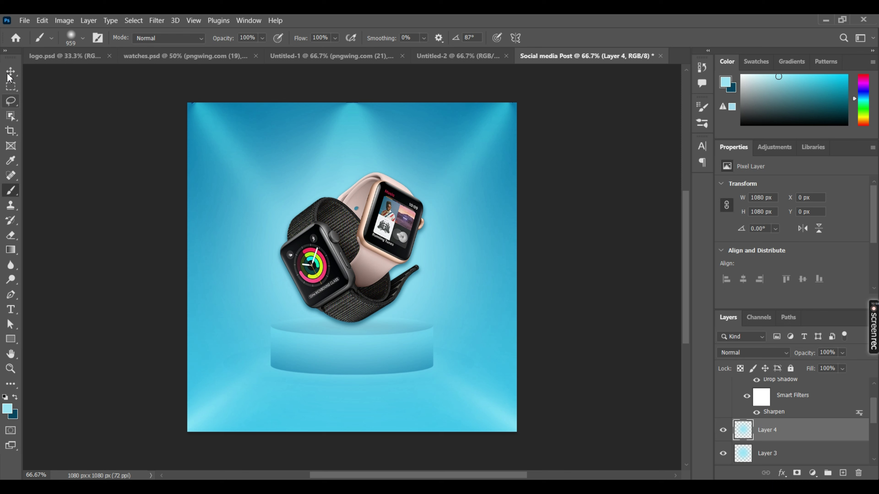
pyautogui.hotkey('ctrl', 'z')
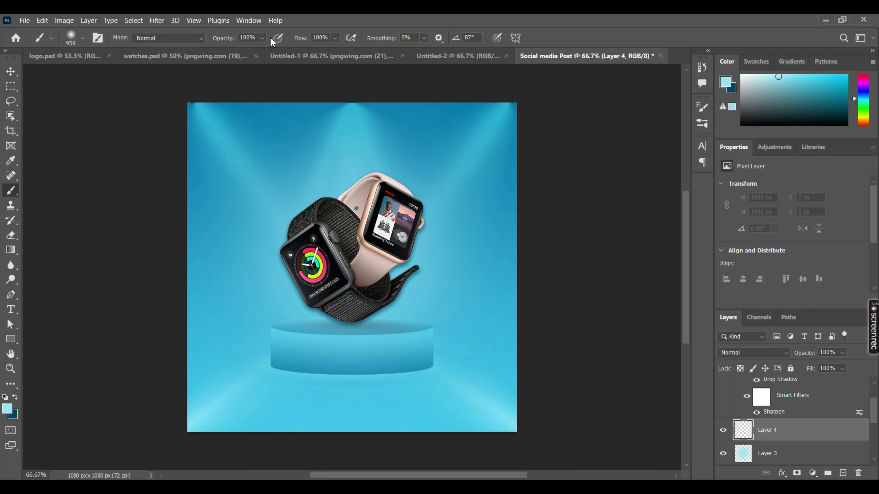
pyautogui.click(262, 39)
pyautogui.click(262, 51)
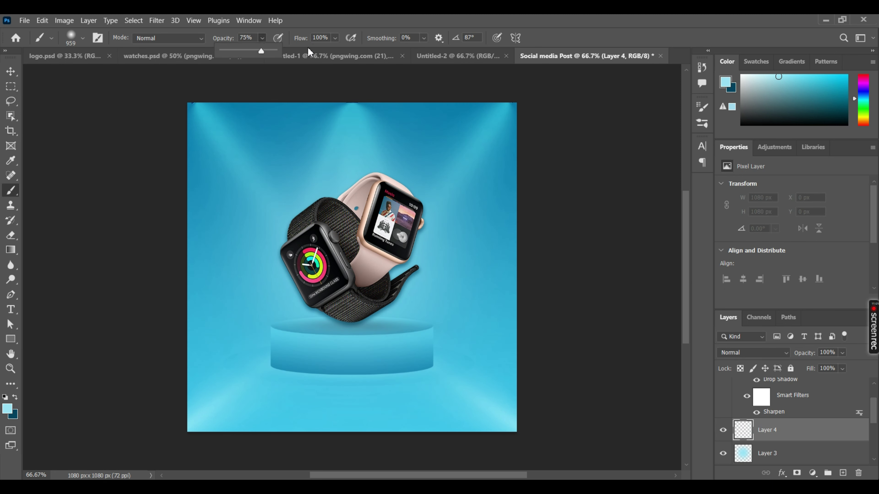
pyautogui.click(335, 38)
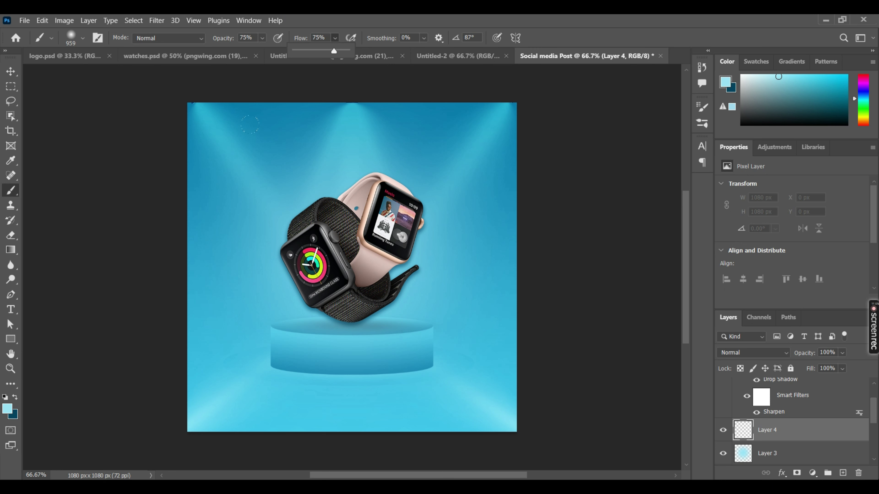
pyautogui.hotkey('ctrl', 'shift', 'z')
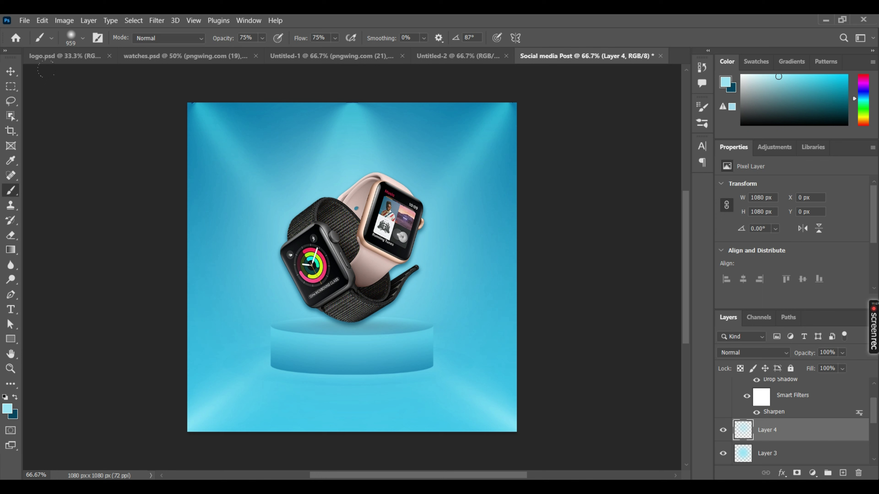
# - Bring the golden sparkles from Untitled-2 into Social media Post and scale them to about 1106 × 1103 px
pyautogui.press('v')
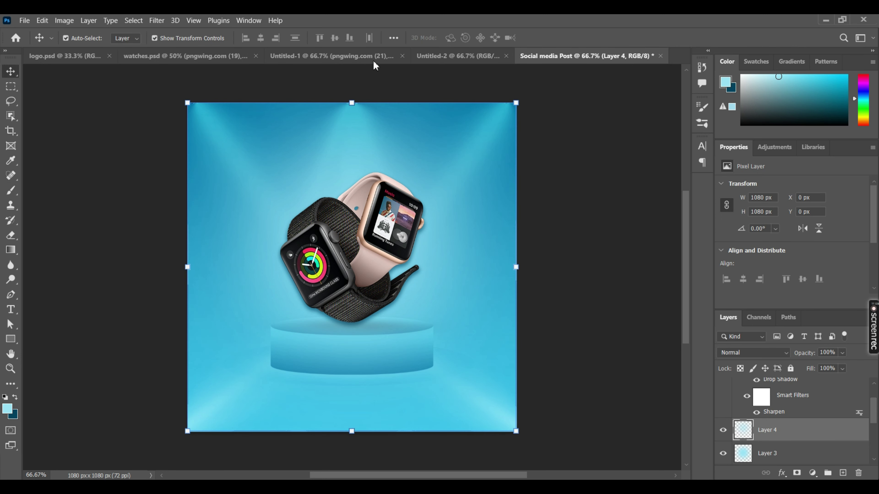
pyautogui.click(453, 57)
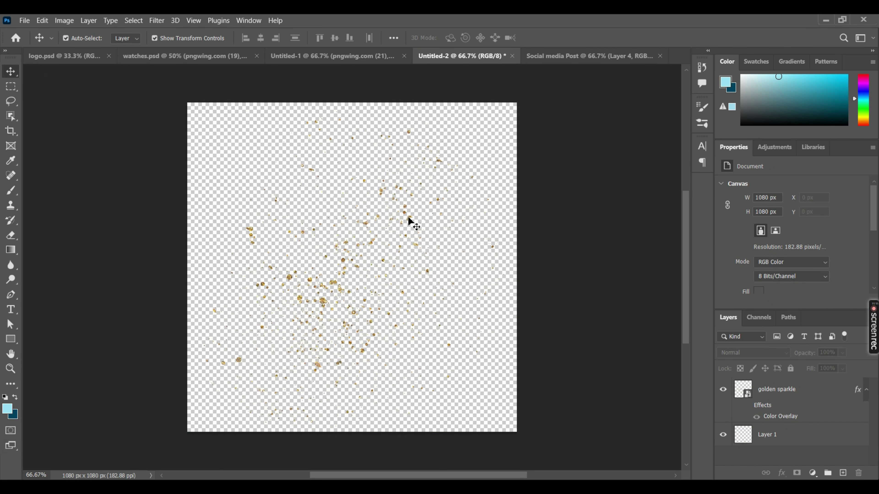
pyautogui.click(589, 55)
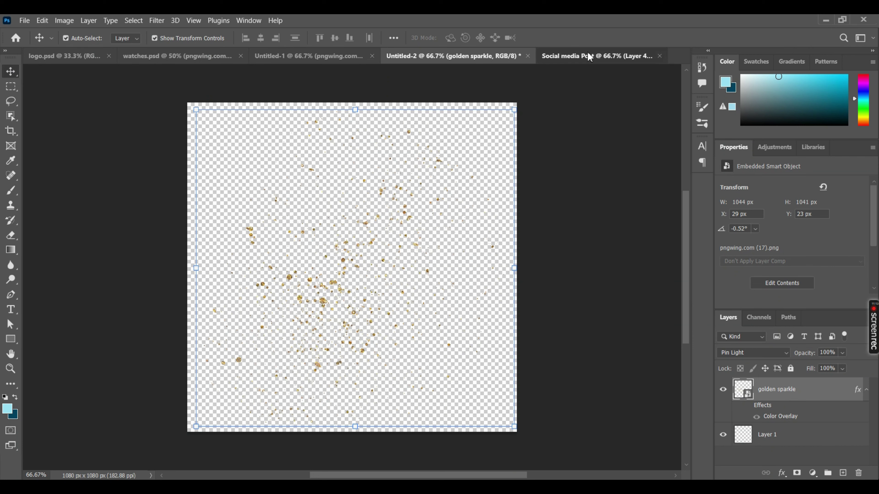
pyautogui.moveTo(489, 202); pyautogui.dragTo(488, 199)
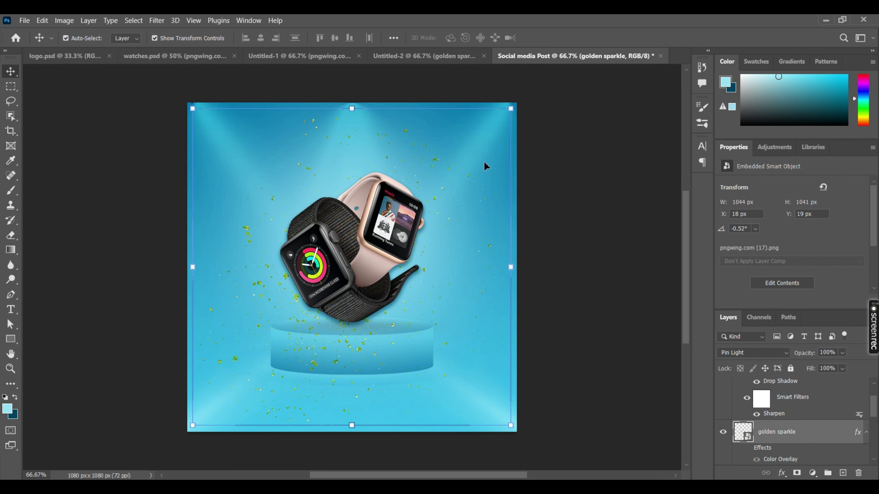
pyautogui.moveTo(512, 267); pyautogui.dragTo(534, 268)
pyautogui.moveTo(445, 295); pyautogui.dragTo(438, 298)
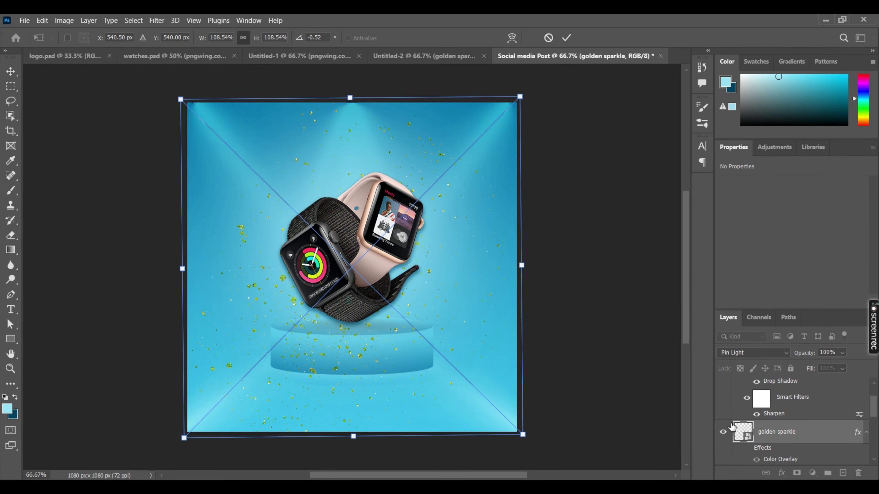
pyautogui.press('Return')
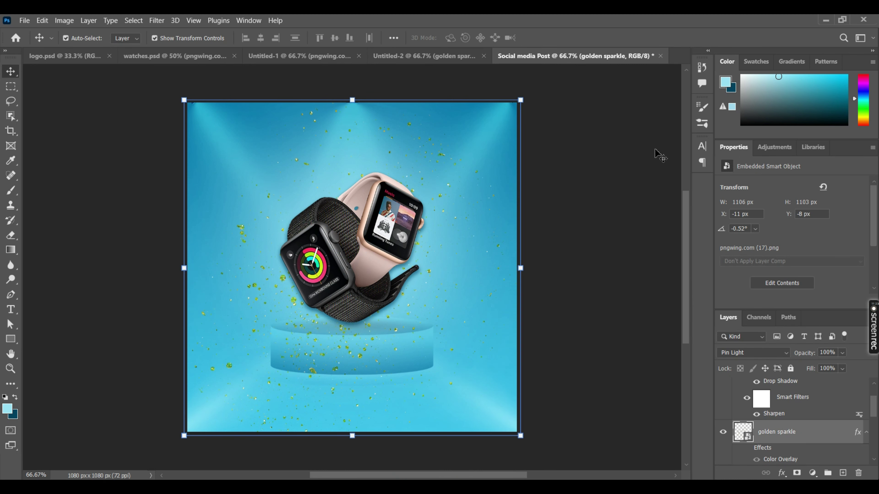
# - Give the golden sparkle layer a #f4f7f8 Color Overlay and drag it beneath the podium group
pyautogui.rightClick(763, 433)
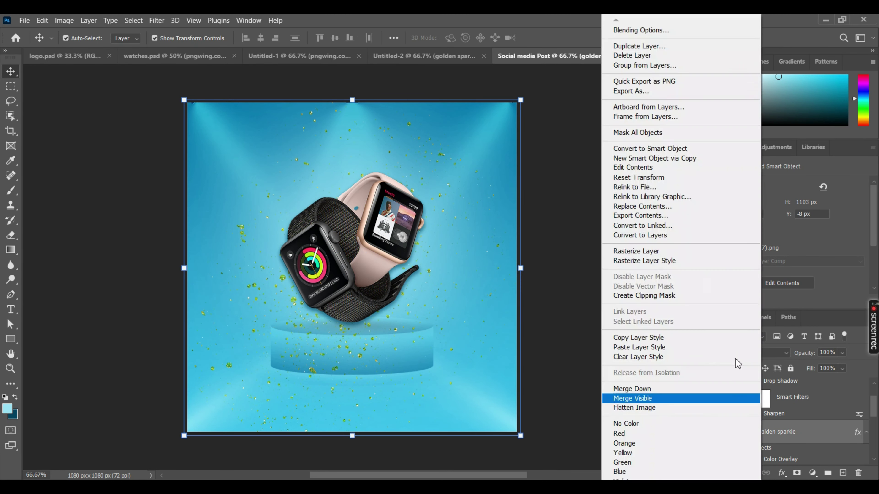
pyautogui.click(662, 31)
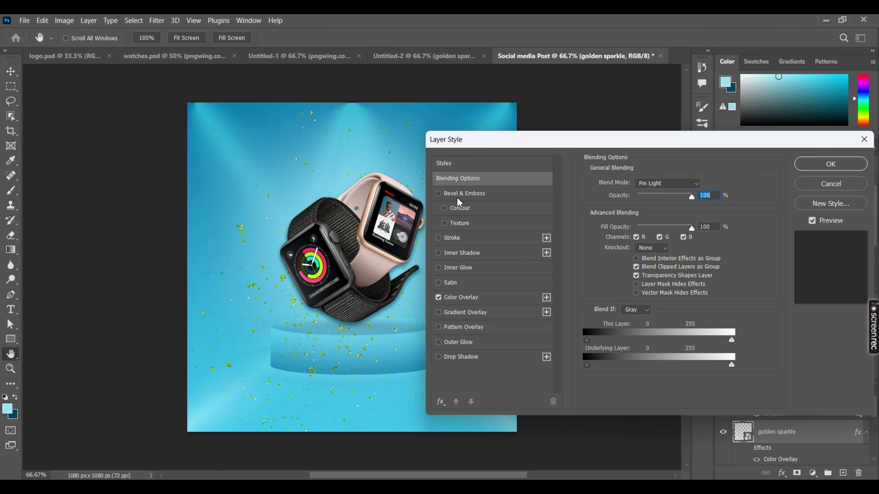
pyautogui.click(466, 296)
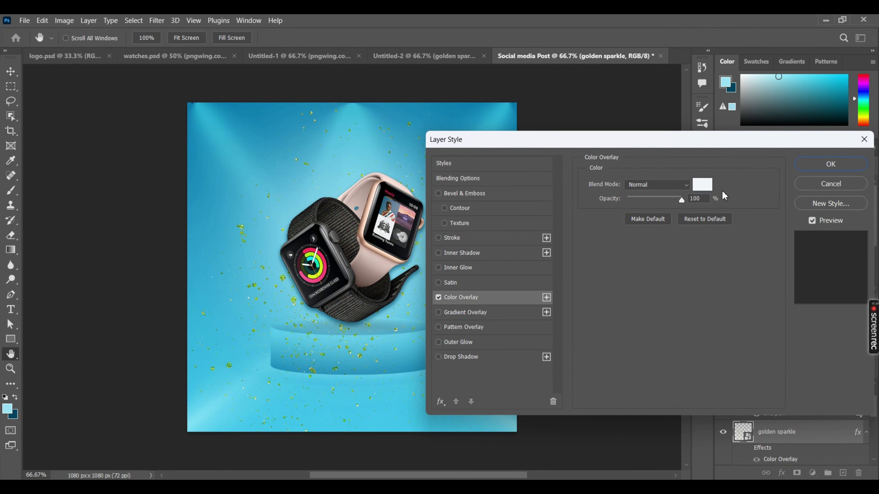
pyautogui.click(705, 181)
pyautogui.click(819, 88)
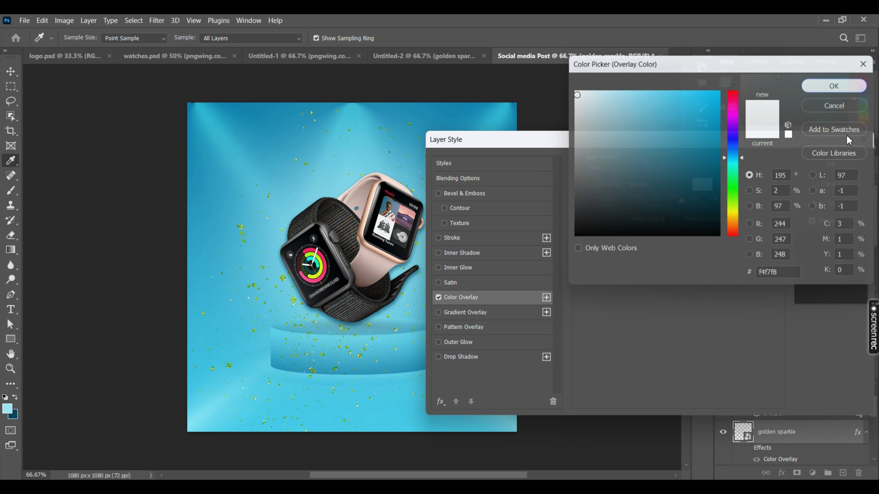
pyautogui.click(850, 166)
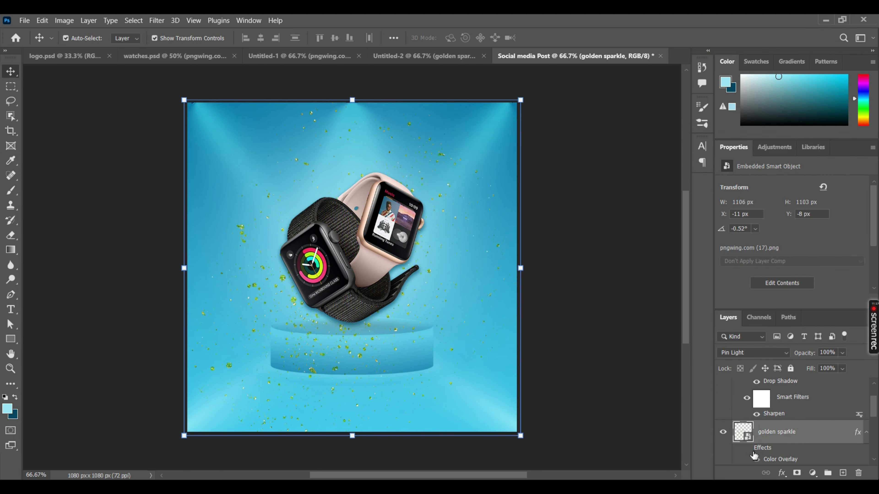
pyautogui.click(747, 448)
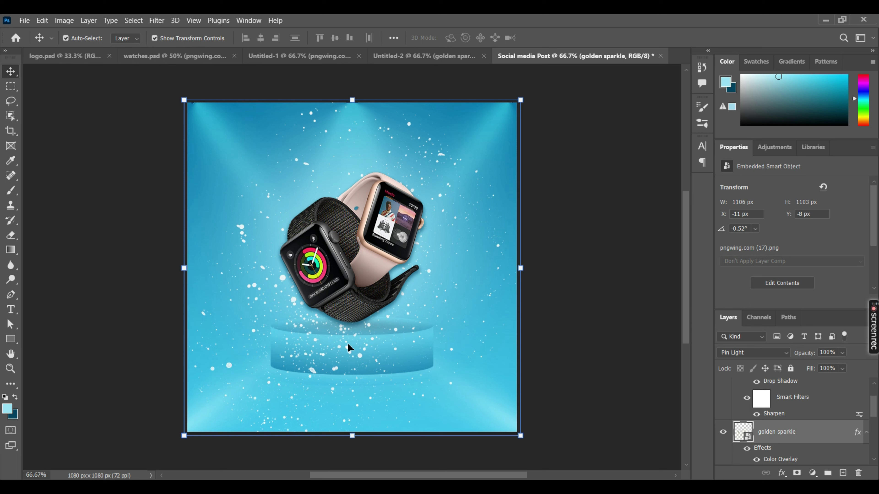
pyautogui.moveTo(802, 437)
pyautogui.mouseDown()
pyautogui.moveTo(765, 458)
pyautogui.moveTo(774, 450)
pyautogui.mouseUp()
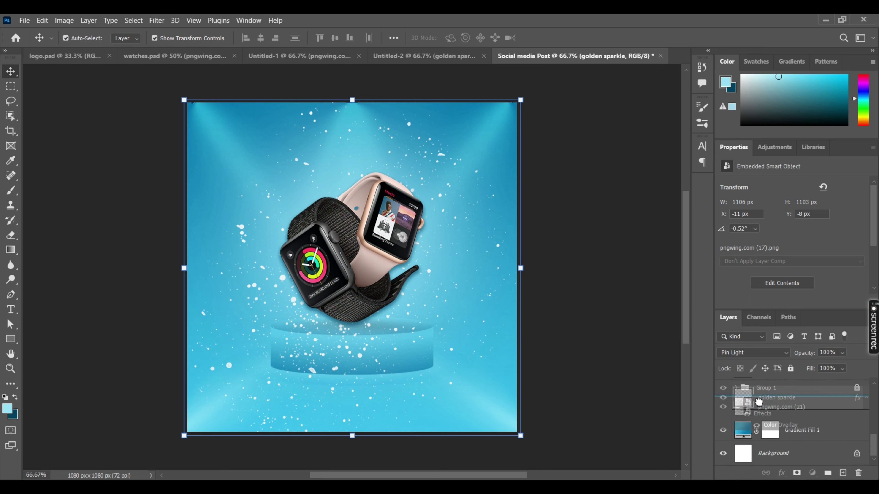
# - Unlock the podium group Group 1 in the Layers panel
pyautogui.click(601, 335)
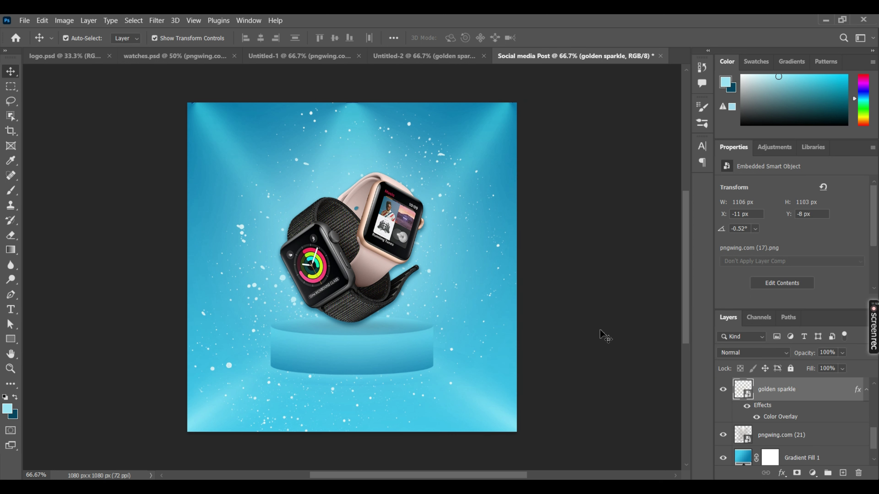
pyautogui.click(373, 347)
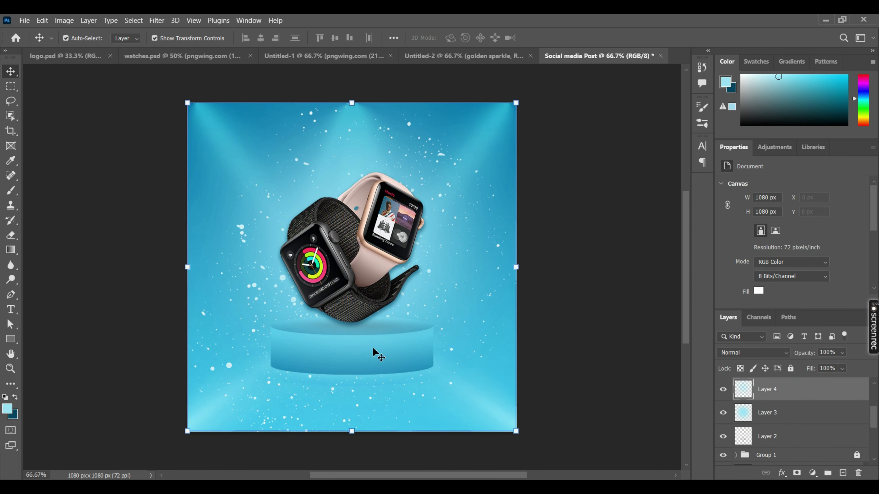
pyautogui.scroll(-3, 759, 402)
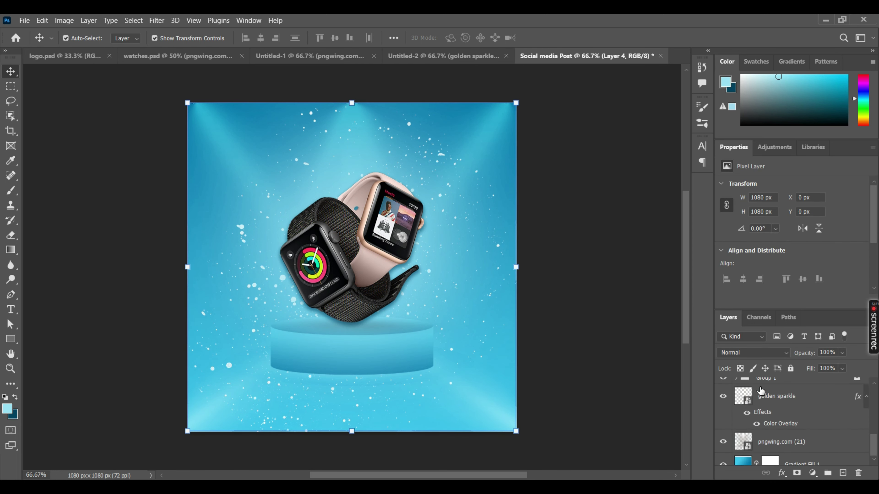
pyautogui.scroll(-3, 759, 404)
pyautogui.scroll(3, 780, 406)
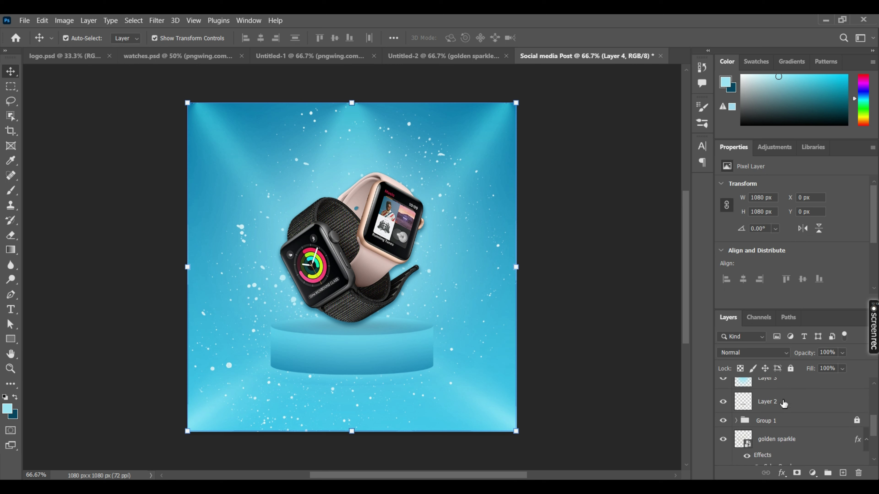
pyautogui.click(859, 420)
# - Inspect the layer stack, ending with the watch layer pngwing.com (19) selected
pyautogui.click(324, 261)
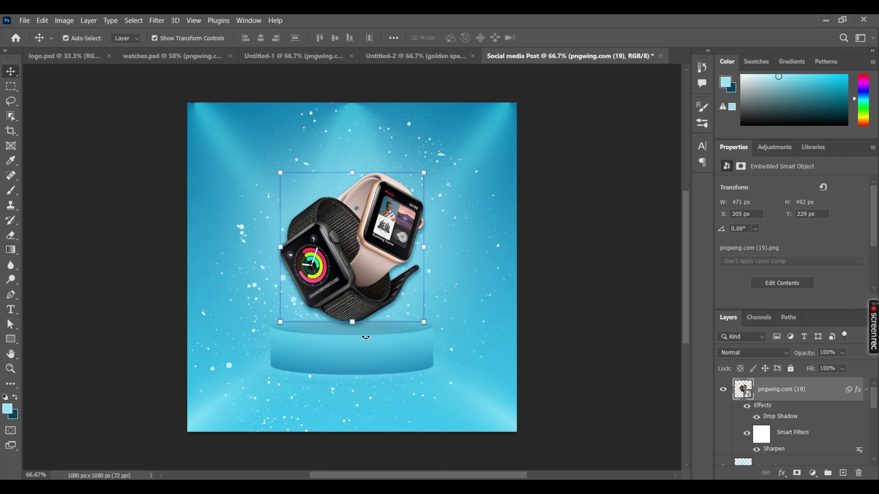
pyautogui.click(371, 355)
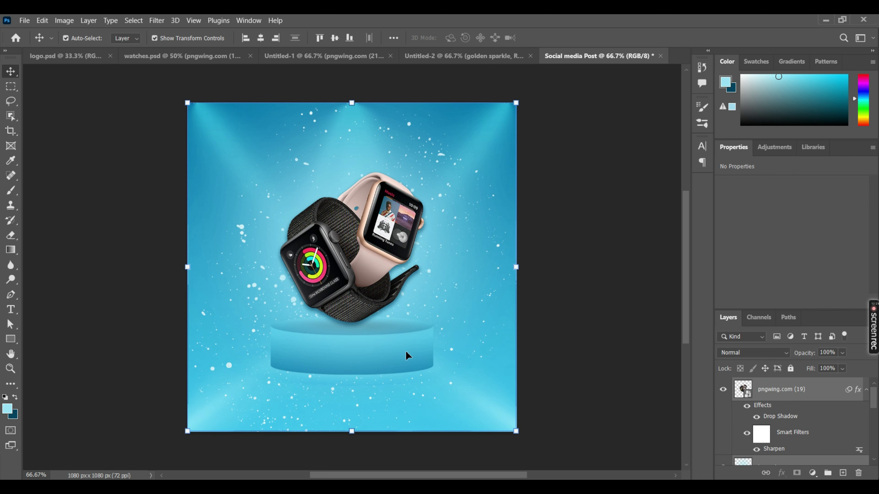
pyautogui.scroll(-3, 787, 424)
pyautogui.scroll(-2, 786, 419)
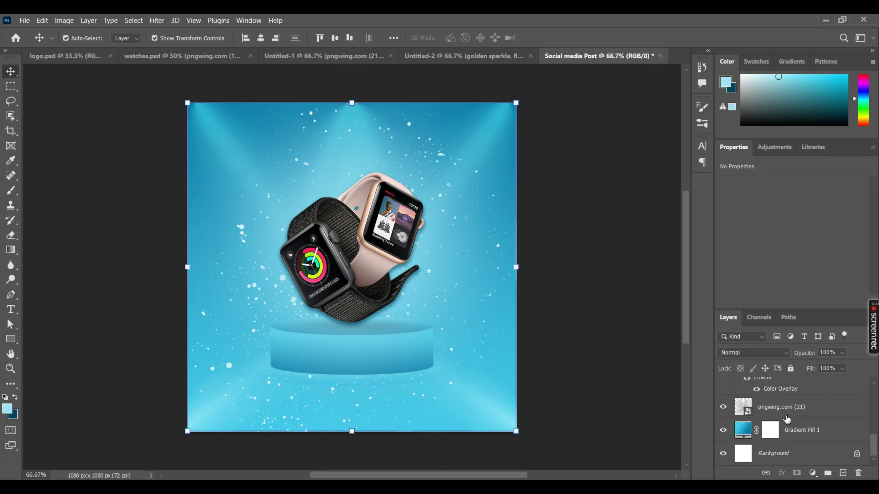
pyautogui.click(785, 407)
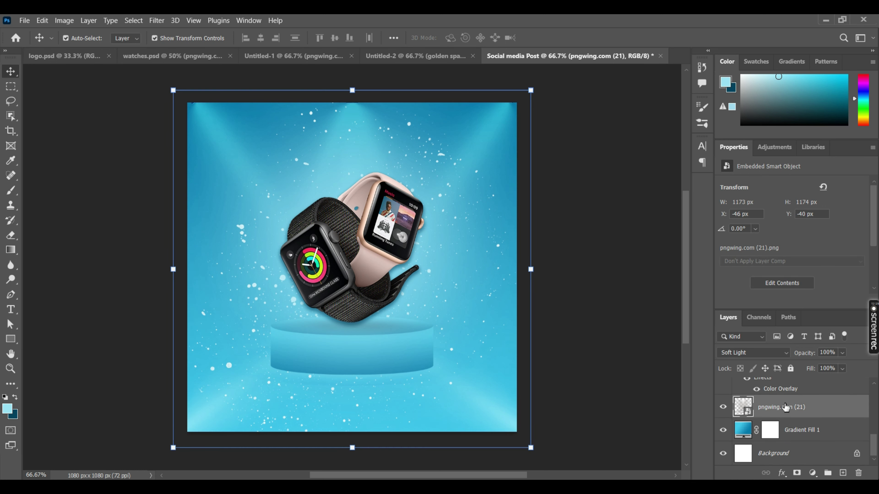
pyautogui.scroll(3, 785, 408)
pyautogui.click(787, 430)
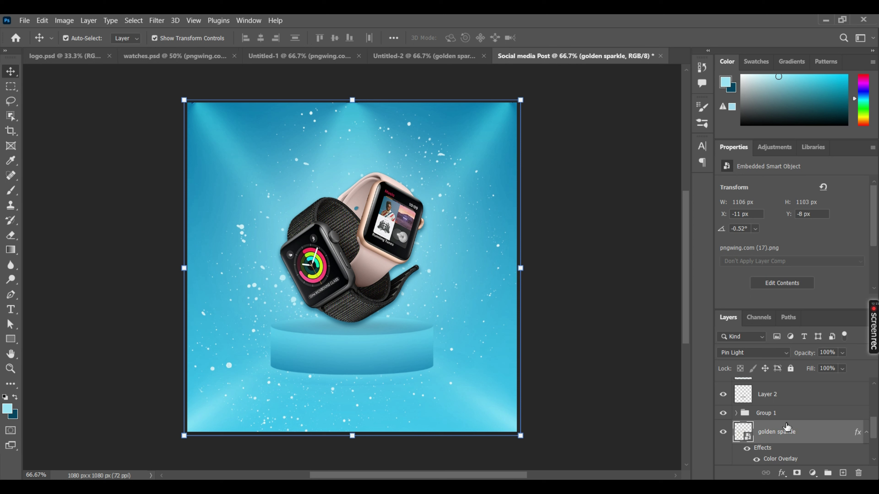
pyautogui.click(783, 413)
pyautogui.scroll(-3, 829, 433)
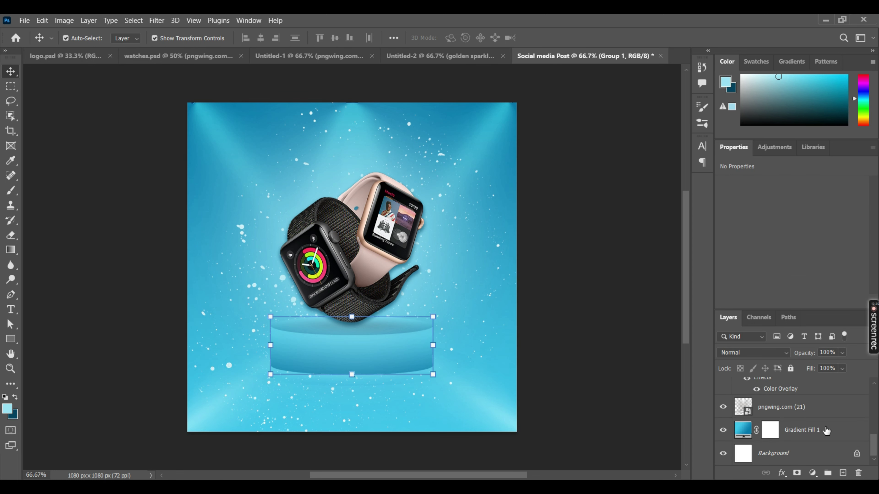
pyautogui.scroll(3, 826, 431)
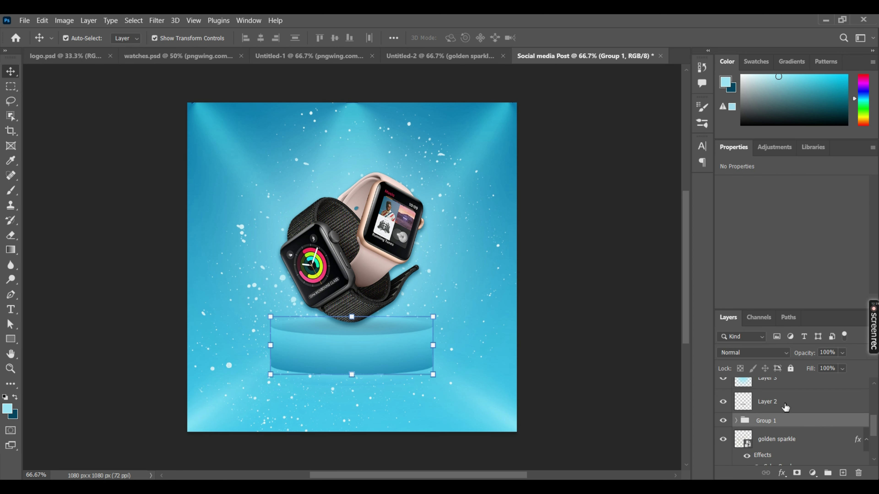
pyautogui.scroll(1, 785, 407)
pyautogui.scroll(2, 785, 408)
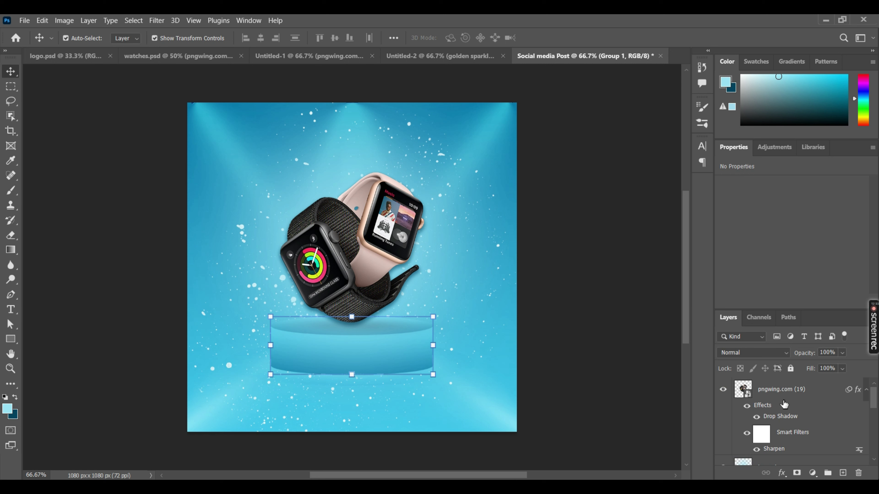
pyautogui.click(782, 397)
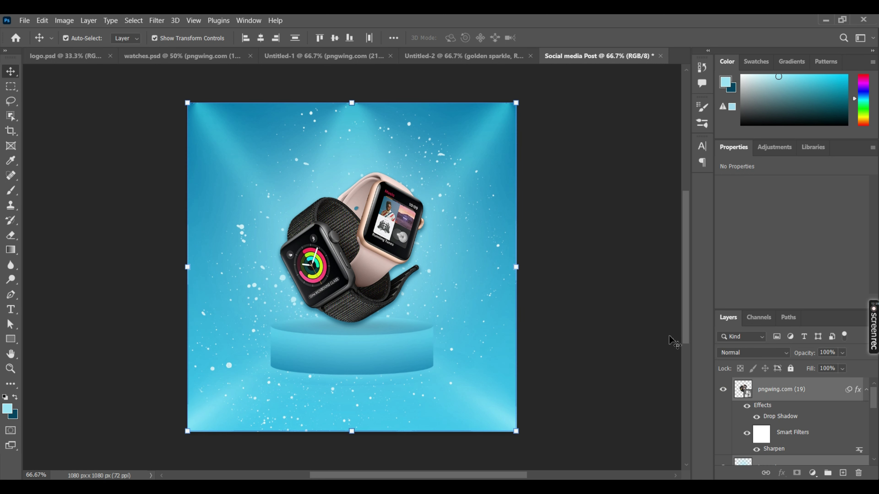
# - Nudge the watch up and down a few pixels, then start horizontal text near the canvas top
pyautogui.press('Down')
pyautogui.press('Down')
pyautogui.press('Down')
pyautogui.press('Down')
pyautogui.press('Down')
pyautogui.press('Down')
pyautogui.press('Down')
pyautogui.press('Down')
pyautogui.press('Down')
pyautogui.press('Down')
pyautogui.press('Down')
pyautogui.press('Down')
pyautogui.press('Down')
pyautogui.press('Down')
pyautogui.press('Up')
pyautogui.press('Up')
pyautogui.press('Up')
pyautogui.press('Up')
pyautogui.press('Up')
pyautogui.press('Up')
pyautogui.press('Up')
pyautogui.press('Up')
pyautogui.press('Up')
pyautogui.press('Up')
pyautogui.press('Up')
pyautogui.press('Up')
pyautogui.press('Up')
pyautogui.press('Up')
pyautogui.press('Up')
pyautogui.press('Up')
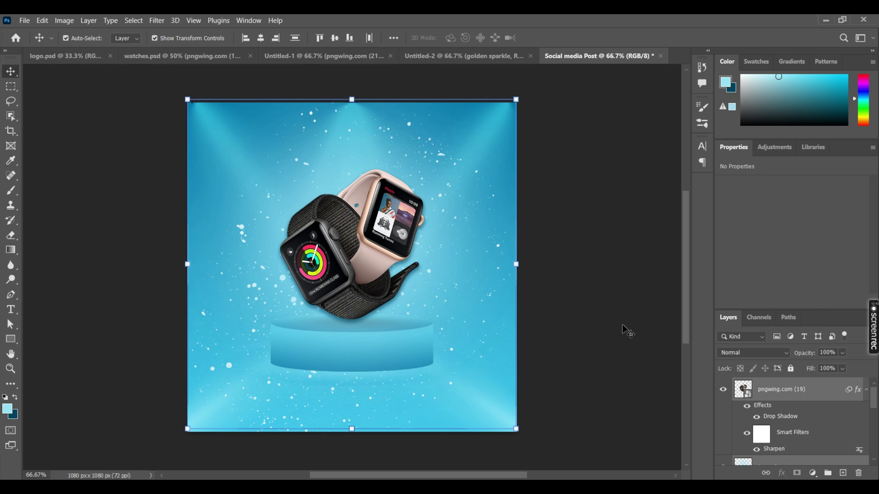
pyautogui.press('Up')
pyautogui.press('Up')
pyautogui.press('Up')
pyautogui.press('Up')
pyautogui.press('Up')
pyautogui.press('Up')
pyautogui.press('Up')
pyautogui.press('Up')
pyautogui.press('Up')
pyautogui.press('Up')
pyautogui.press('Up')
pyautogui.press('Up')
pyautogui.press('Down')
pyautogui.press('Down')
pyautogui.press('Down')
pyautogui.press('Down')
pyautogui.press('Down')
pyautogui.press('Down')
pyautogui.press('Down')
pyautogui.press('Down')
pyautogui.press('Down')
pyautogui.click(623, 332)
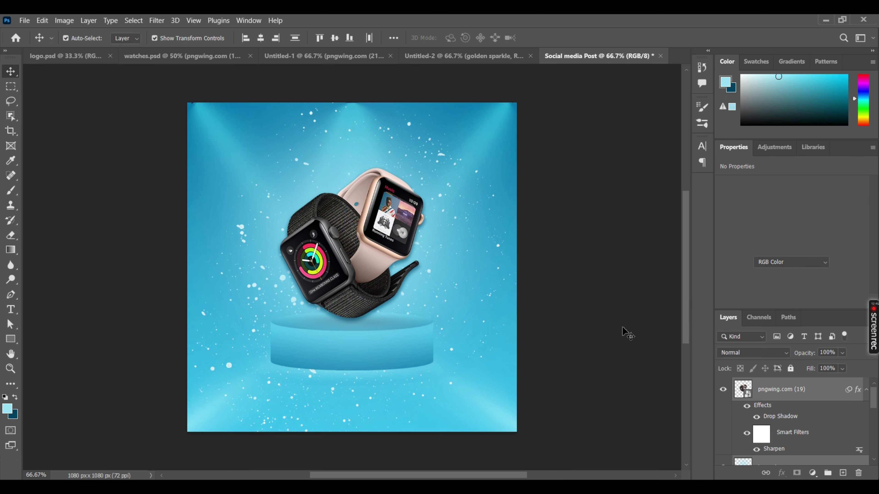
pyautogui.press('Down')
pyautogui.press('Down')
pyautogui.press('Down')
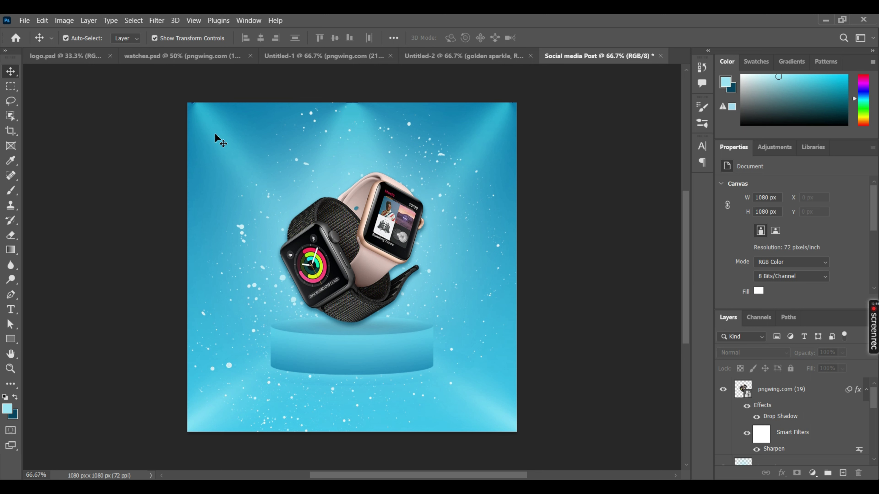
pyautogui.click(16, 306)
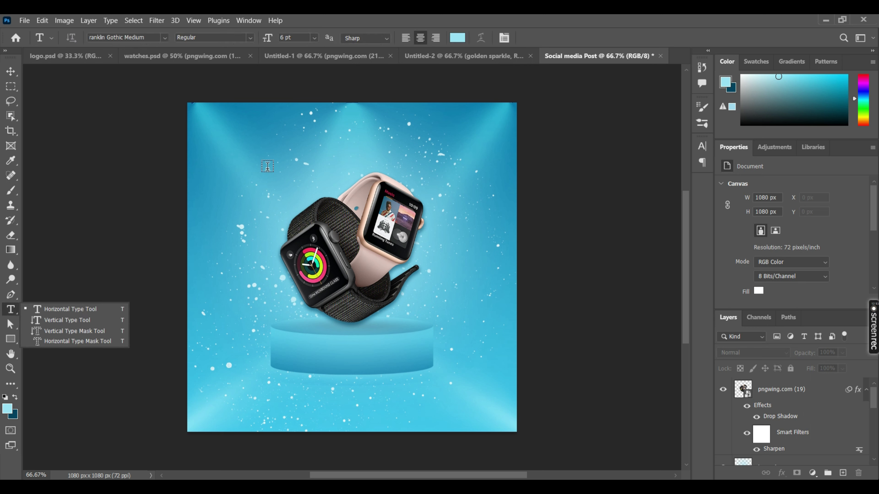
pyautogui.click(296, 133)
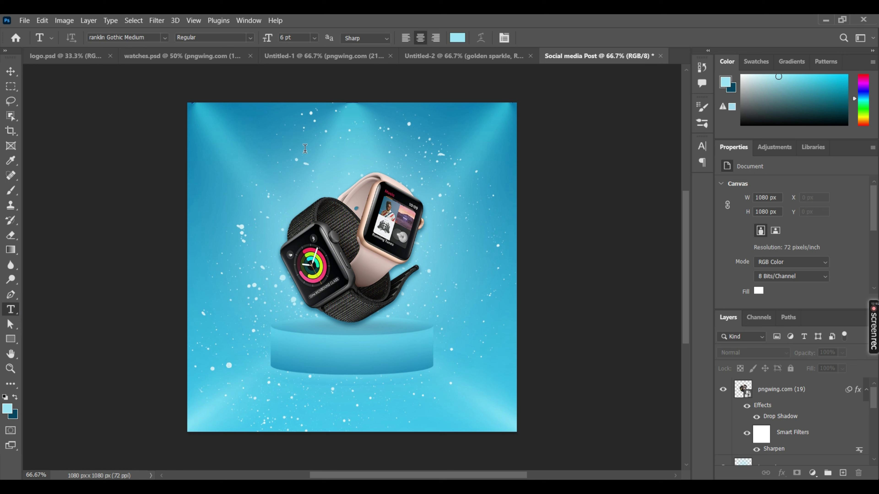
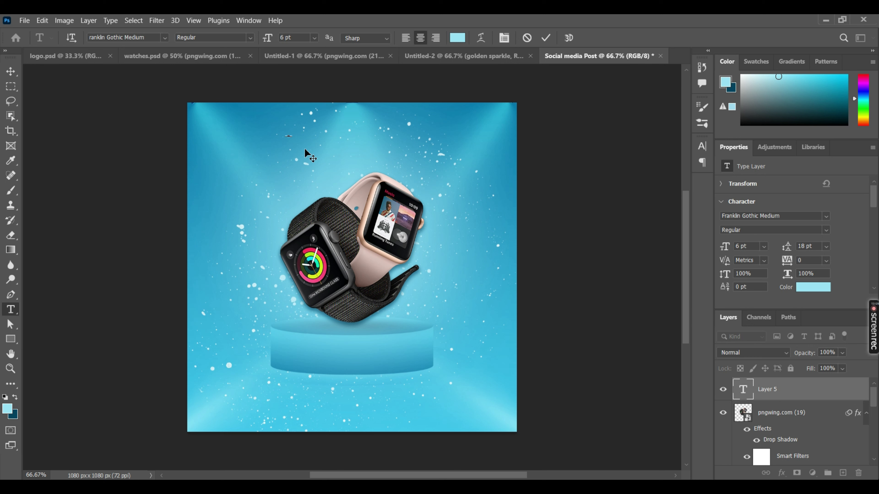
# - Scale the STYLISH text up to about 113 pt and centre it at the canvas top
pyautogui.click(547, 38)
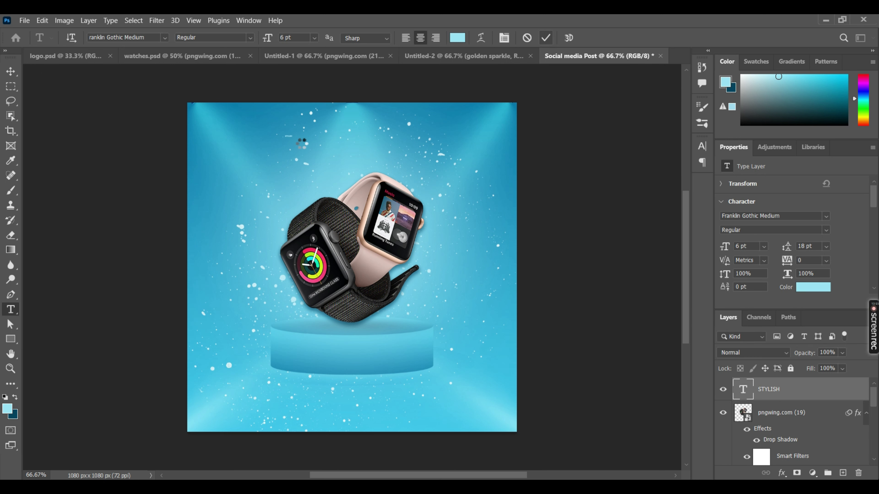
pyautogui.click(10, 73)
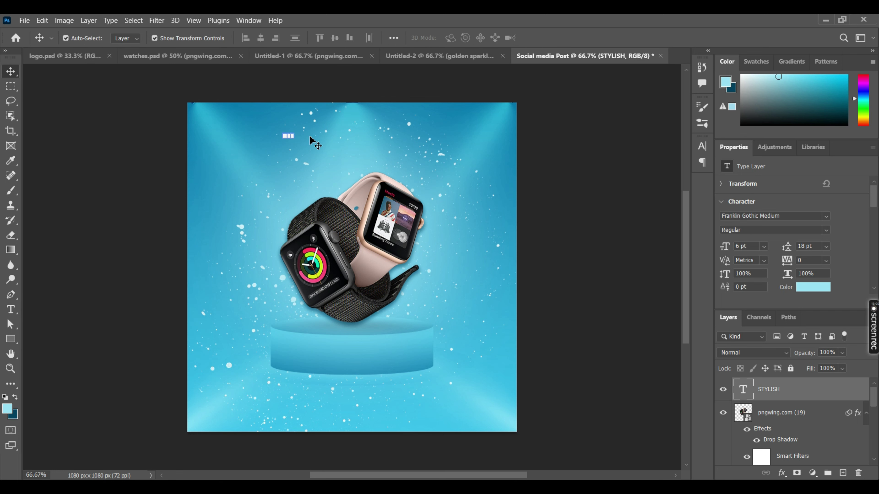
pyautogui.moveTo(293, 137)
pyautogui.mouseDown()
pyautogui.moveTo(418, 146)
pyautogui.moveTo(353, 141)
pyautogui.moveTo(375, 139)
pyautogui.mouseUp()
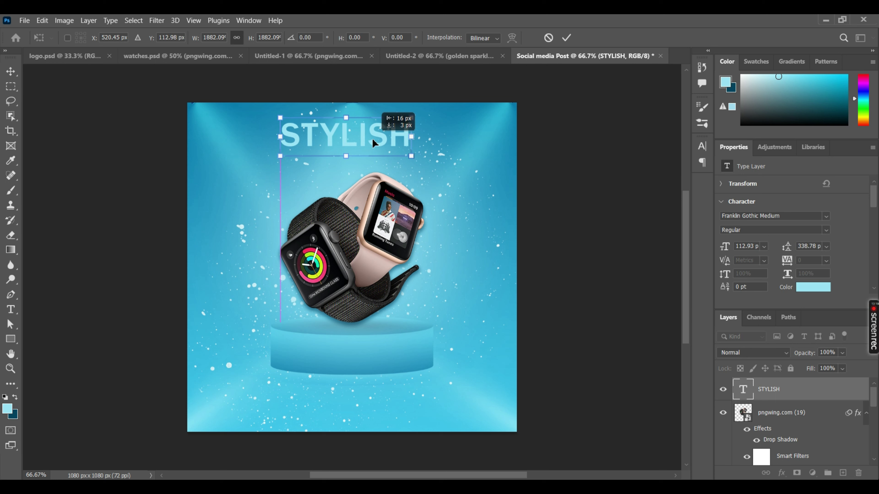
pyautogui.moveTo(375, 139); pyautogui.dragTo(372, 138)
pyautogui.click(566, 37)
# - Make the STYLISH text white, keeping Franklin Gothic Medium in the Regular style
pyautogui.click(813, 287)
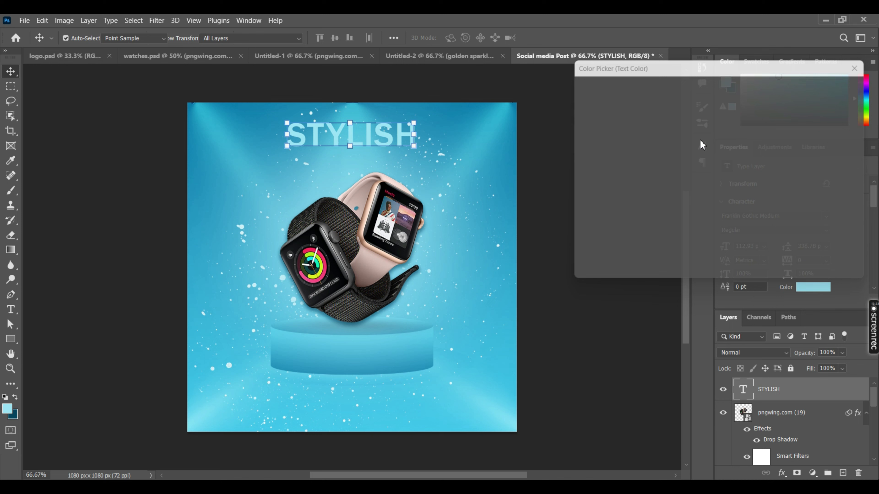
pyautogui.click(576, 91)
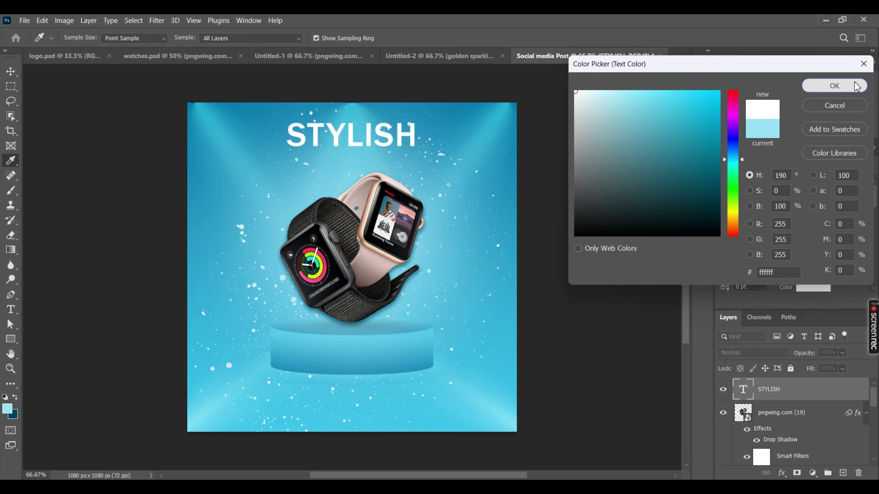
pyautogui.click(834, 86)
pyautogui.click(825, 217)
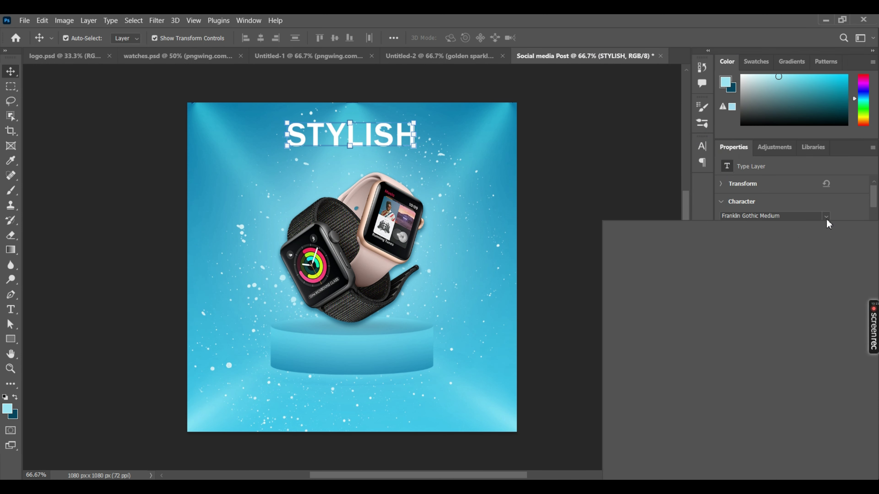
pyautogui.press('Down')
pyautogui.press('Escape')
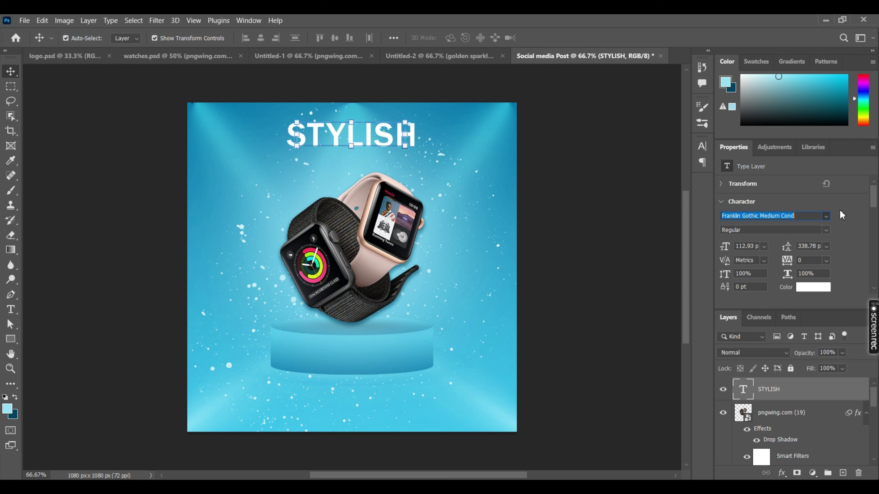
pyautogui.click(826, 229)
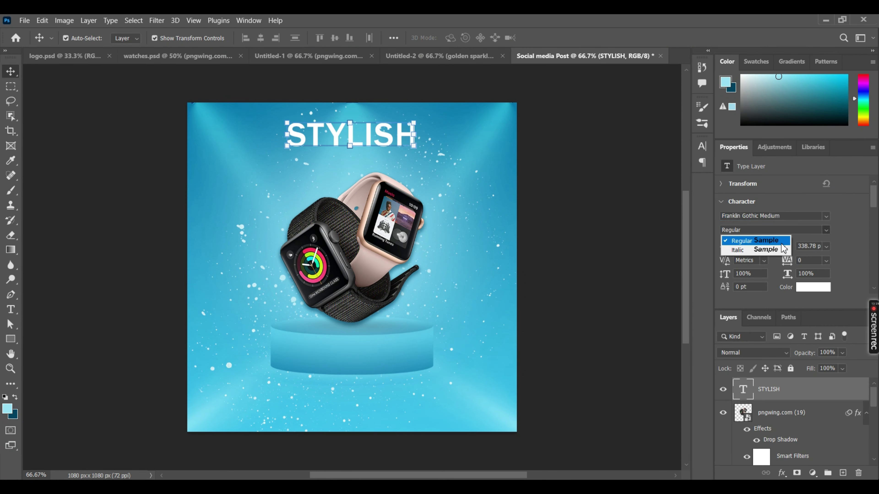
pyautogui.press('Escape')
# - Shift STYLISH slightly left and duplicate it below and to the right
pyautogui.click(616, 160)
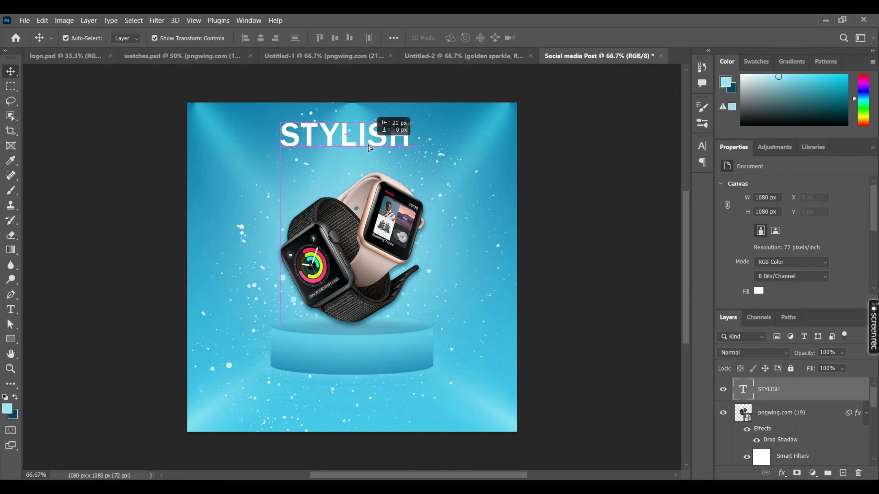
pyautogui.moveTo(369, 148); pyautogui.dragTo(368, 148)
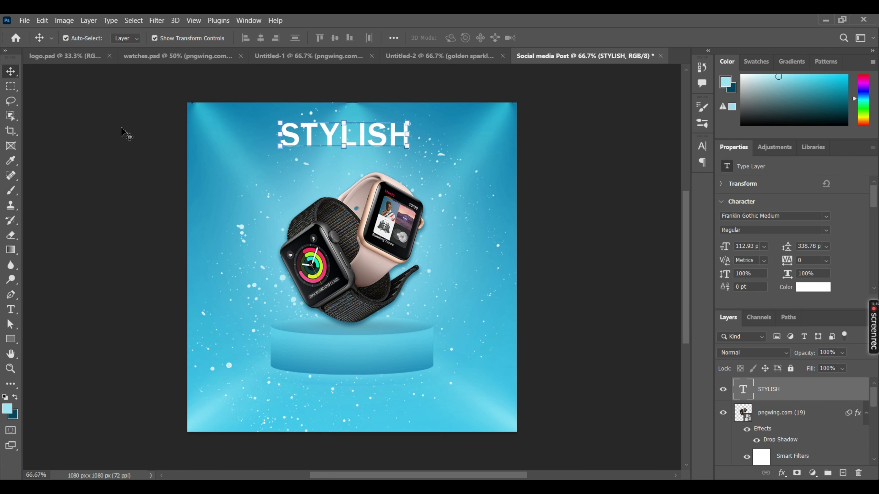
pyautogui.click(348, 142)
pyautogui.moveTo(350, 144); pyautogui.dragTo(434, 174)
# - Change the duplicated text's wording to 'Watches'
pyautogui.hotkey('ctrl', 't')
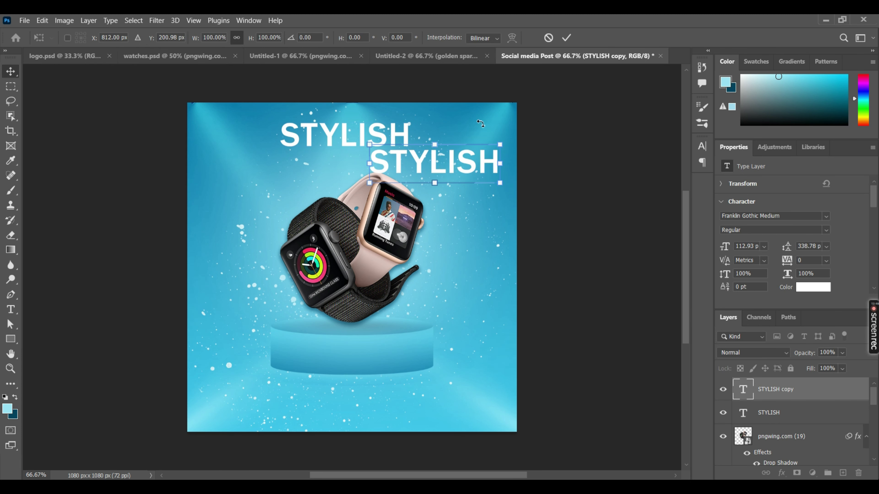
pyautogui.click(564, 37)
pyautogui.doubleClick(466, 154)
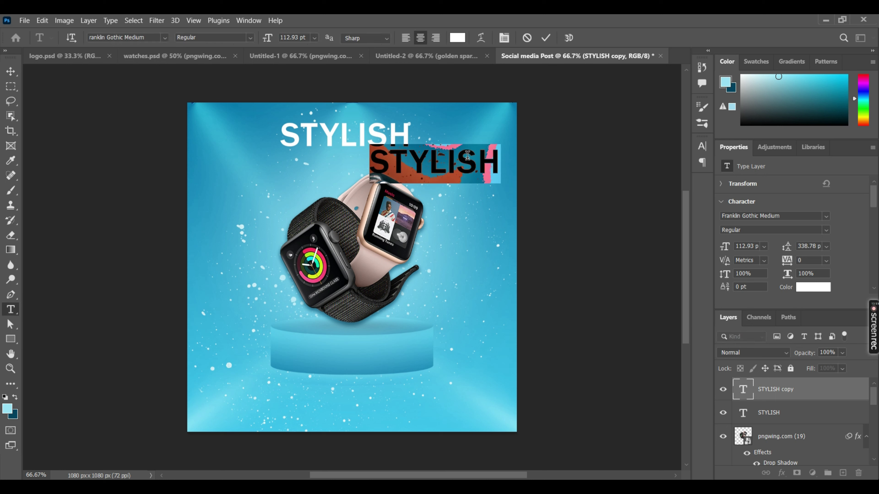
pyautogui.write('Watches')
pyautogui.moveTo(501, 160); pyautogui.dragTo(366, 161)
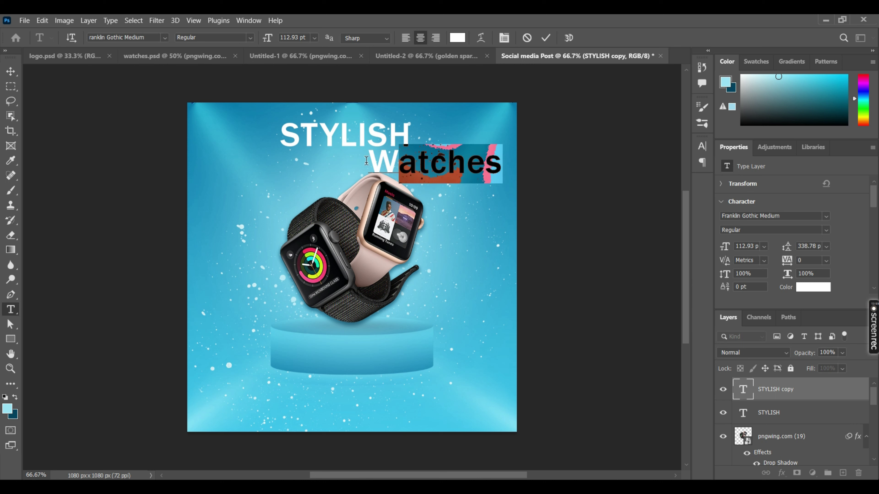
pyautogui.click(545, 40)
pyautogui.press('v')
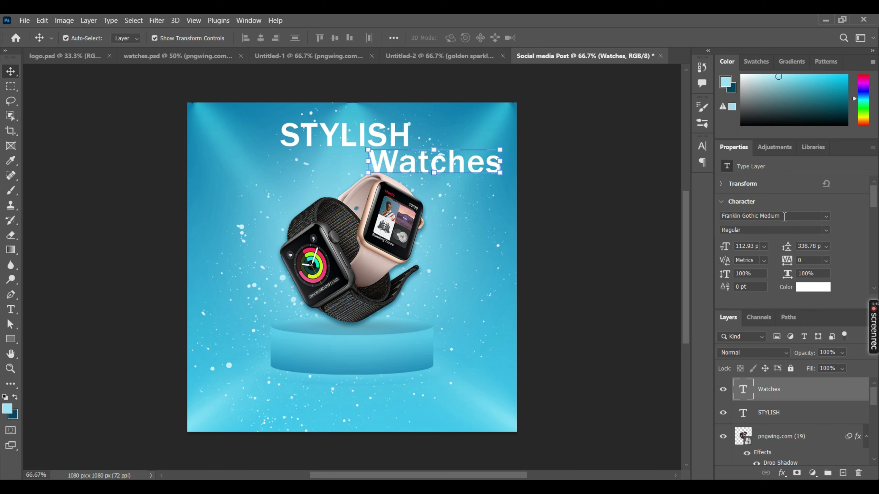
# - Set Watches to the Madame font, move it under STYLISH and enlarge it to about 138 pt
pyautogui.click(784, 216)
pyautogui.write('ma')
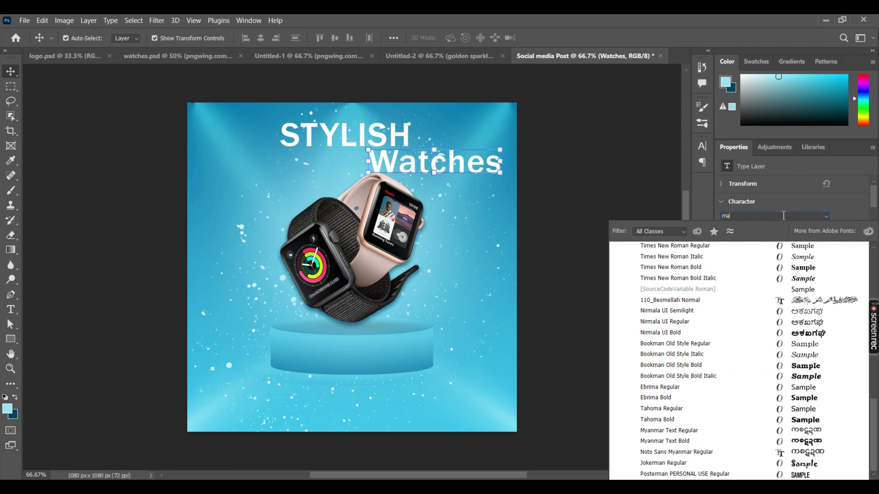
pyautogui.write('dame')
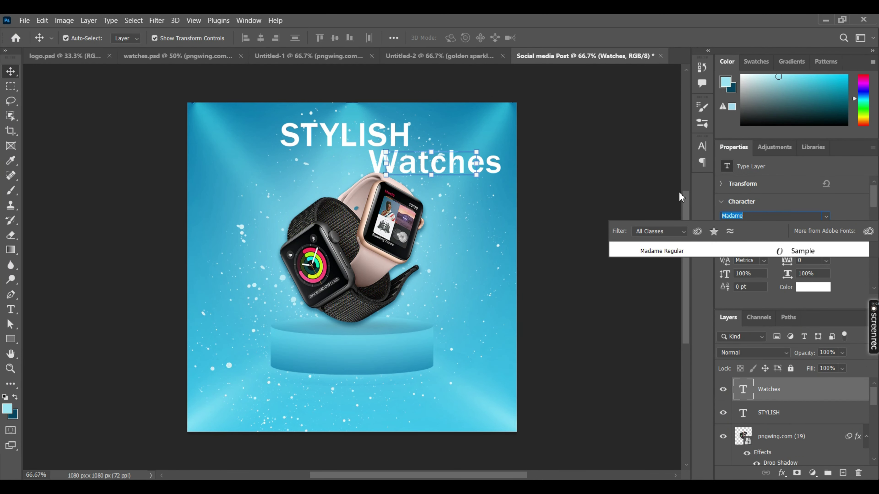
pyautogui.press('Return')
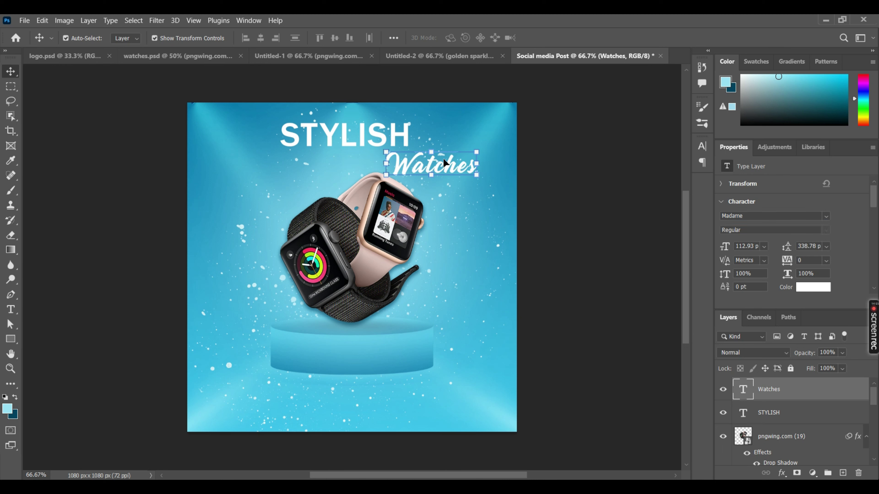
pyautogui.moveTo(437, 162)
pyautogui.mouseDown()
pyautogui.moveTo(422, 158)
pyautogui.moveTo(417, 137)
pyautogui.mouseUp()
pyautogui.hotkey('ctrl', 't')
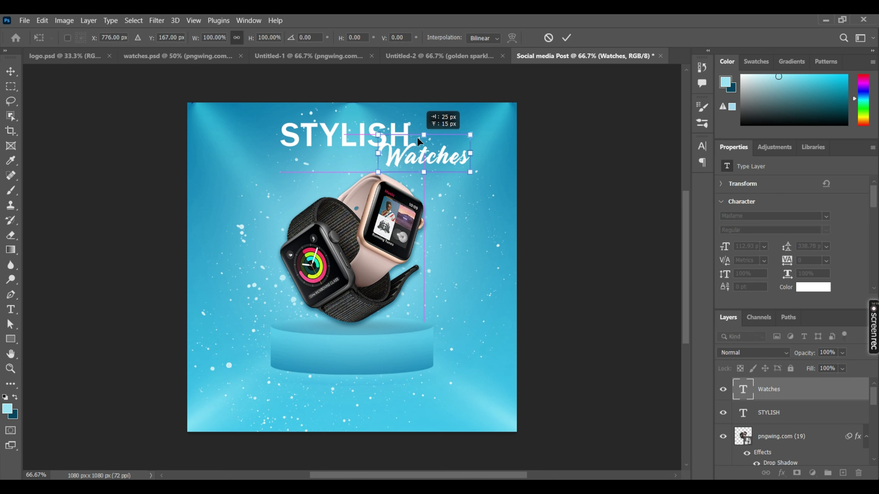
pyautogui.moveTo(471, 153)
pyautogui.mouseDown()
pyautogui.moveTo(497, 149)
pyautogui.moveTo(491, 152)
pyautogui.mouseUp()
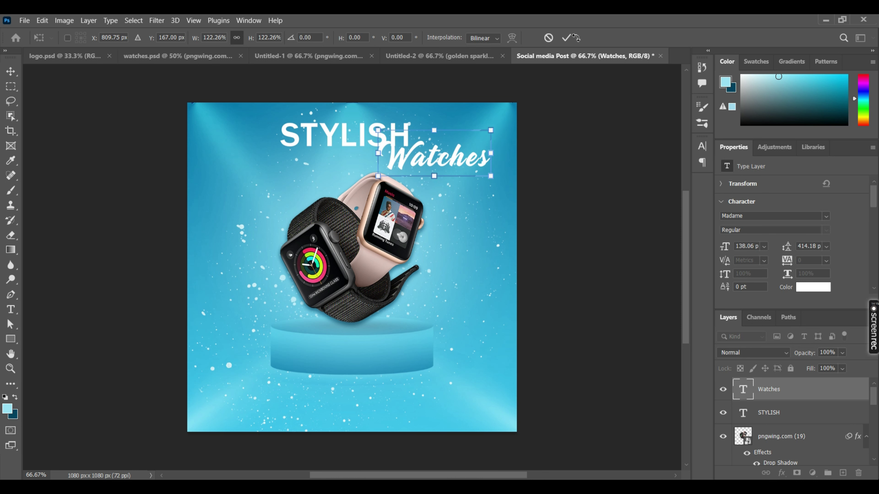
pyautogui.press('Return')
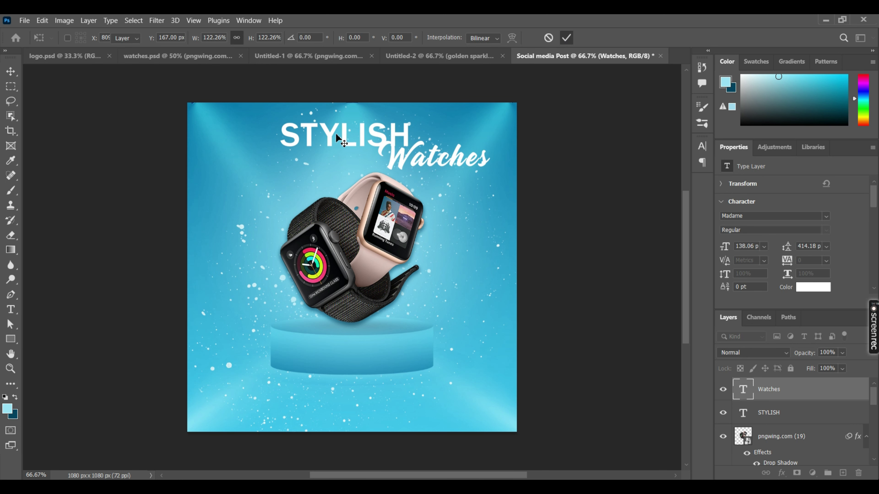
# - Shrink STYLISH to about 91 pt, nudge Watches left, and raise STYLISH about 19 px
pyautogui.click(346, 136)
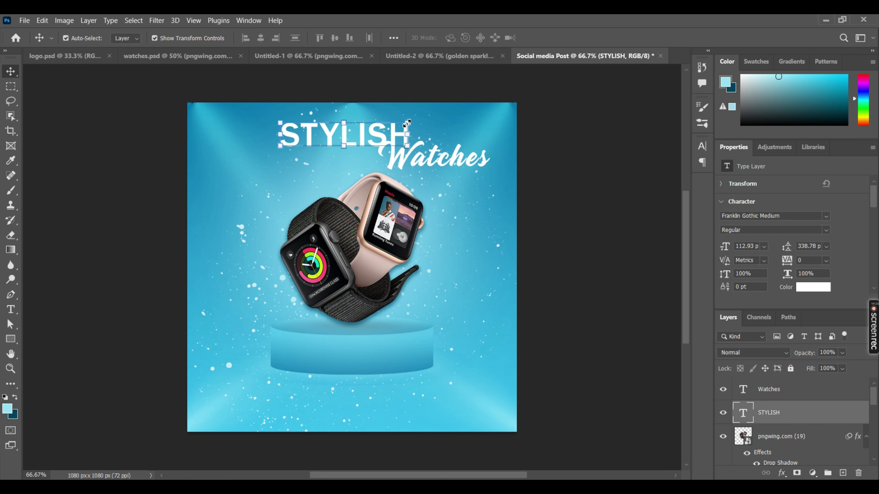
pyautogui.moveTo(407, 122); pyautogui.dragTo(350, 139)
pyautogui.press('Return')
pyautogui.moveTo(454, 162); pyautogui.dragTo(445, 163)
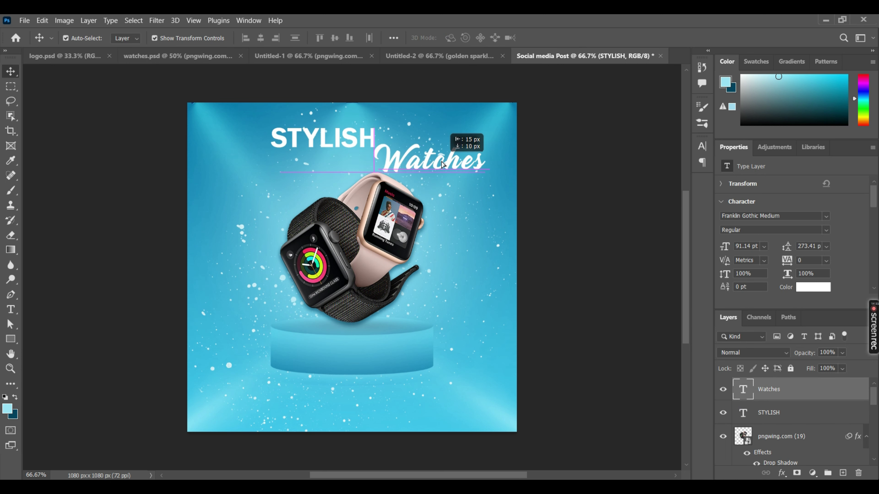
pyautogui.click(332, 135)
pyautogui.moveTo(332, 135); pyautogui.dragTo(332, 128)
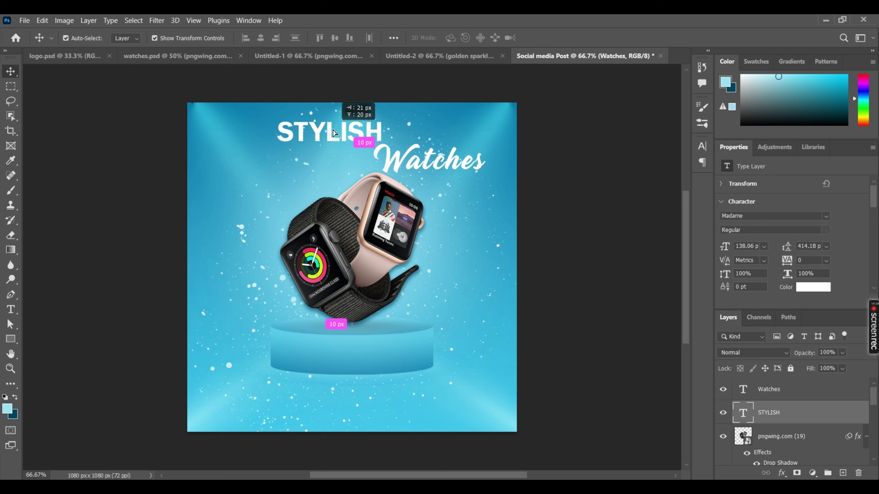
pyautogui.click(393, 350)
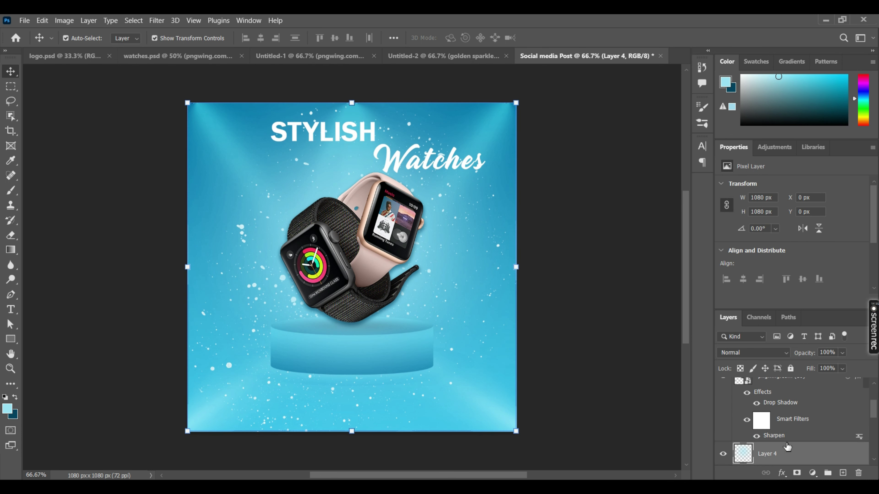
# - Find the watches image layer among the layers and nudge it slightly down
pyautogui.scroll(-2, 787, 448)
pyautogui.scroll(-2, 787, 448)
pyautogui.scroll(-2, 783, 429)
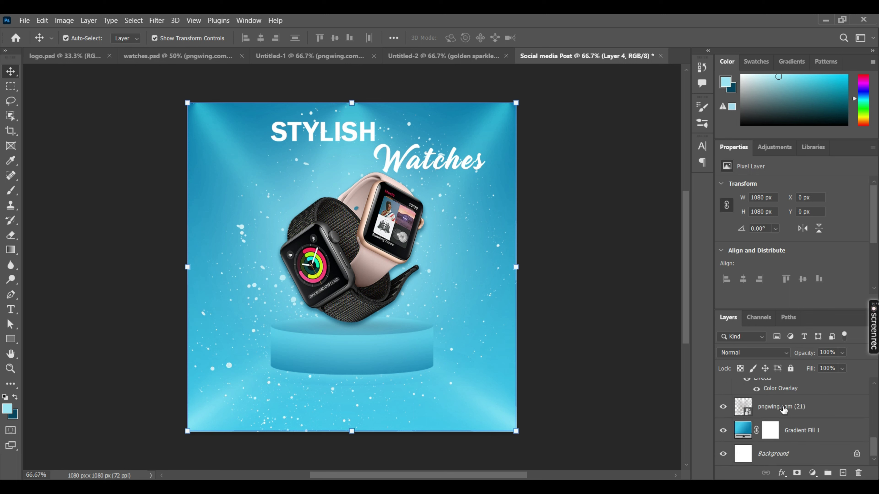
pyautogui.scroll(1, 788, 395)
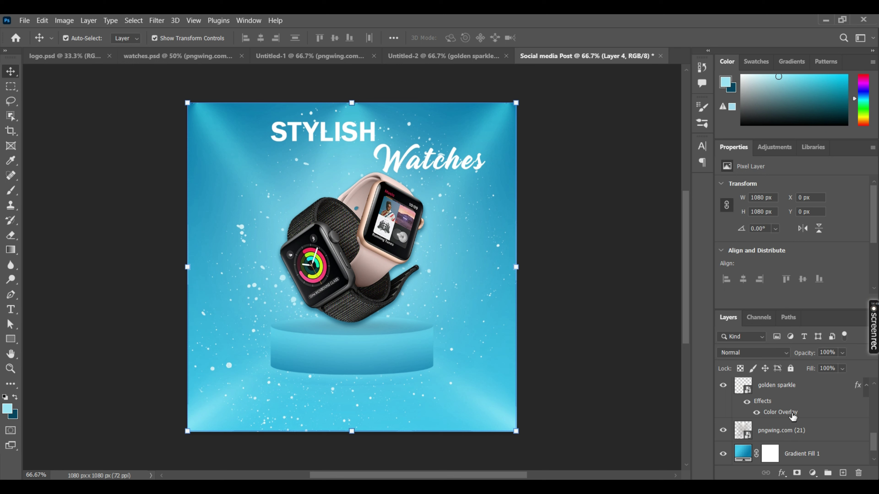
pyautogui.scroll(1, 793, 416)
pyautogui.click(794, 395)
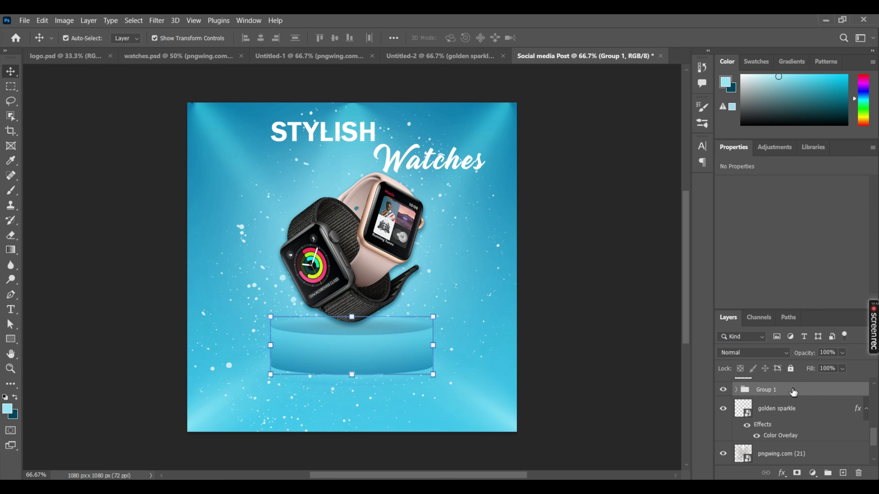
pyautogui.scroll(1, 793, 394)
pyautogui.scroll(2, 793, 392)
pyautogui.scroll(2, 793, 393)
pyautogui.scroll(2, 793, 392)
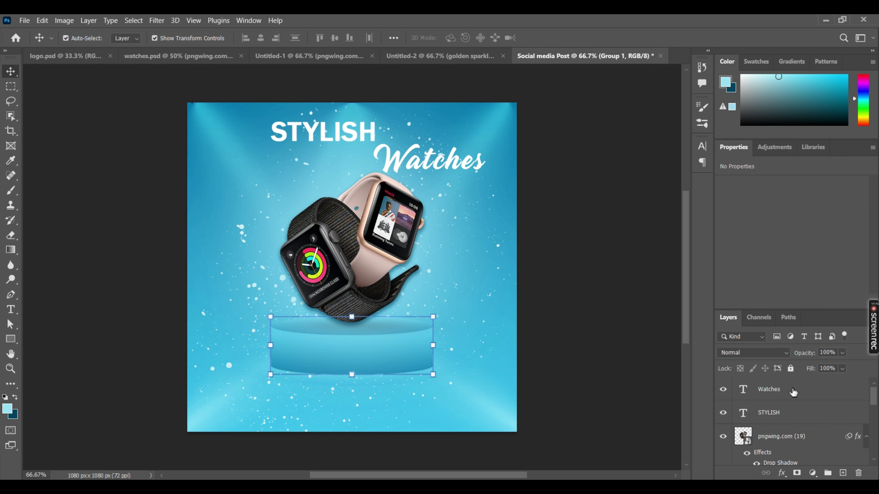
pyautogui.click(786, 443)
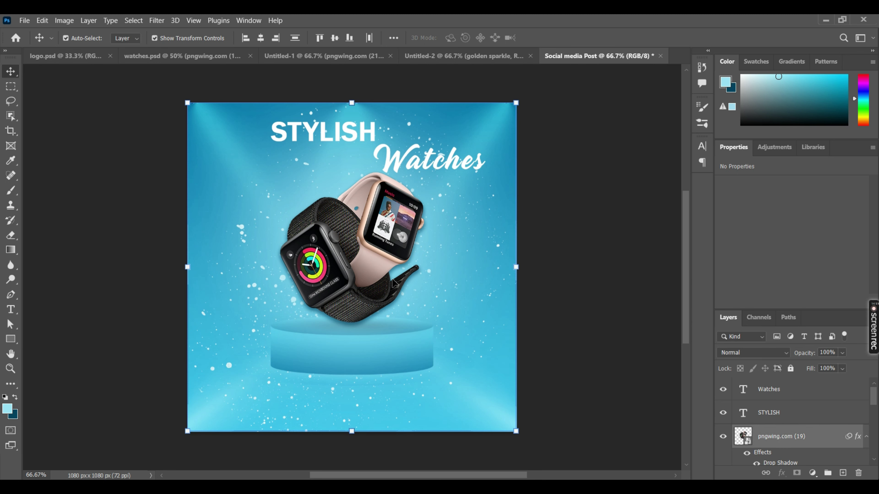
pyautogui.press('Down')
pyautogui.press('Down')
pyautogui.press('Down')
pyautogui.press('Down')
pyautogui.press('Down')
pyautogui.press('Down')
pyautogui.press('Down')
pyautogui.press('Down')
pyautogui.press('Down')
pyautogui.press('Down')
pyautogui.press('Down')
pyautogui.press('Down')
pyautogui.press('Down')
pyautogui.press('Down')
pyautogui.press('Down')
pyautogui.press('Down')
pyautogui.press('Down')
pyautogui.press('Down')
pyautogui.press('Down')
pyautogui.press('Down')
pyautogui.press('Down')
pyautogui.press('Down')
pyautogui.press('Down')
pyautogui.press('Down')
pyautogui.press('Down')
pyautogui.press('Down')
pyautogui.press('Down')
pyautogui.press('Down')
pyautogui.press('Down')
pyautogui.press('Down')
pyautogui.click(635, 468)
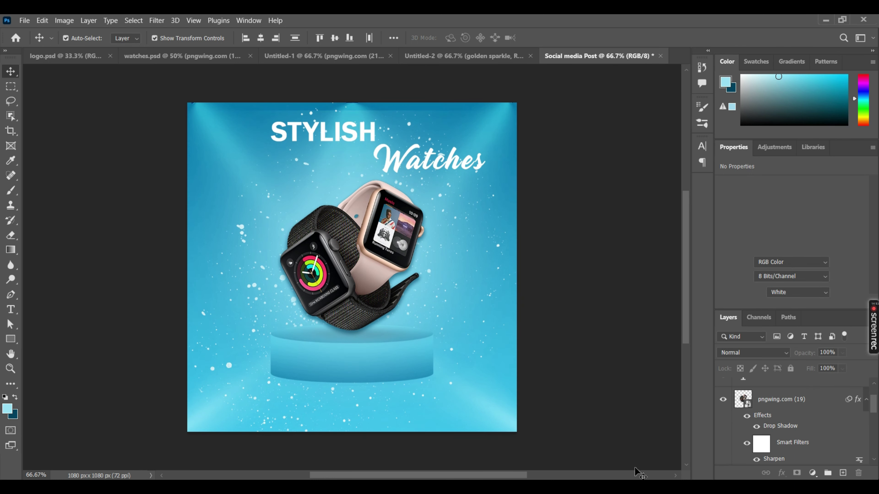
# - Nudge the watches image lower again and commit a Free Transform on it
pyautogui.click(498, 426)
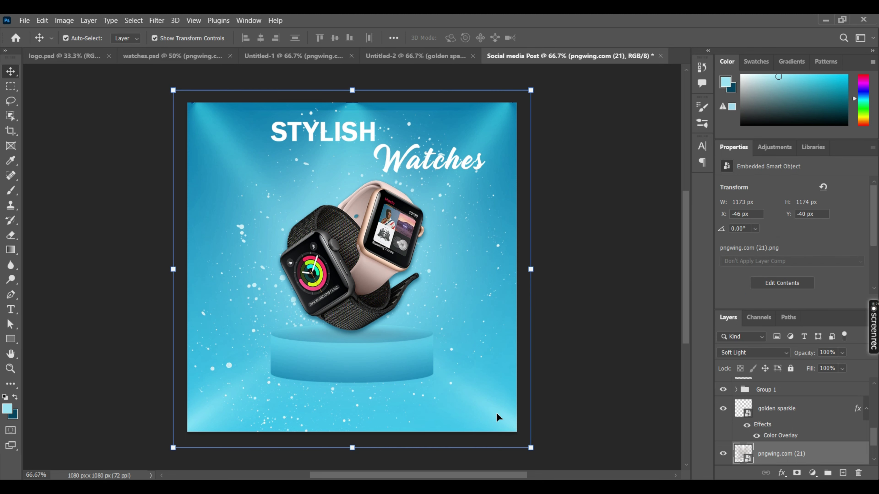
pyautogui.press('Down')
pyautogui.press('Down')
pyautogui.press('Down')
pyautogui.press('Down')
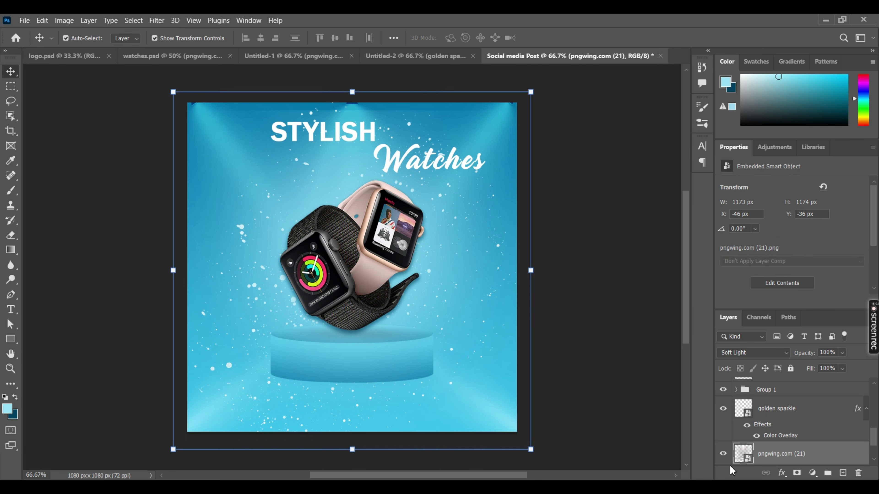
pyautogui.hotkey('ctrl', 't')
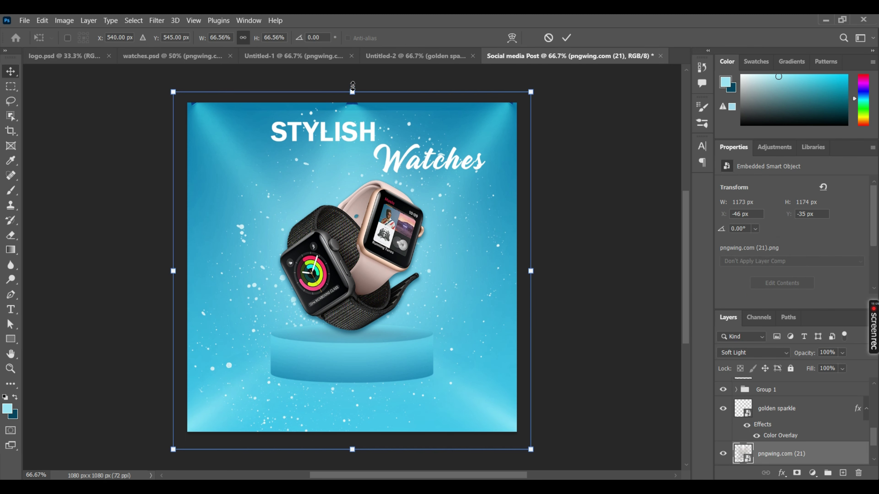
pyautogui.click(570, 36)
pyautogui.click(462, 122)
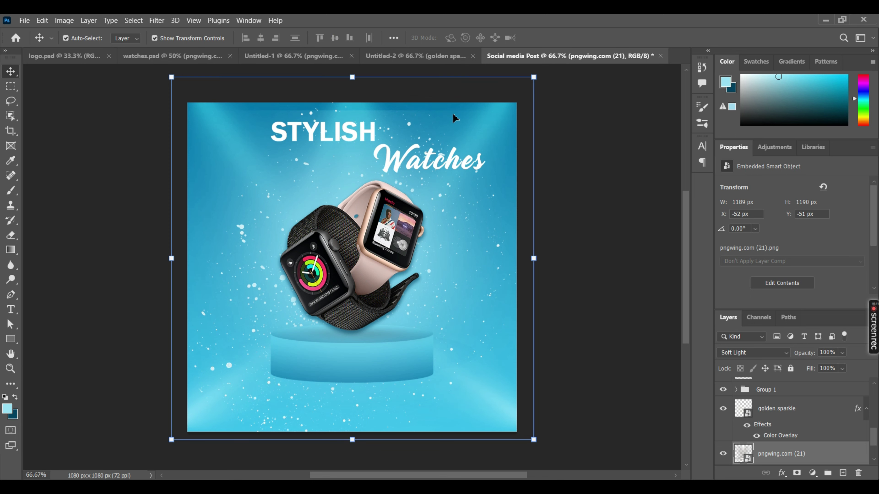
pyautogui.click(633, 199)
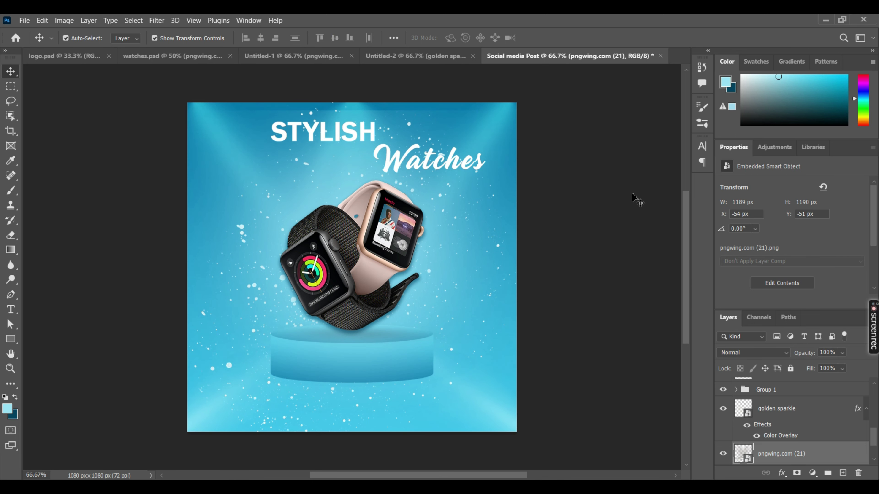
pyautogui.click(805, 465)
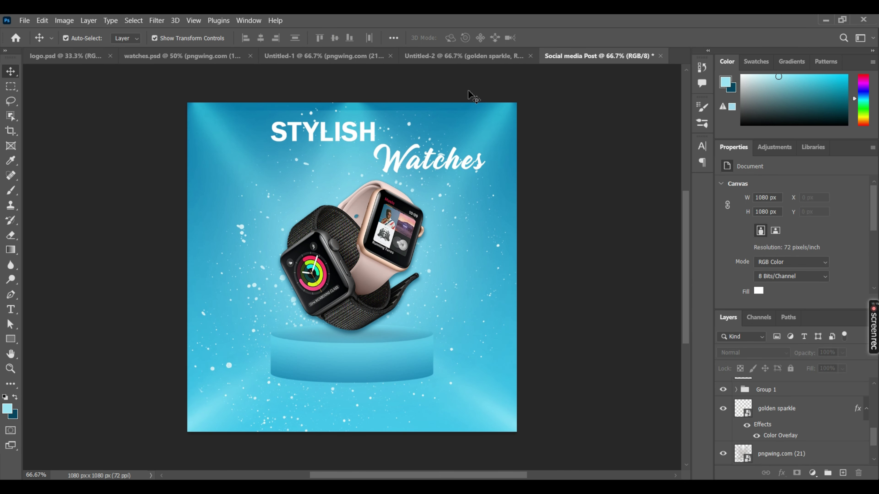
pyautogui.click(457, 119)
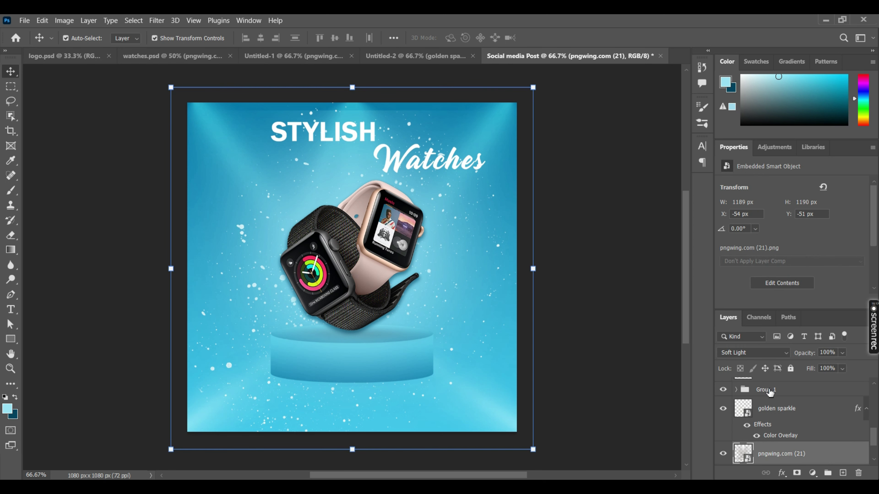
# - Nudge the full-canvas Layer 4 up to about Y -3 px
pyautogui.scroll(2, 777, 403)
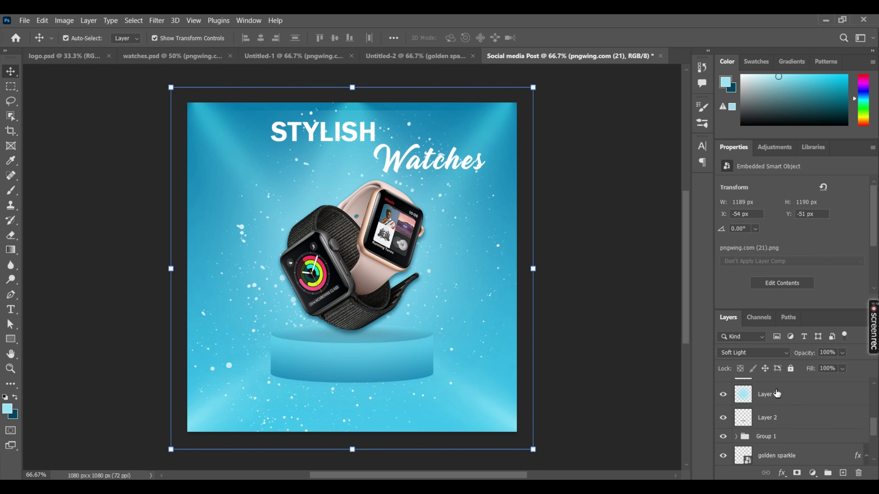
pyautogui.scroll(2, 777, 394)
pyautogui.click(775, 419)
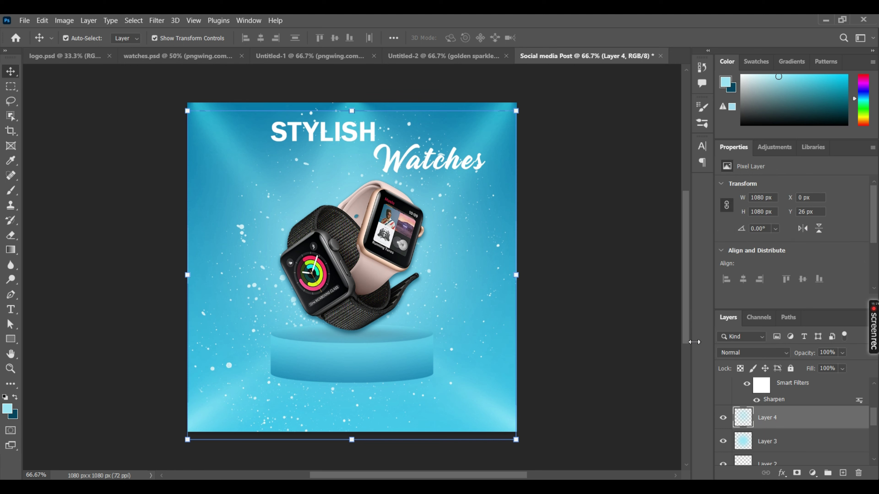
pyautogui.press('Up')
pyautogui.press('Up')
pyautogui.press('Up')
pyautogui.press('Up')
pyautogui.press('Up')
pyautogui.press('Up')
pyautogui.press('Up')
pyautogui.press('Up')
pyautogui.press('Up')
pyautogui.press('Up')
pyautogui.press('Up')
pyautogui.press('Up')
pyautogui.press('Up')
pyautogui.press('Up')
pyautogui.press('Up')
pyautogui.press('Up')
pyautogui.press('Up')
pyautogui.press('Up')
pyautogui.press('Up')
pyautogui.press('Up')
pyautogui.press('Up')
pyautogui.press('Up')
pyautogui.press('Up')
pyautogui.press('Up')
# - Move Watches left and up, then scale STYLISH up to about 119%
pyautogui.click(600, 250)
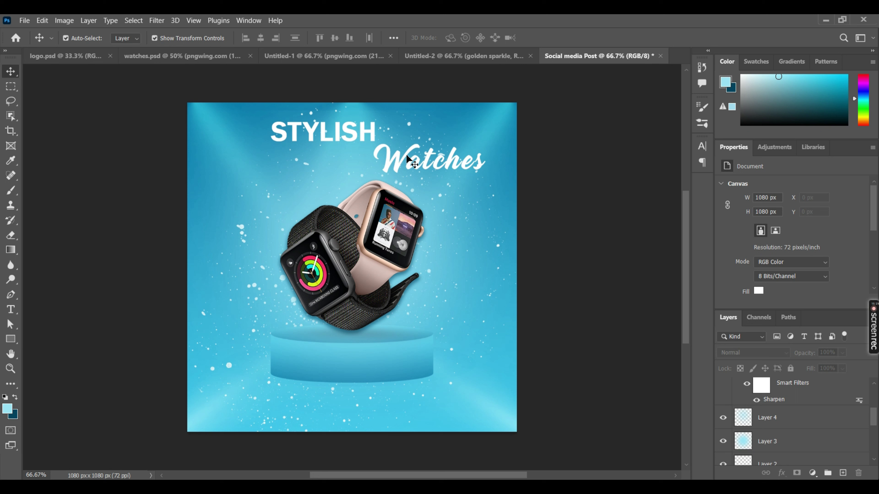
pyautogui.moveTo(409, 161); pyautogui.dragTo(392, 158)
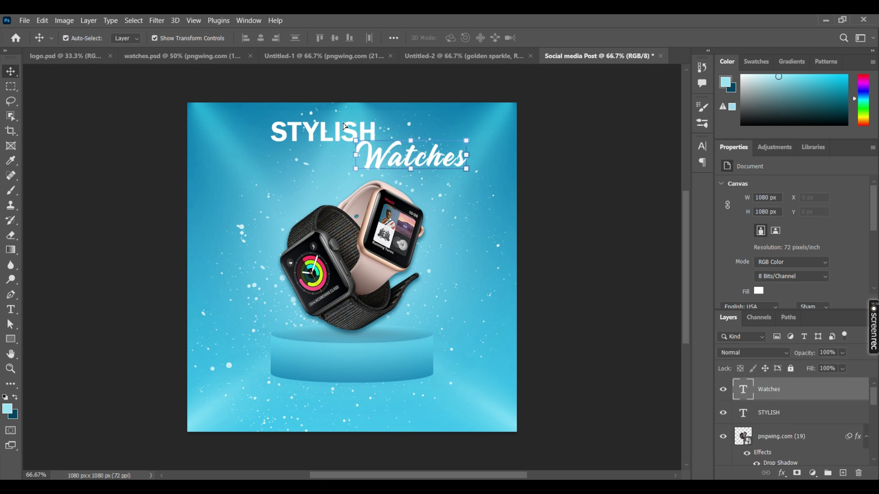
pyautogui.moveTo(351, 124); pyautogui.dragTo(380, 126)
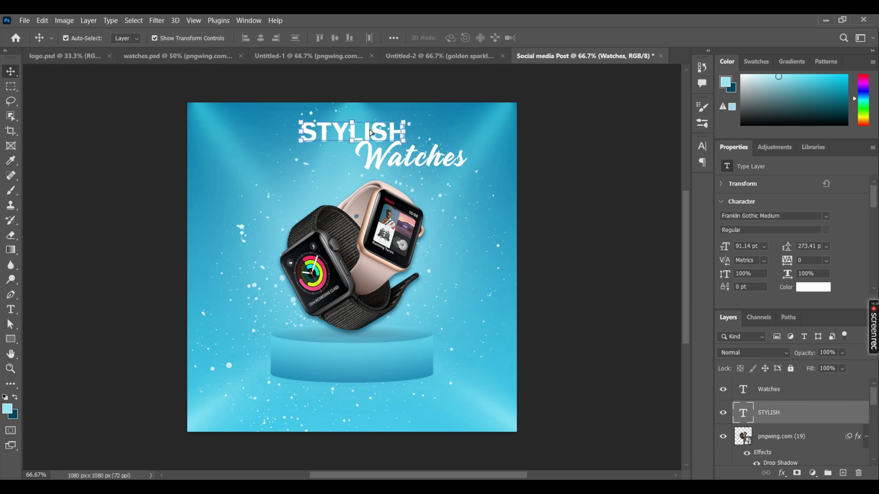
pyautogui.moveTo(300, 132); pyautogui.dragTo(281, 133)
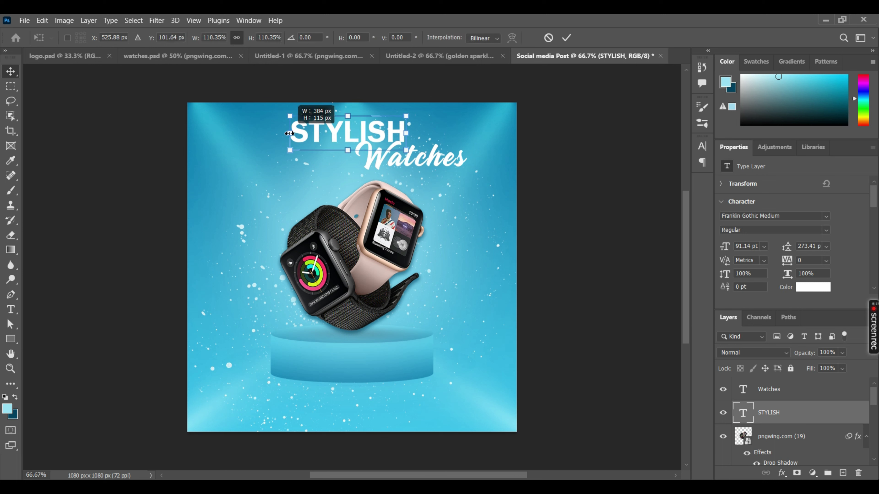
pyautogui.click(566, 38)
# - Fine-tune the headline: STYLISH slightly left, Watches down 18 px, STYLISH down 10 px
pyautogui.moveTo(392, 134); pyautogui.dragTo(388, 132)
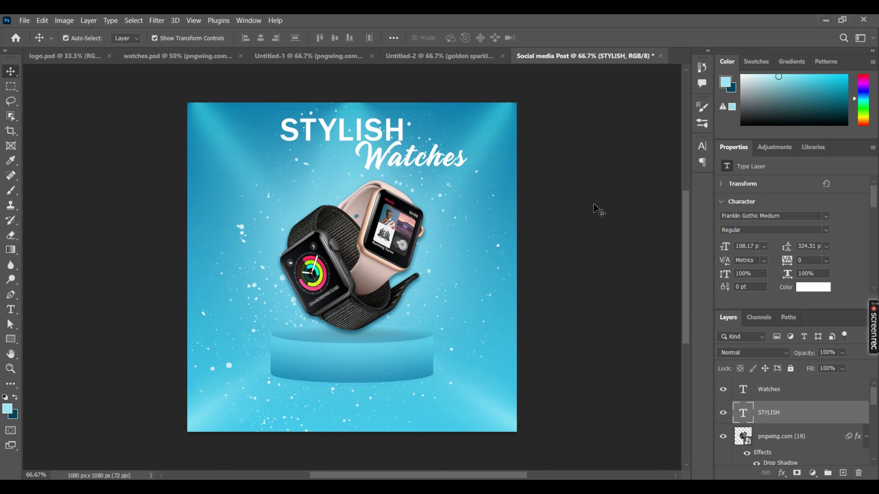
pyautogui.moveTo(410, 165); pyautogui.dragTo(410, 167)
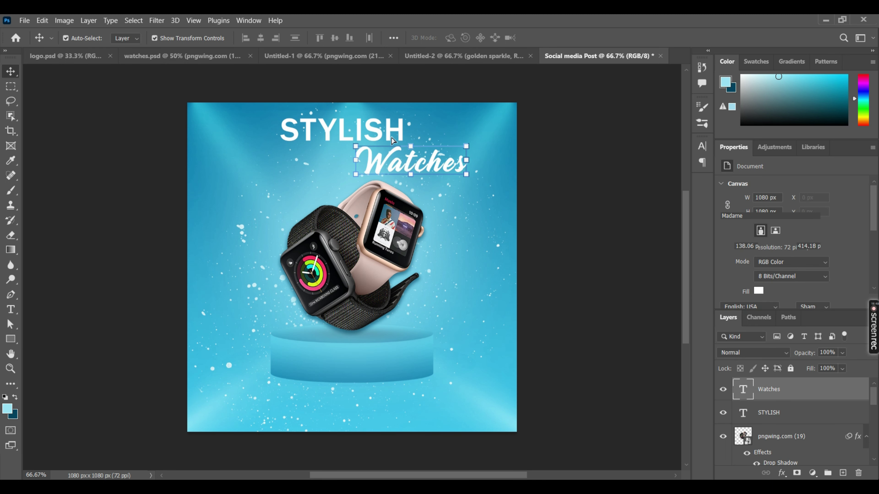
pyautogui.moveTo(388, 131); pyautogui.dragTo(389, 134)
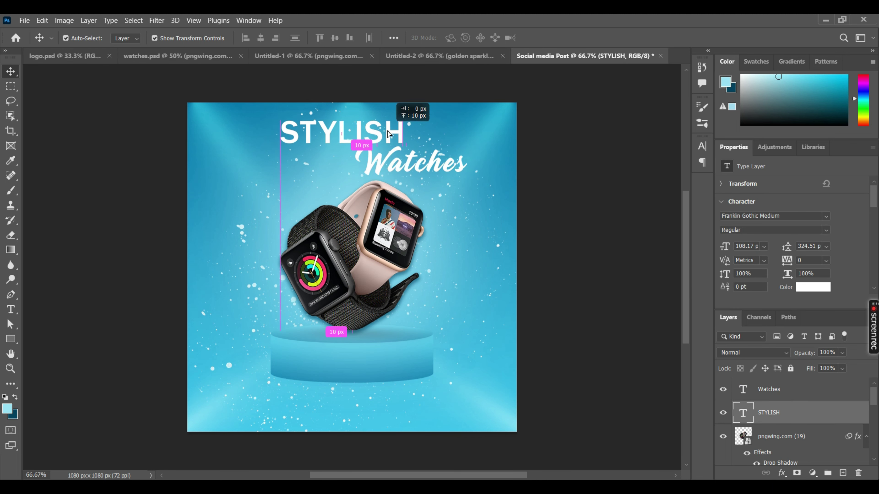
pyautogui.click(581, 147)
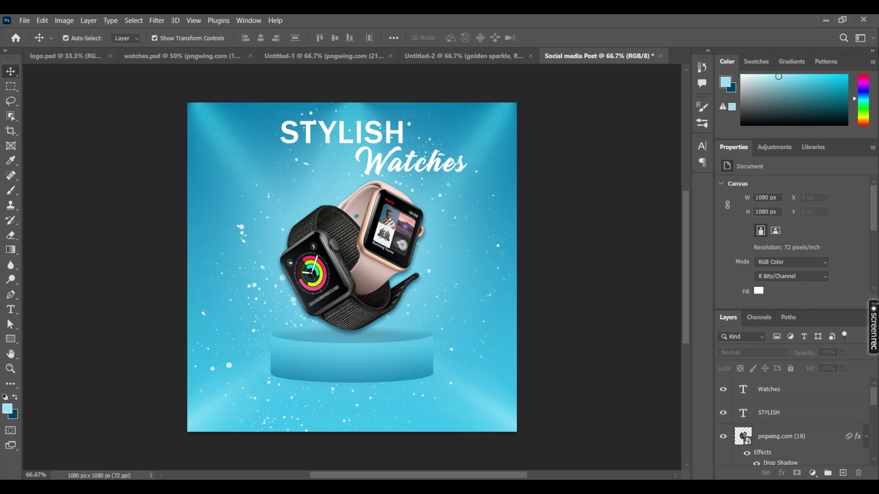
# - Draw a white 315 × 70 px rectangle below the podium
pyautogui.click(10, 339)
pyautogui.click(59, 336)
pyautogui.moveTo(307, 393)
pyautogui.mouseDown()
pyautogui.moveTo(407, 413)
pyautogui.moveTo(374, 401)
pyautogui.mouseUp()
pyautogui.press('v')
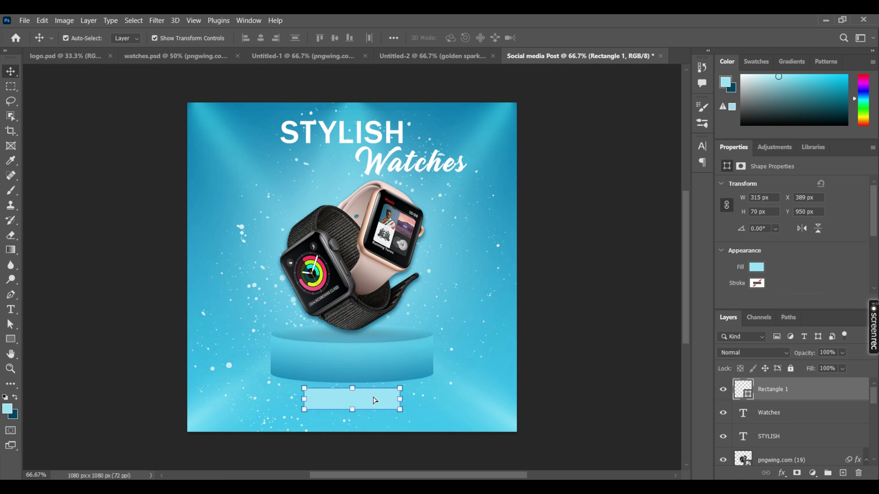
pyautogui.click(759, 268)
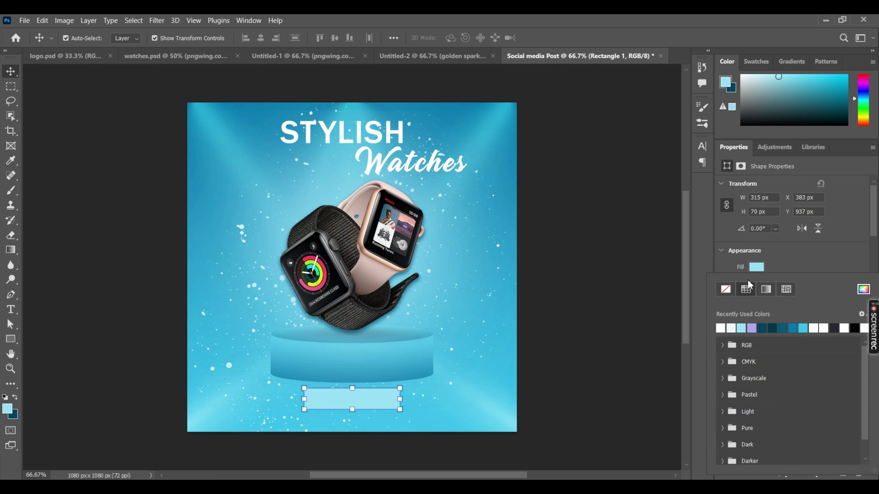
pyautogui.click(723, 329)
pyautogui.click(593, 295)
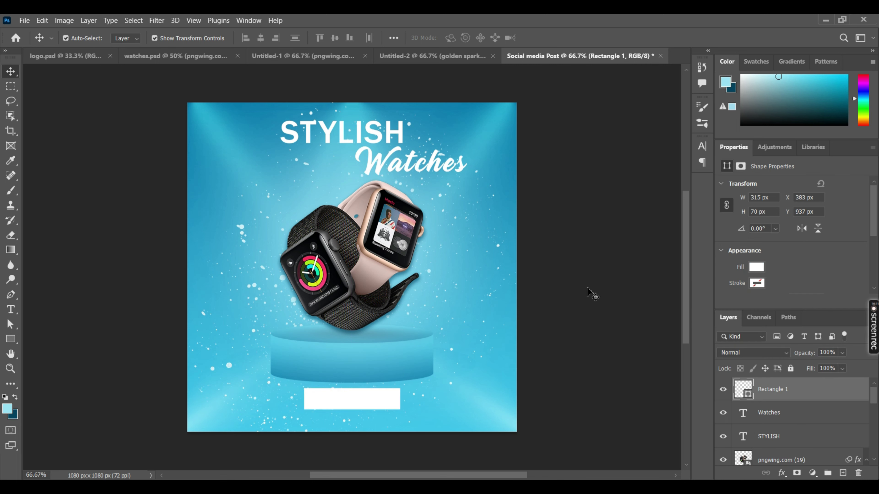
# - Round the rectangle's corners to 11 px and fit the canvas in view
pyautogui.click(346, 399)
pyautogui.scroll(2, 345, 399)
pyautogui.scroll(3, 346, 399)
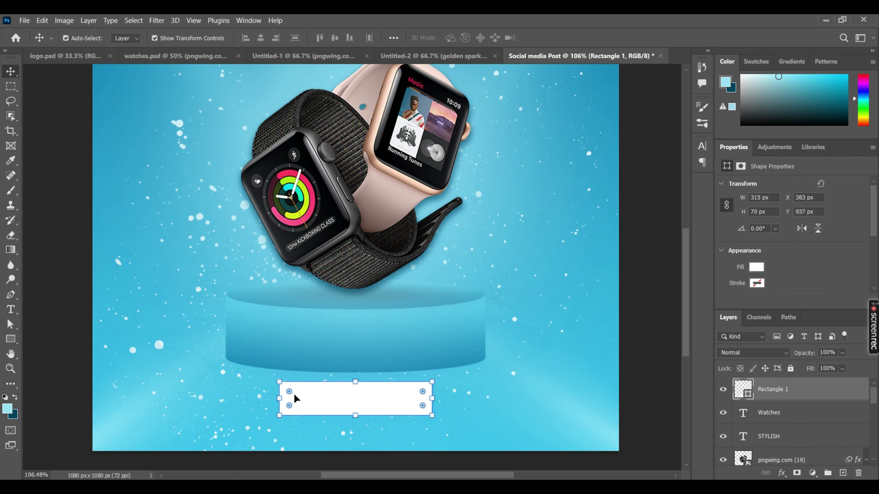
pyautogui.moveTo(290, 392); pyautogui.dragTo(286, 383)
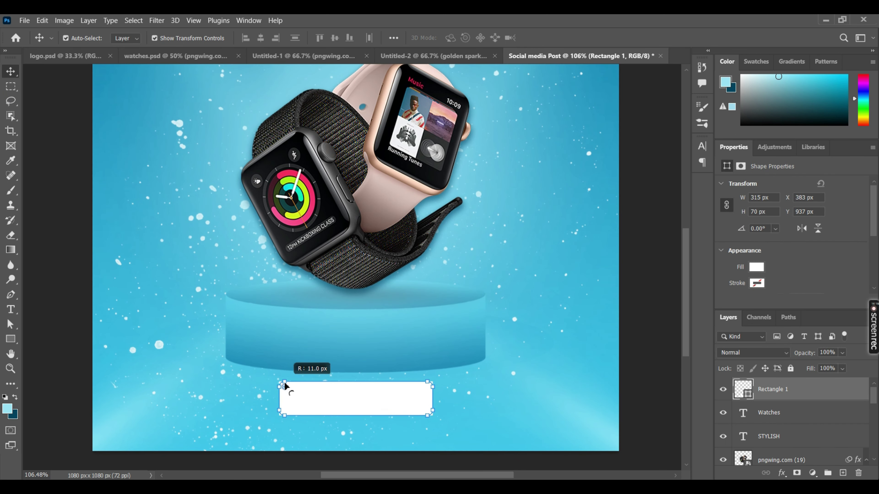
pyautogui.moveTo(284, 383); pyautogui.dragTo(285, 383)
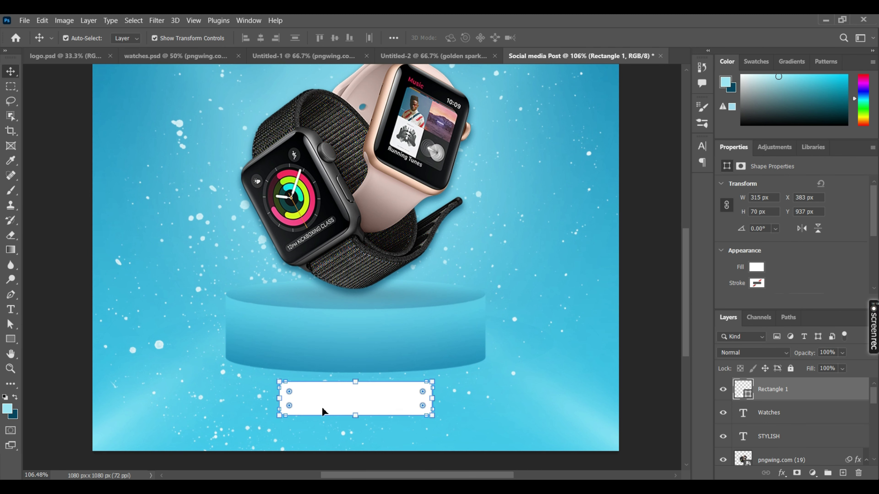
pyautogui.hotkey('ctrl', '0')
pyautogui.click(617, 329)
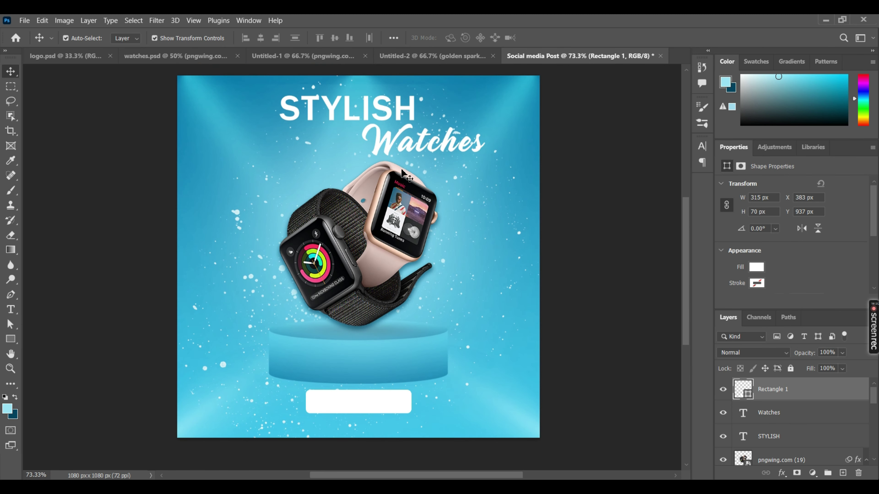
pyautogui.click(383, 116)
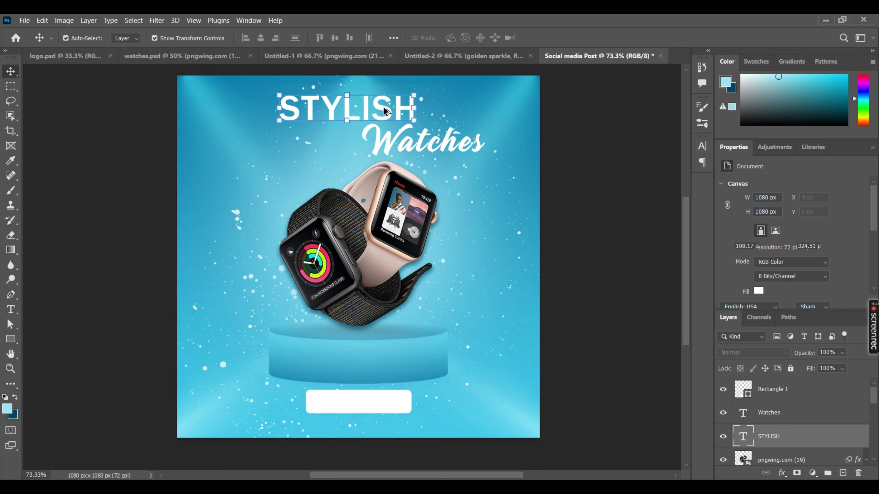
# - Duplicate STYLISH onto the button as 'BUYNOW', shrink it to about 62%, above the rectangle layer
pyautogui.moveTo(386, 110); pyautogui.dragTo(399, 382)
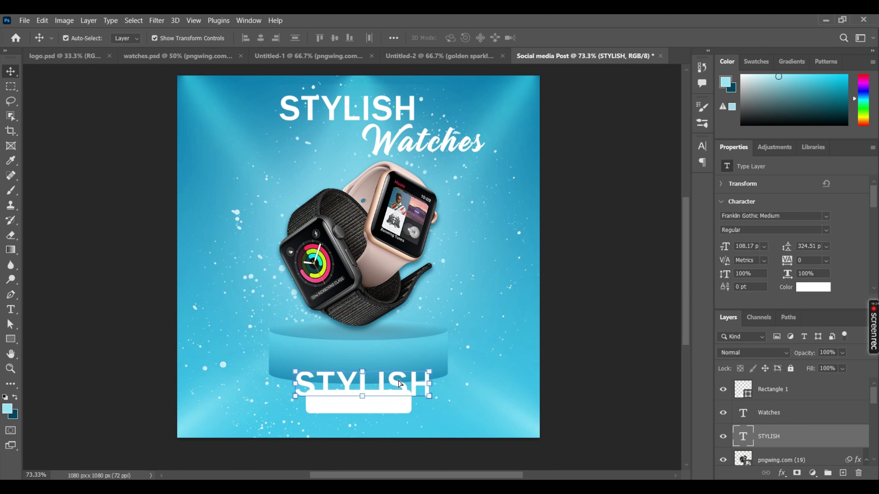
pyautogui.doubleClick(397, 378)
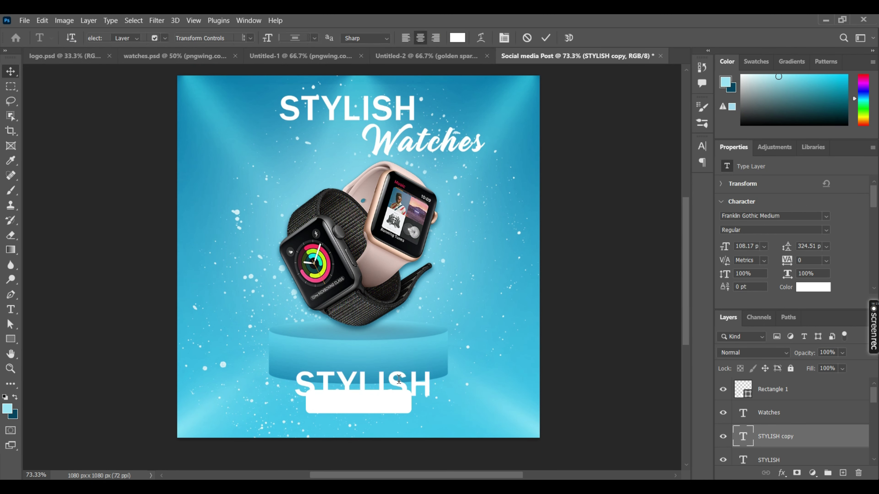
pyautogui.write('BUYNO')
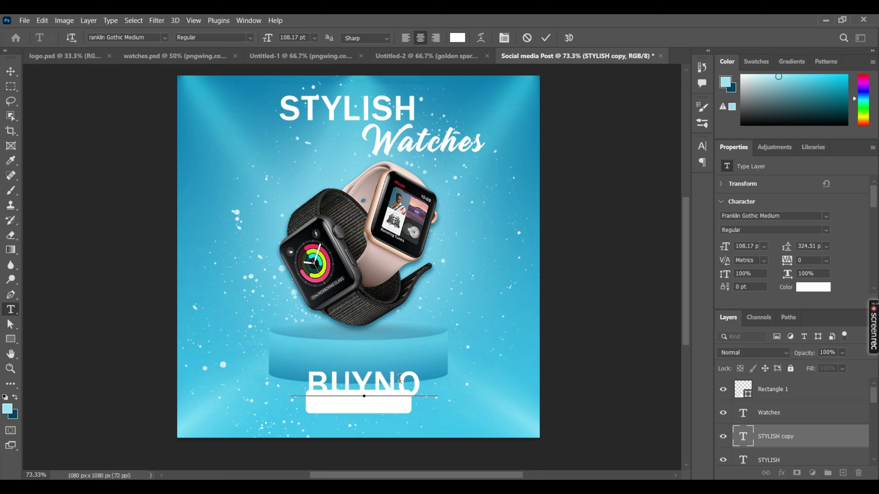
pyautogui.write('W')
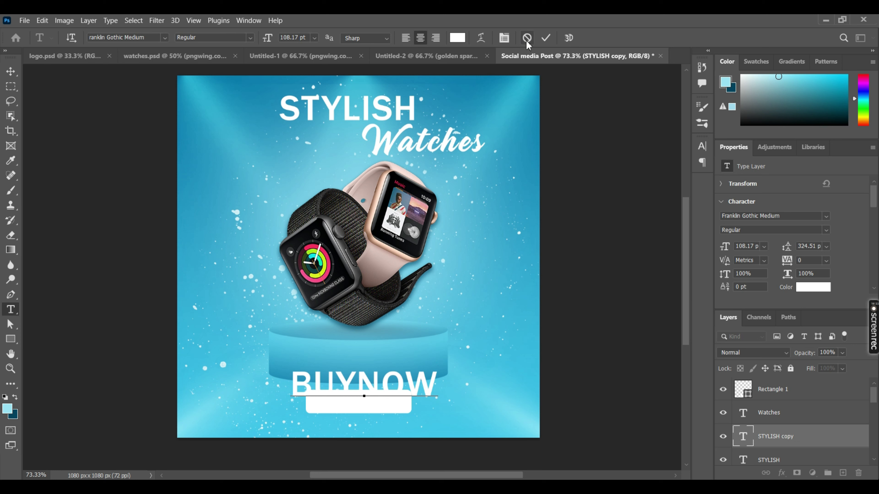
pyautogui.click(546, 37)
pyautogui.moveTo(444, 388)
pyautogui.mouseDown()
pyautogui.moveTo(381, 387)
pyautogui.moveTo(388, 396)
pyautogui.mouseUp()
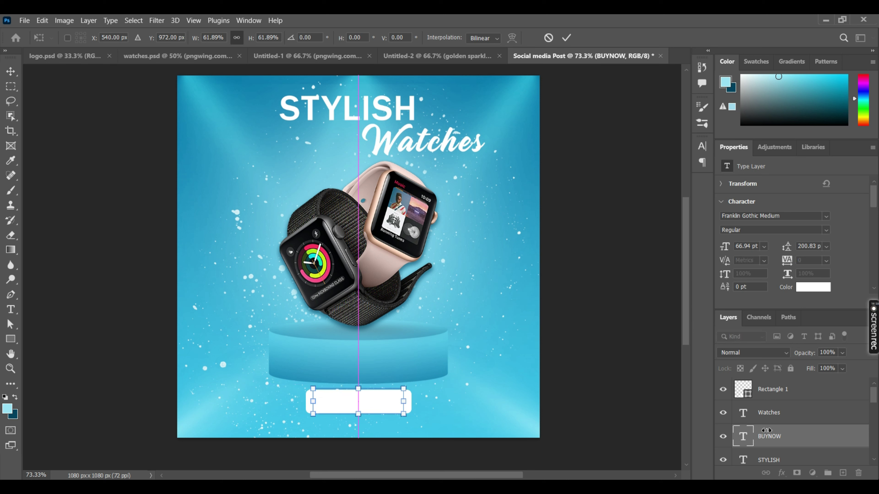
pyautogui.moveTo(766, 430); pyautogui.dragTo(767, 381)
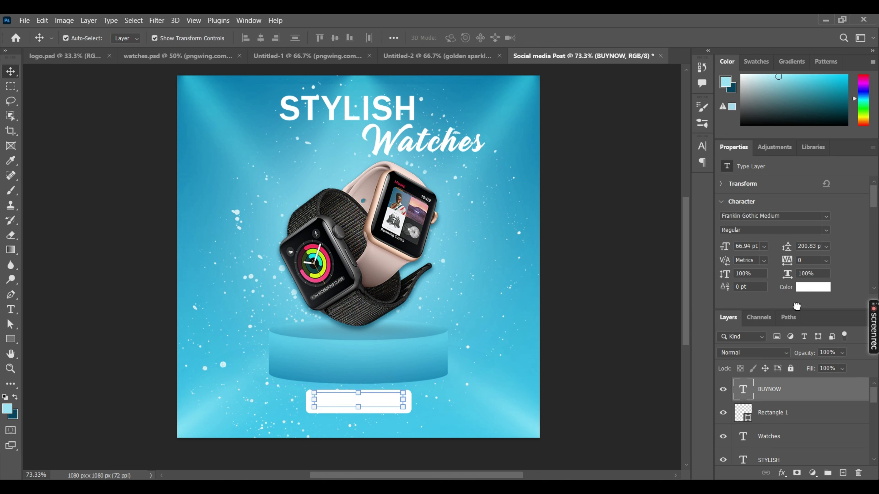
# - Colour BUYNOW light blue #4ac8ea sampled from the background
pyautogui.click(813, 287)
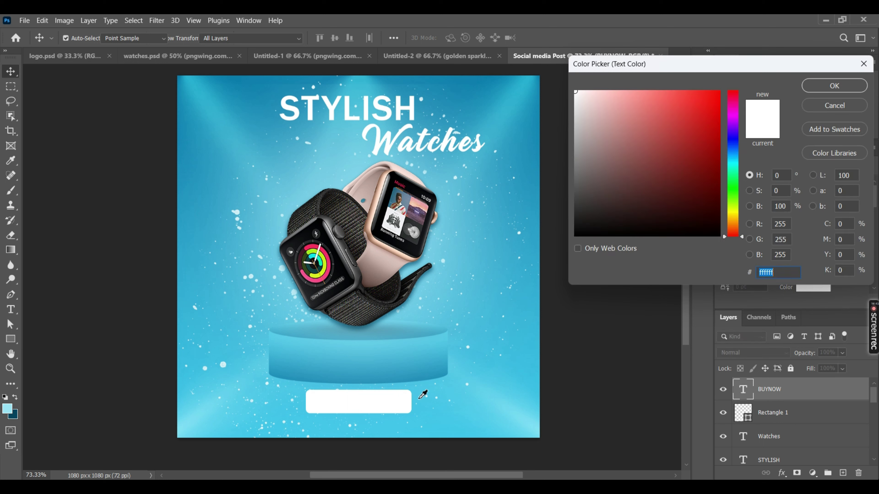
pyautogui.click(433, 399)
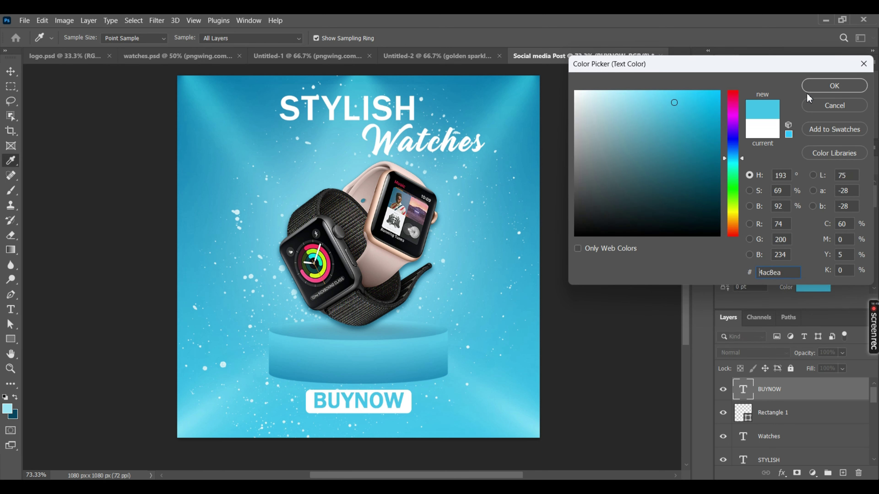
pyautogui.click(834, 86)
pyautogui.moveTo(376, 403); pyautogui.dragTo(377, 404)
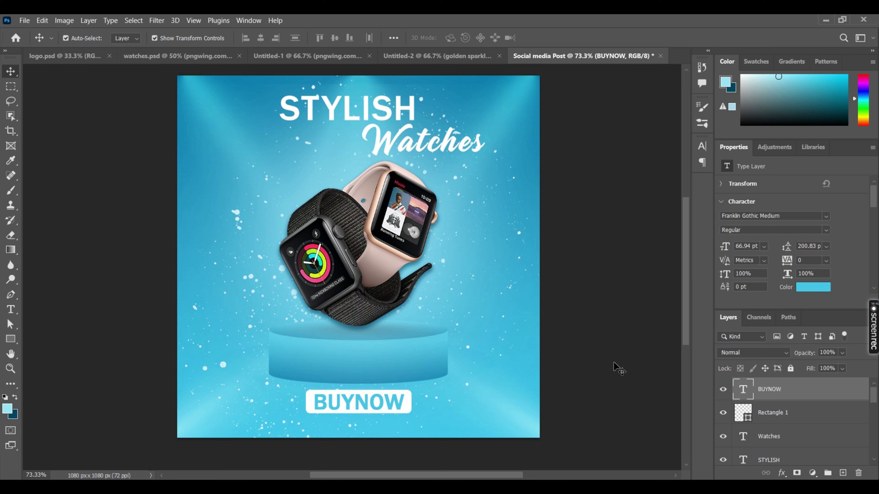
pyautogui.click(617, 289)
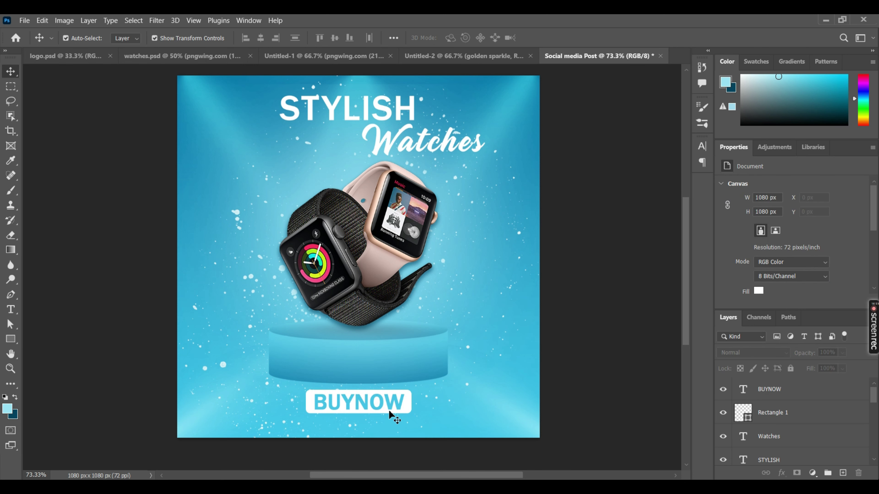
# - Scale BUYNOW to about 94% and centre it on the button
pyautogui.click(391, 394)
pyautogui.moveTo(405, 394); pyautogui.dragTo(384, 405)
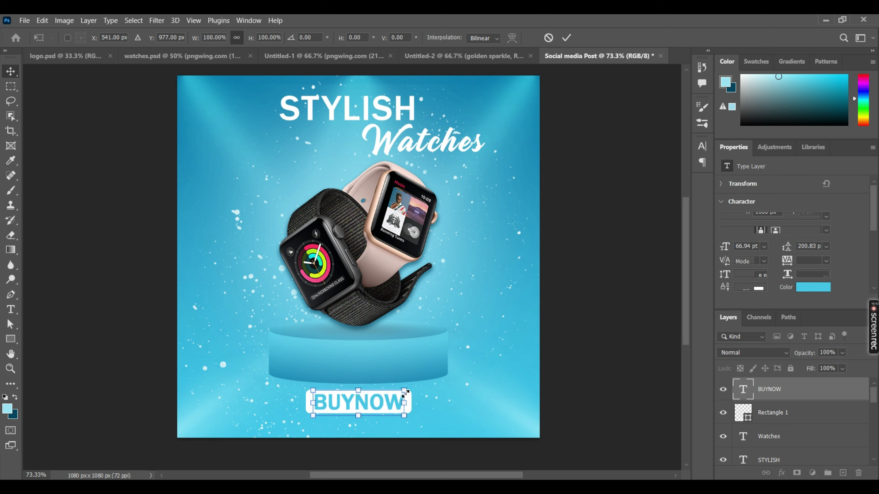
pyautogui.moveTo(385, 404); pyautogui.dragTo(386, 405)
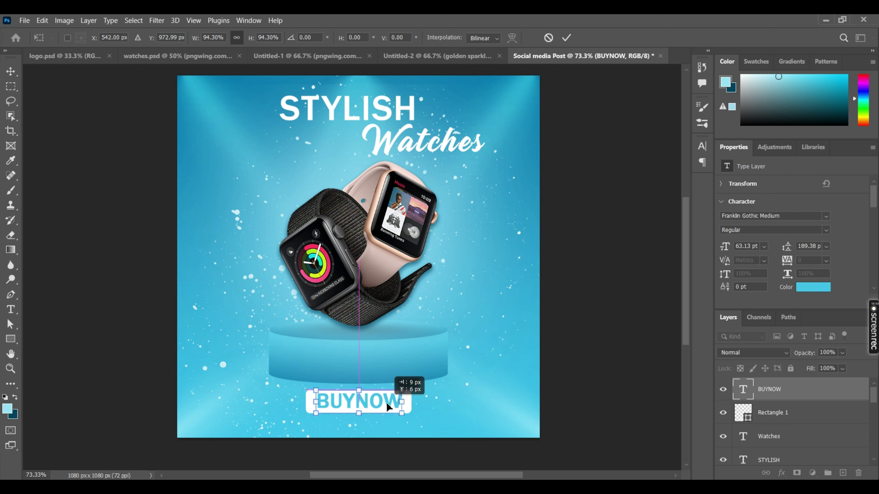
pyautogui.click(566, 37)
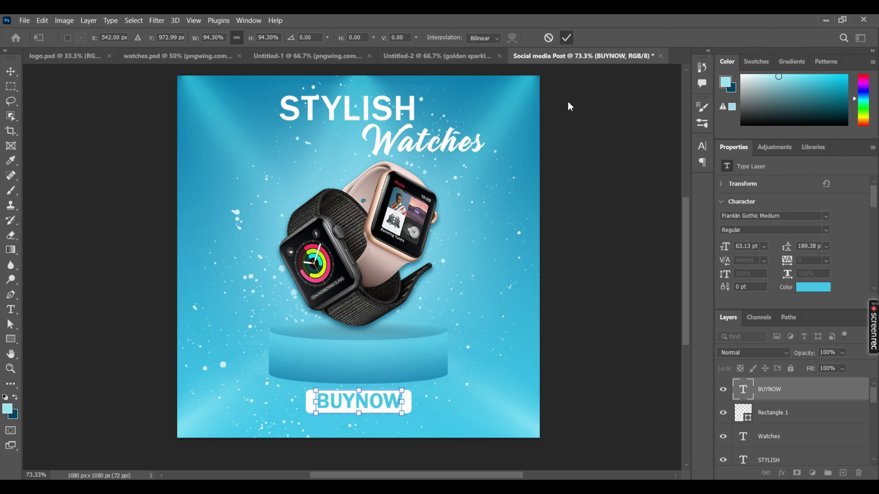
pyautogui.click(603, 268)
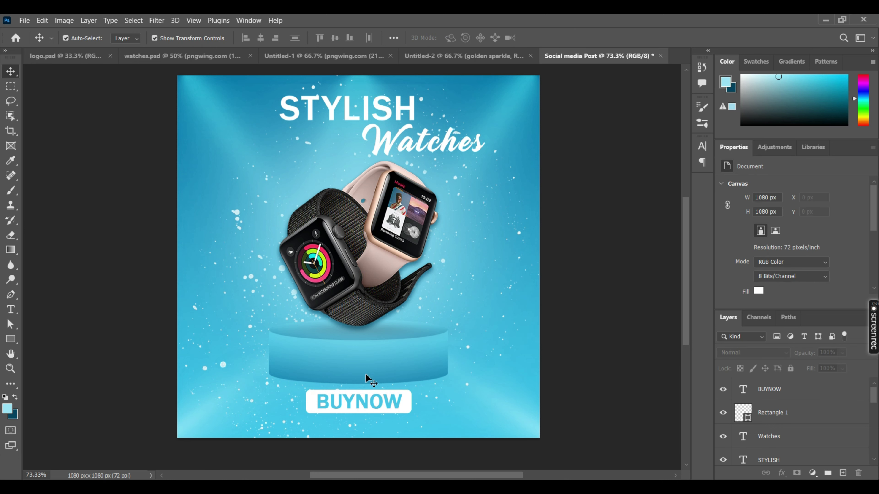
# - Compare the layout with the watches.psd reference design
pyautogui.click(203, 57)
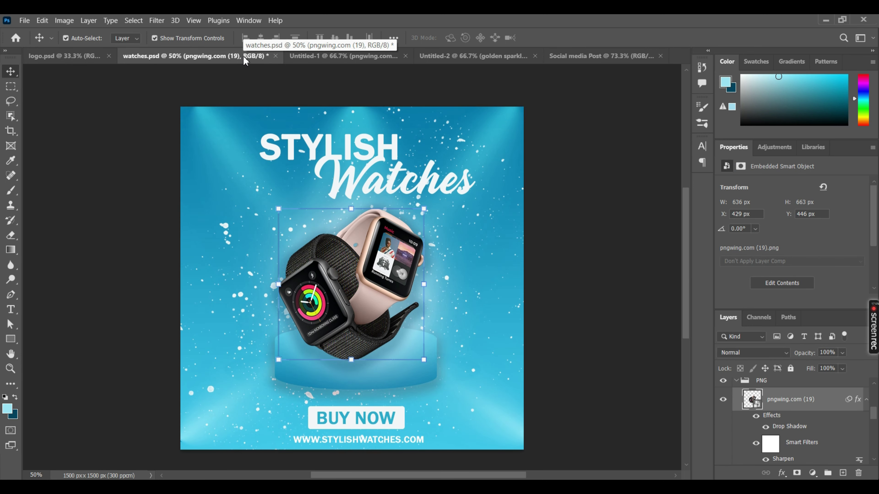
pyautogui.click(506, 126)
pyautogui.click(520, 111)
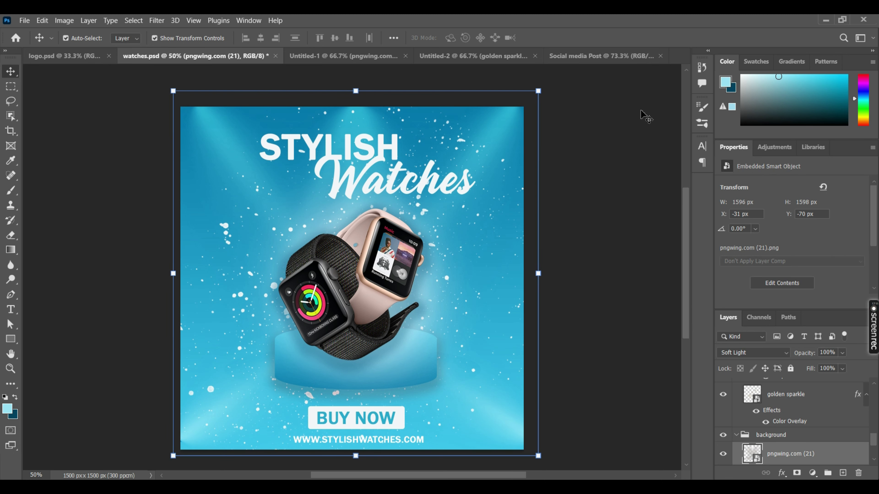
pyautogui.click(563, 58)
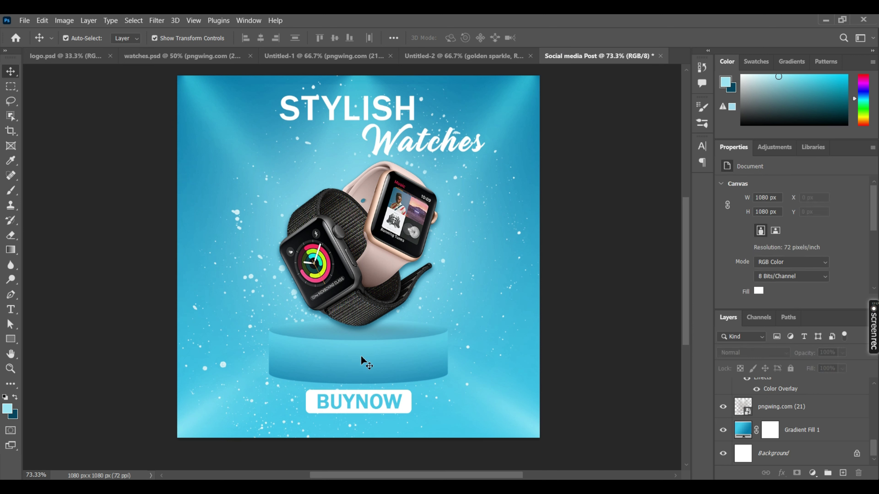
# - Scale the watches image to about 98% and centre it horizontally above the podium
pyautogui.click(364, 261)
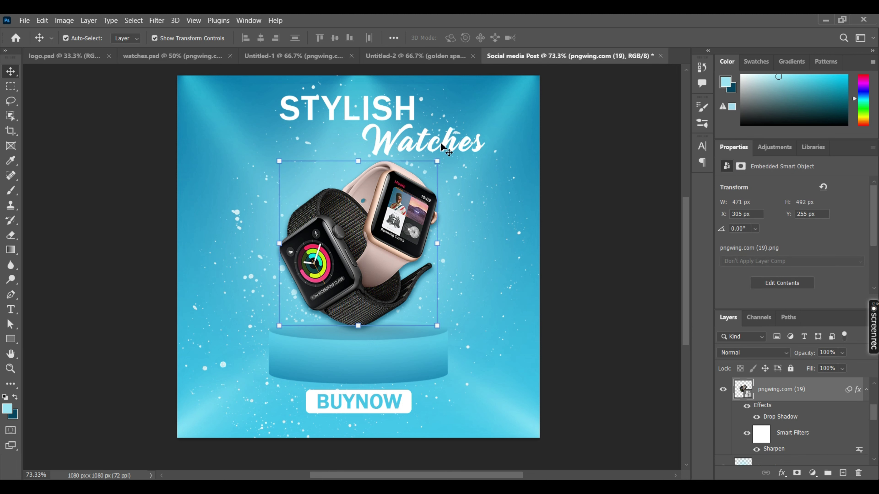
pyautogui.click(439, 161)
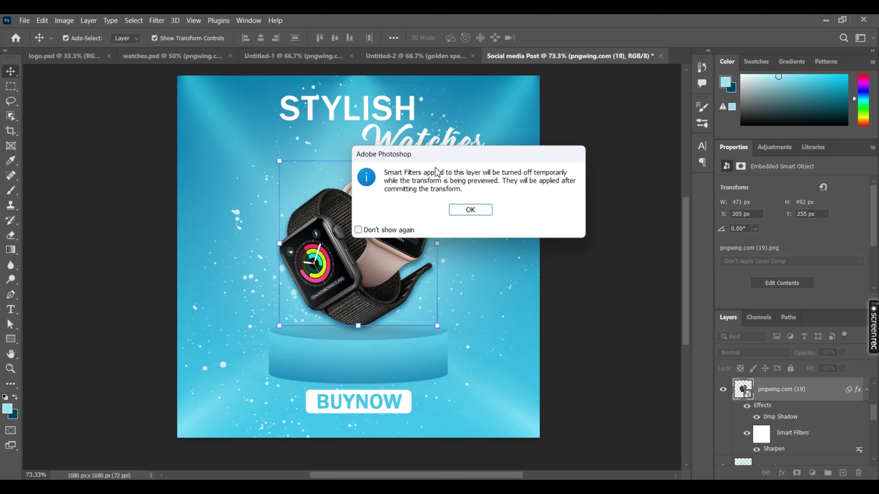
pyautogui.click(467, 208)
pyautogui.moveTo(437, 161)
pyautogui.mouseDown()
pyautogui.moveTo(451, 151)
pyautogui.moveTo(420, 181)
pyautogui.mouseUp()
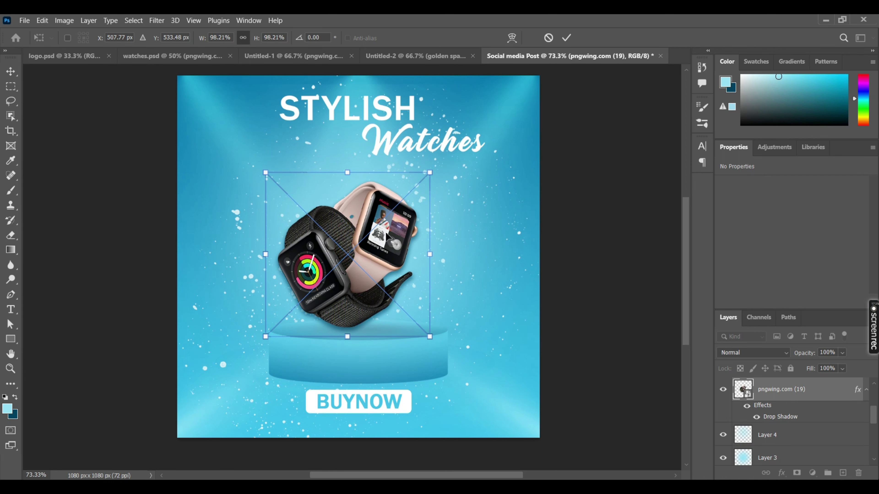
pyautogui.moveTo(385, 231); pyautogui.dragTo(393, 235)
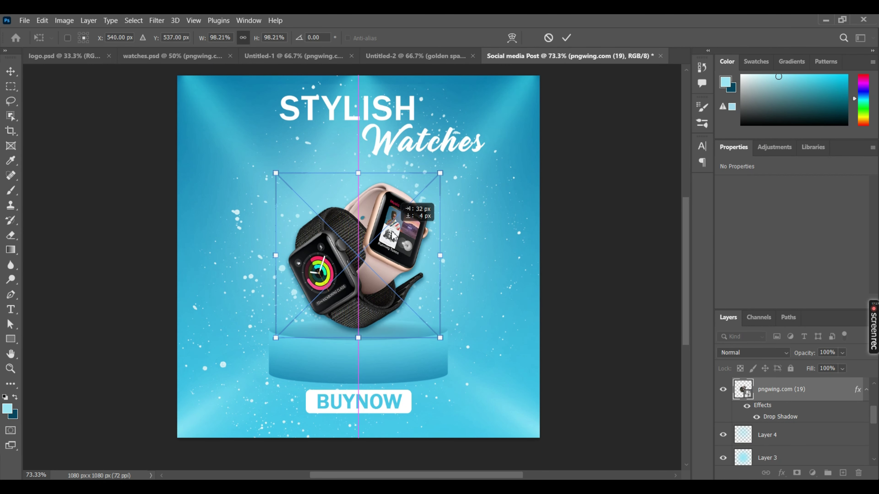
pyautogui.click(566, 37)
pyautogui.click(380, 256)
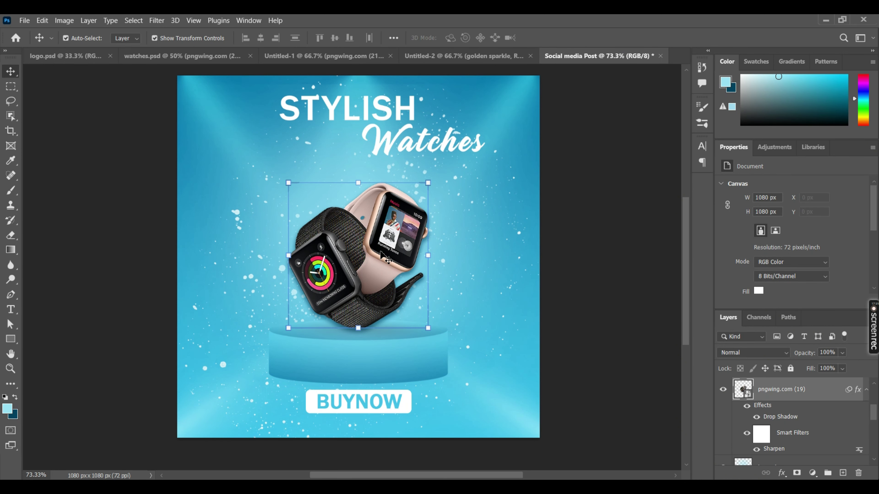
# - Lower STYLISH and Watches about 33 px and enlarge Watches to about 149 pt
pyautogui.click(384, 129)
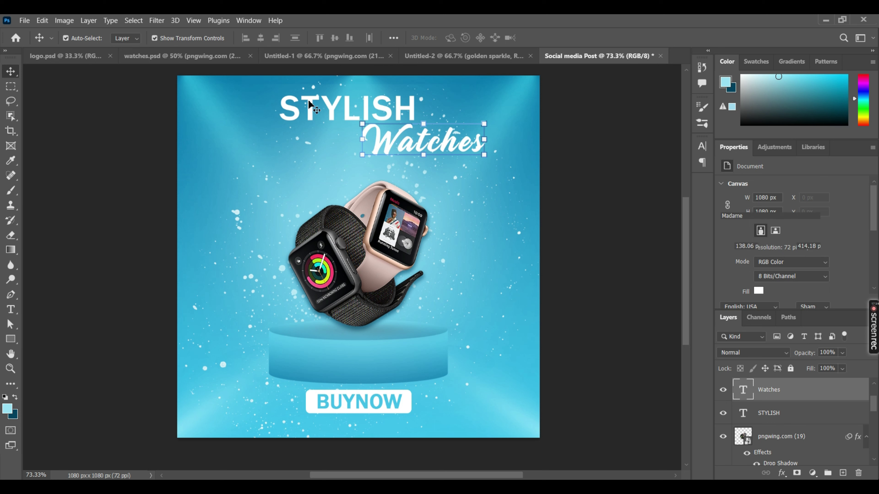
pyautogui.keyDown('shift'); pyautogui.click(347, 111); pyautogui.keyUp('shift')
pyautogui.moveTo(347, 112); pyautogui.dragTo(347, 123)
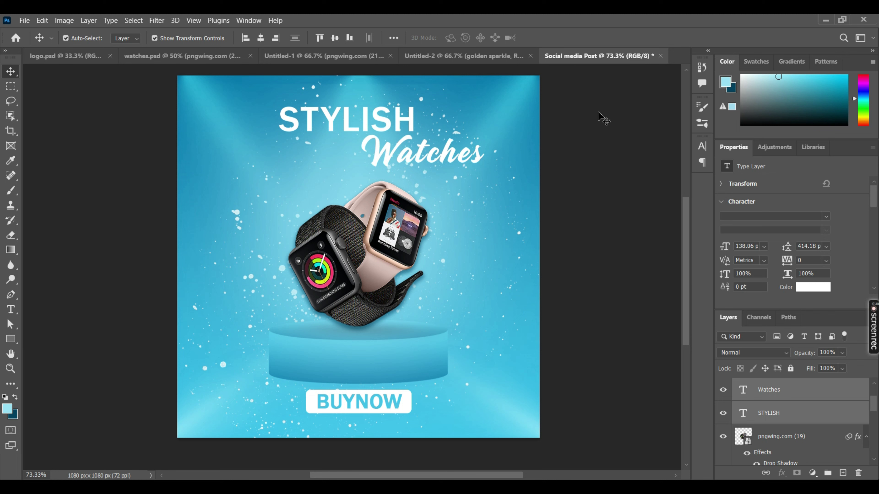
pyautogui.click(419, 153)
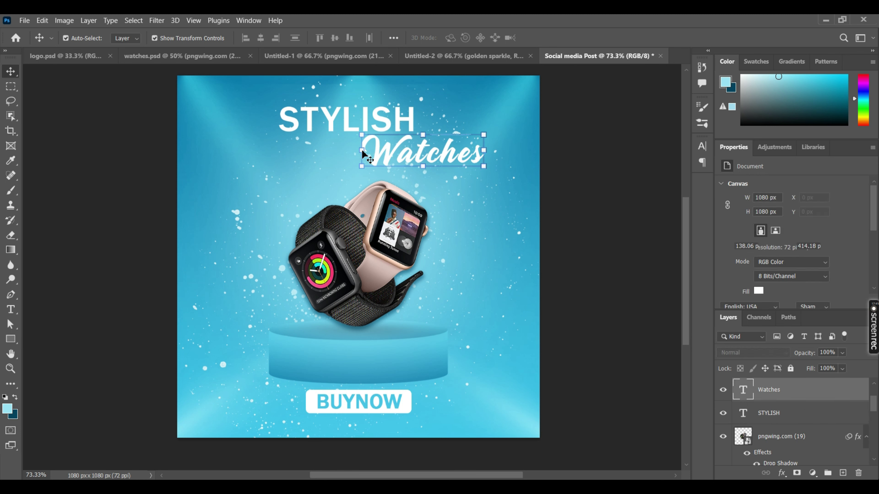
pyautogui.moveTo(360, 152); pyautogui.dragTo(351, 152)
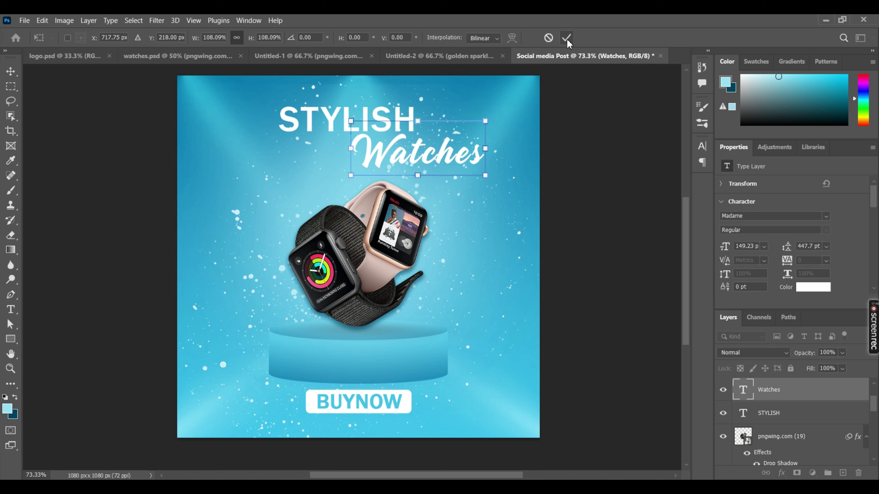
pyautogui.click(386, 358)
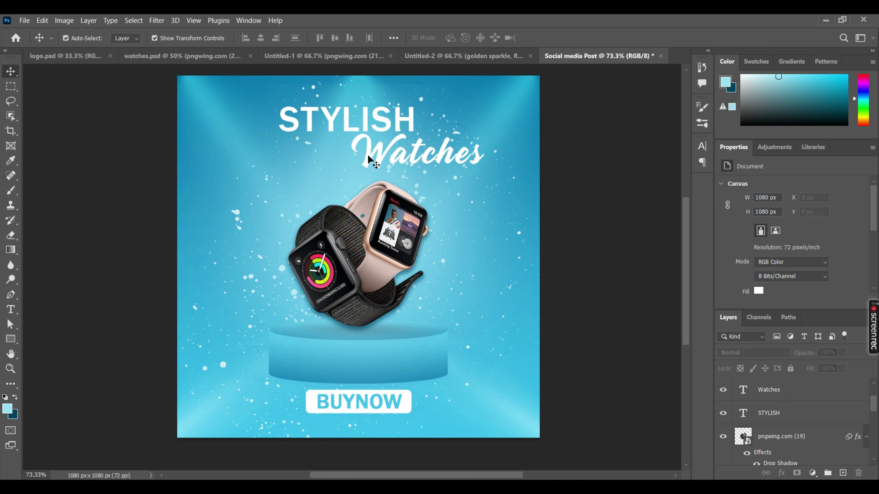
pyautogui.click(364, 124)
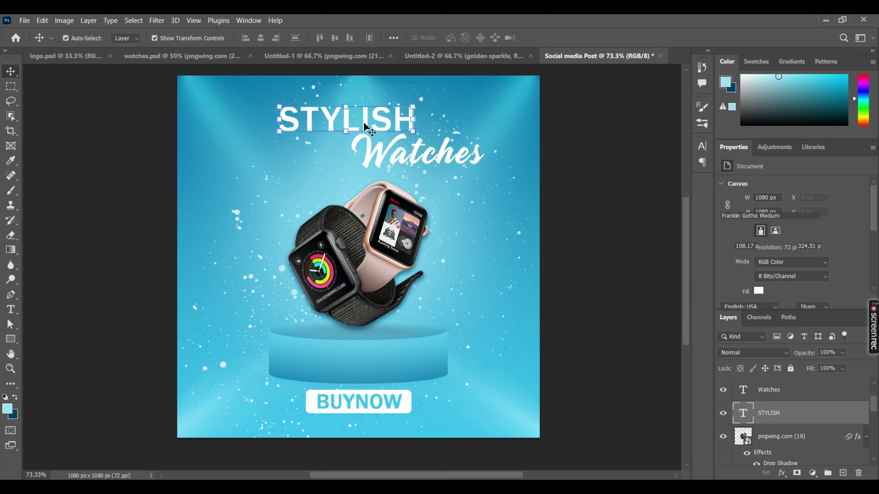
pyautogui.moveTo(363, 124); pyautogui.dragTo(369, 427)
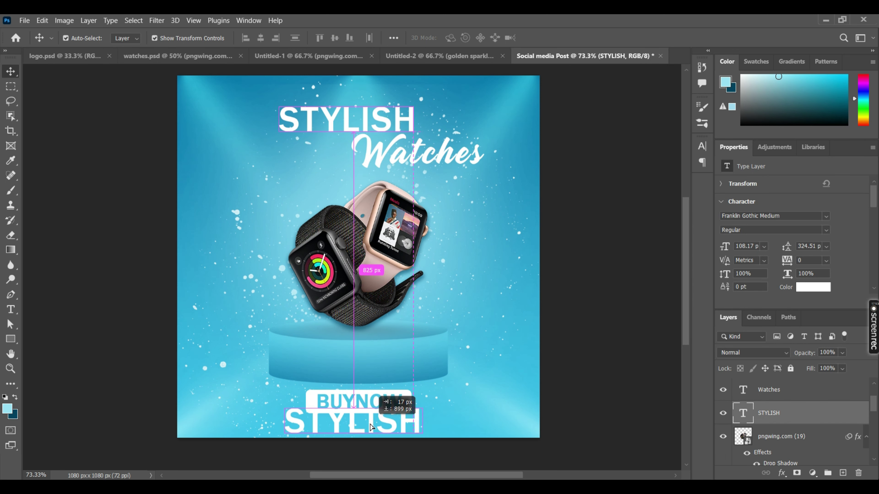
pyautogui.doubleClick(372, 420)
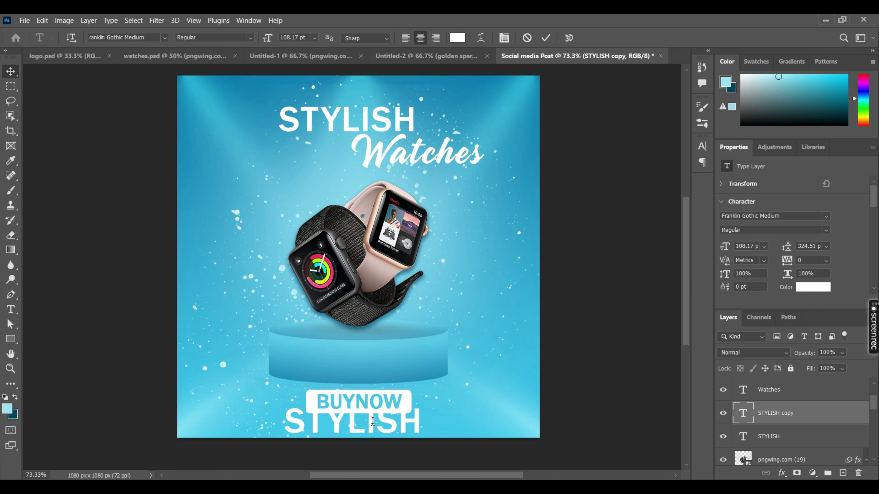
pyautogui.write('WW')
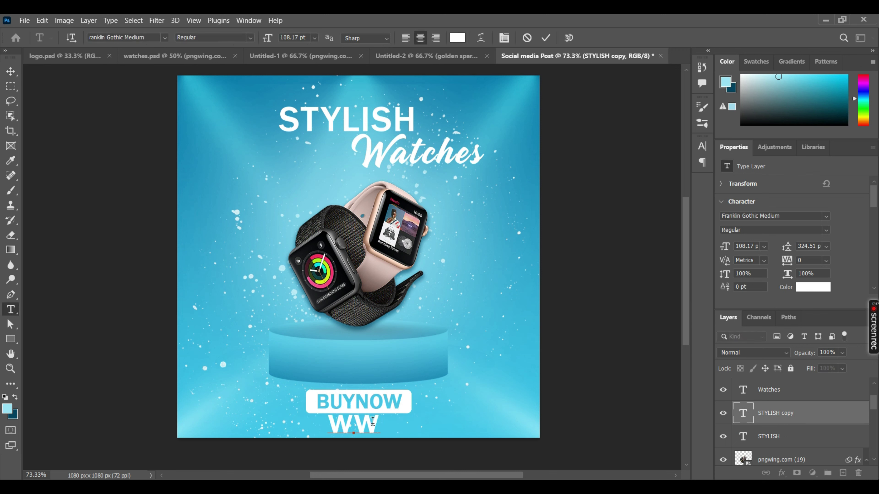
pyautogui.write('W')
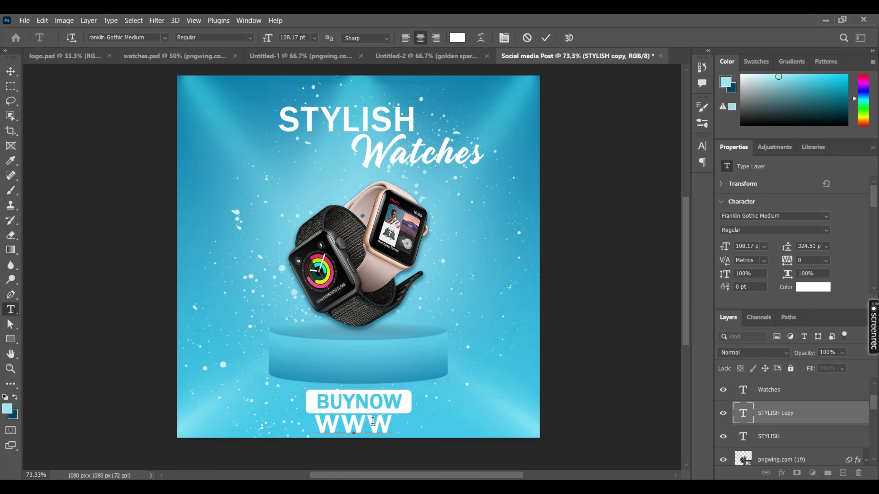
pyautogui.write('.')
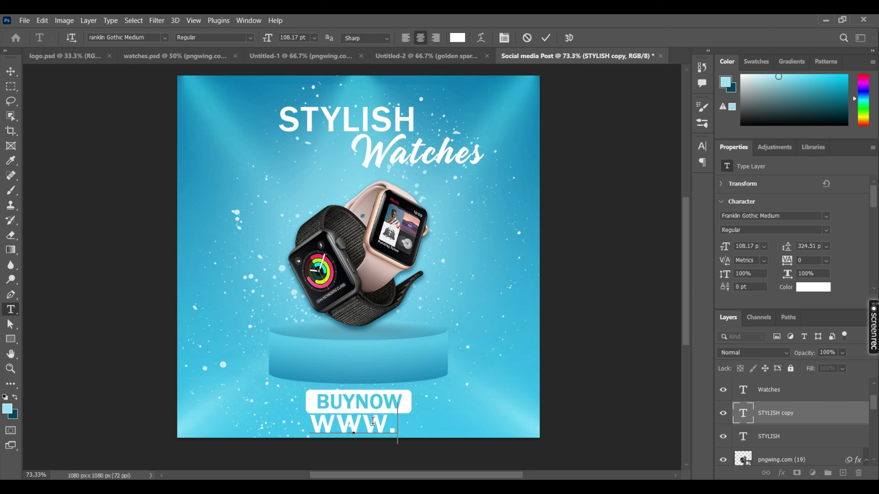
pyautogui.write('stylish')
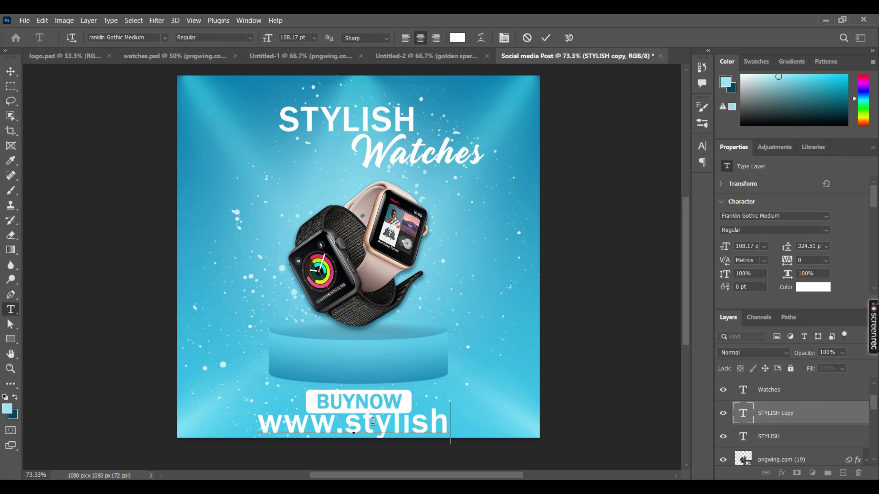
pyautogui.write('watches.com')
pyautogui.press('ctrl')
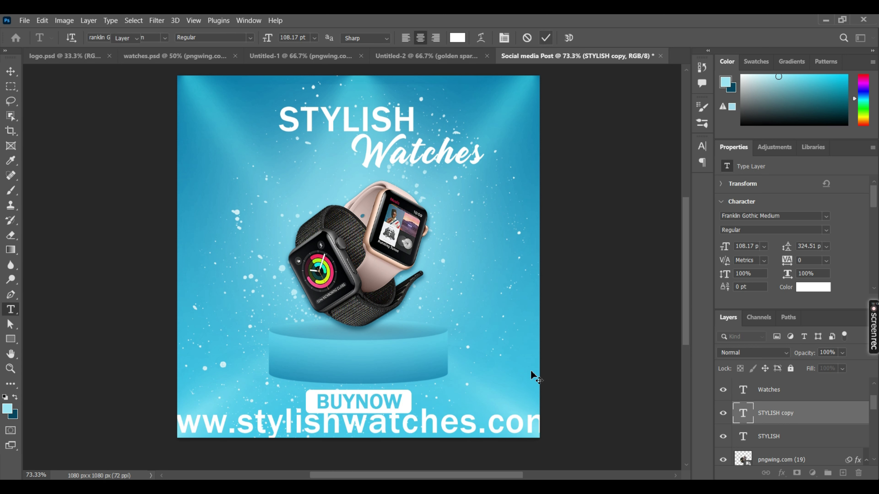
pyautogui.moveTo(554, 423)
pyautogui.mouseDown()
pyautogui.moveTo(317, 420)
pyautogui.moveTo(419, 425)
pyautogui.mouseUp()
pyautogui.hotkey('shift', 'Right')
pyautogui.press('Down')
pyautogui.press('Down')
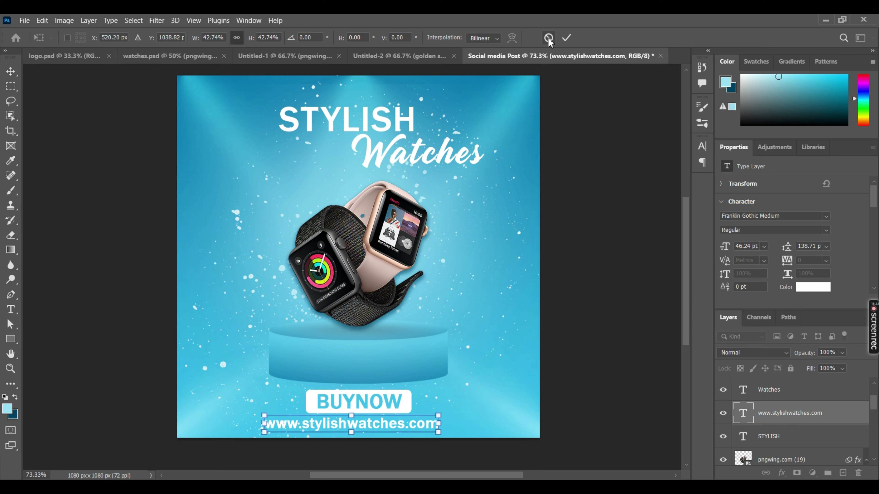
pyautogui.click(566, 38)
# - Set the URL text to Franklin Gothic Book and centre it under BUYNOW
pyautogui.click(826, 217)
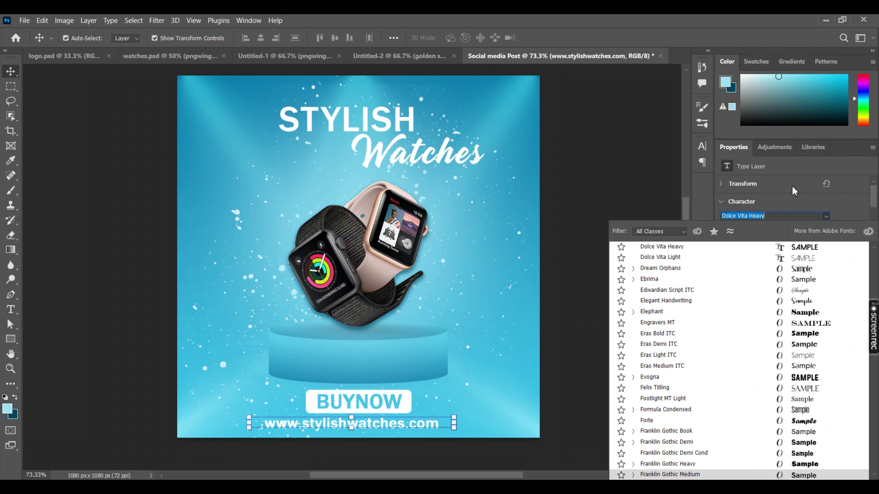
pyautogui.write('fr')
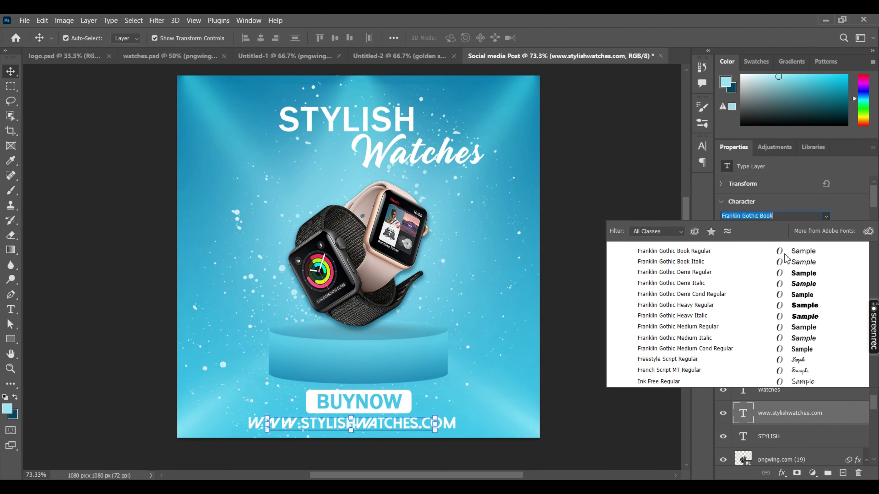
pyautogui.press('Return')
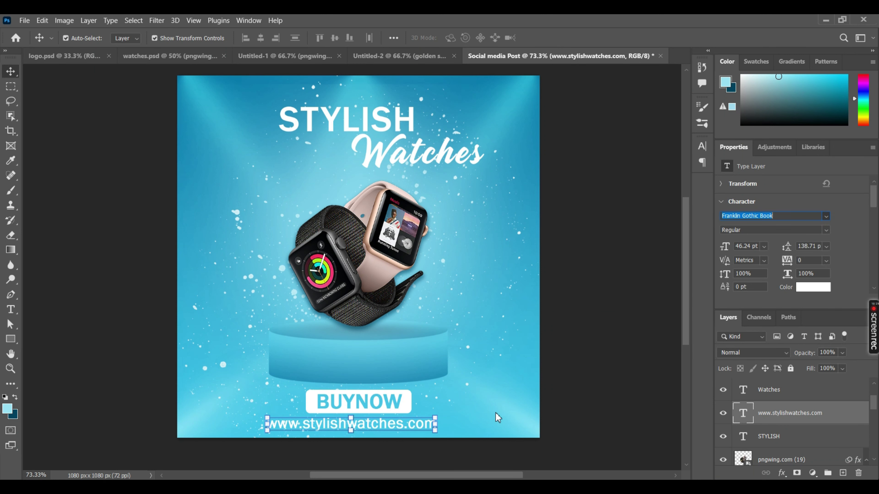
pyautogui.click(387, 431)
pyautogui.moveTo(396, 427); pyautogui.dragTo(404, 426)
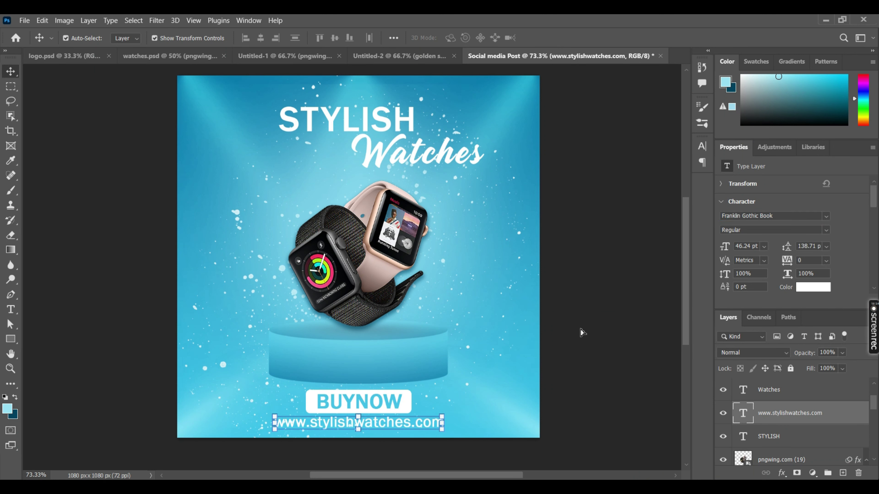
# - Check Layer 3, Layer 4 and Layer 2, then select Group 1 holding the podium
pyautogui.click(418, 353)
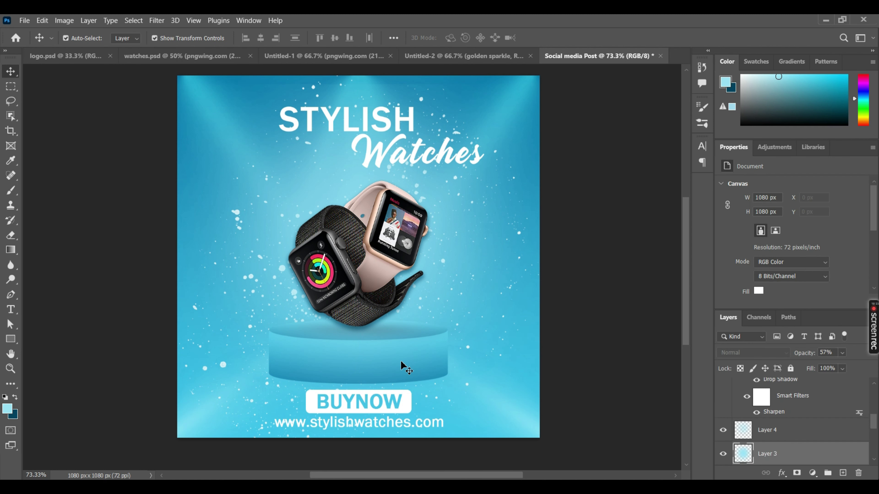
pyautogui.click(370, 343)
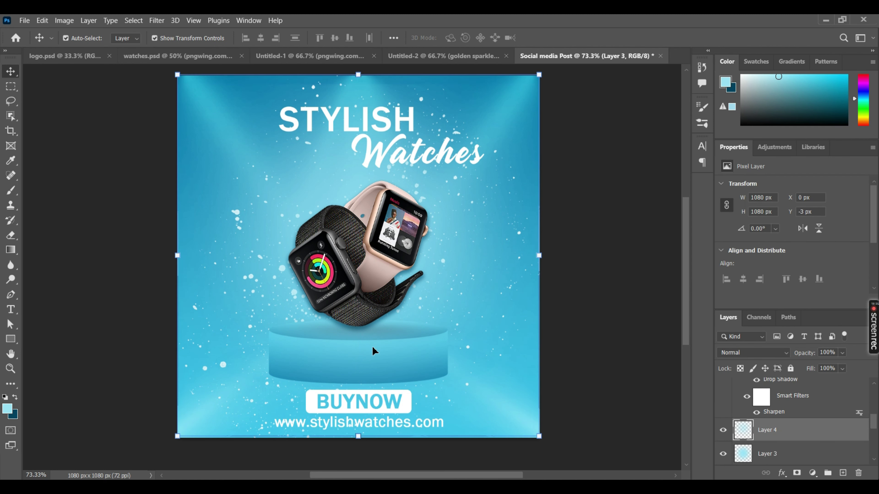
pyautogui.scroll(-5, 761, 425)
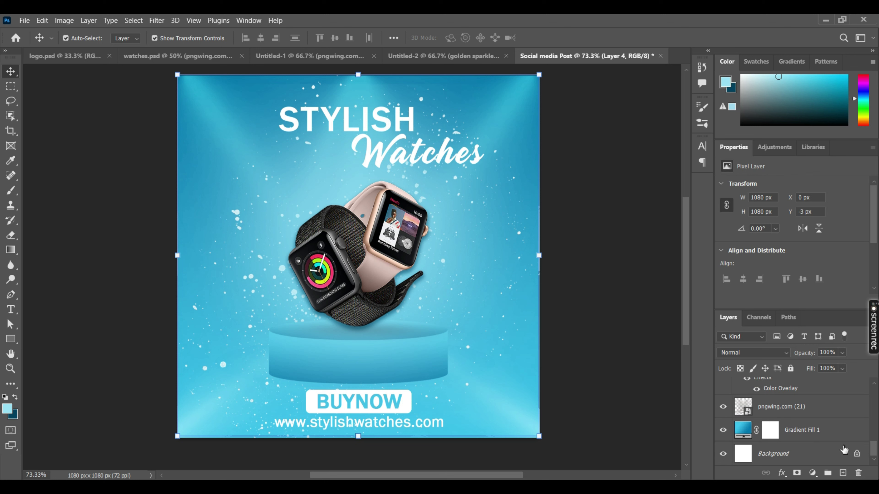
pyautogui.scroll(1, 826, 416)
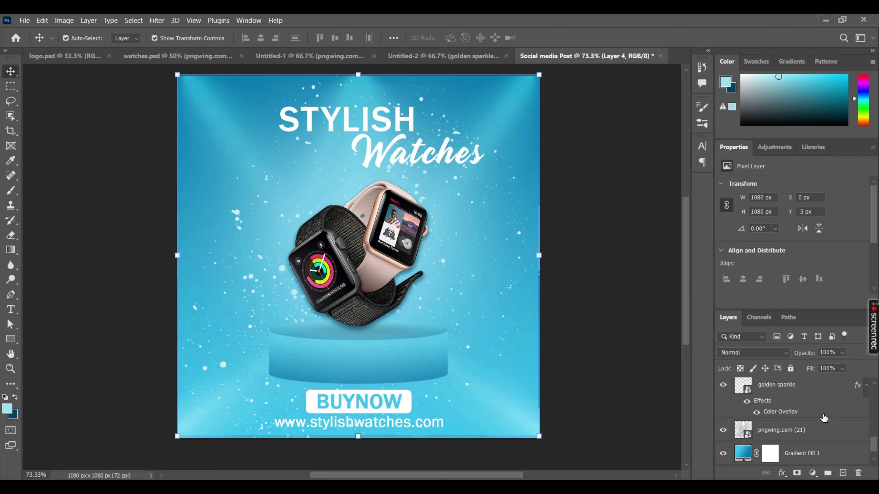
pyautogui.scroll(1, 824, 418)
pyautogui.scroll(1, 809, 386)
pyautogui.click(809, 393)
pyautogui.click(796, 409)
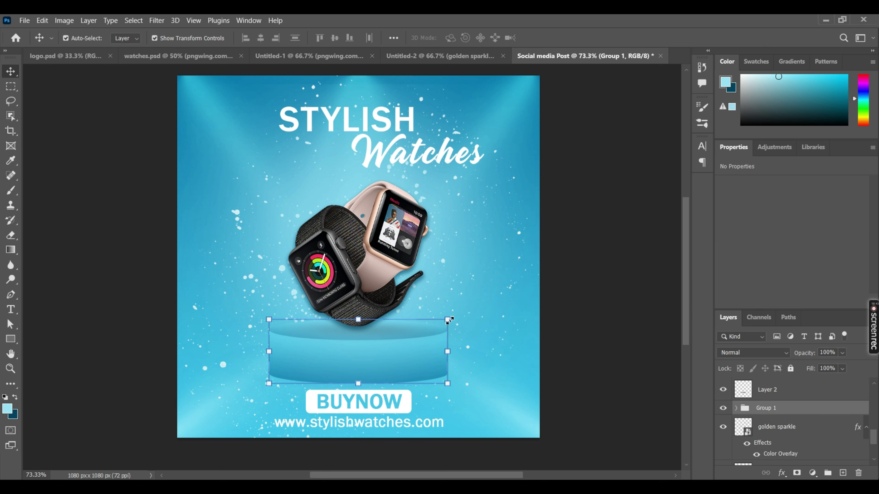
# - Scale the podium group to 93.42% and move it about 14 px higher beneath the watches
pyautogui.moveTo(449, 320); pyautogui.dragTo(442, 326)
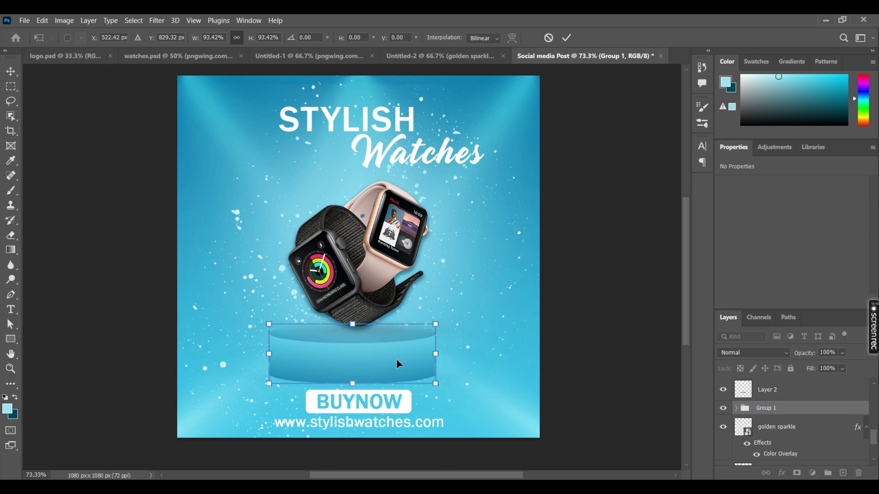
pyautogui.moveTo(403, 365); pyautogui.dragTo(407, 364)
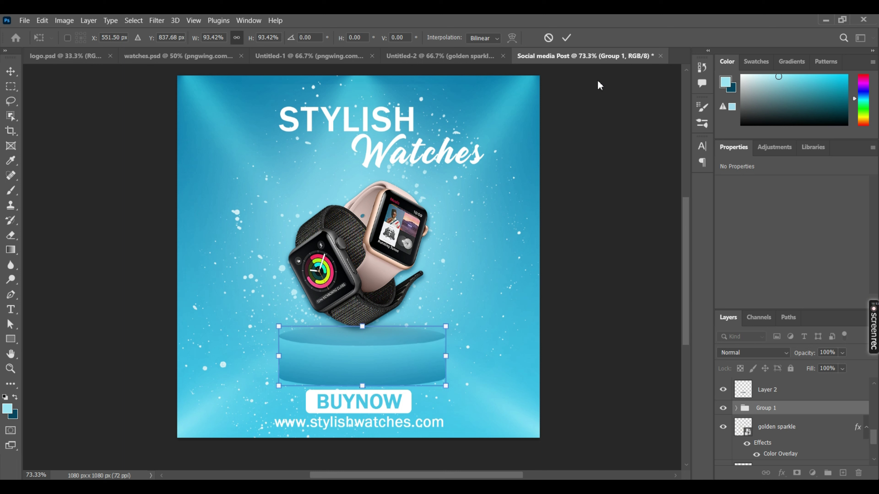
pyautogui.press('Up')
pyautogui.press('Up')
pyautogui.press('Up')
pyautogui.press('Up')
pyautogui.press('Up')
pyautogui.press('Up')
pyautogui.press('Up')
pyautogui.press('Up')
pyautogui.press('Up')
pyautogui.press('Up')
# - Commit the podium transform and scale the BUYNOW text with Rectangle 1 to 89.69%
pyautogui.click(568, 38)
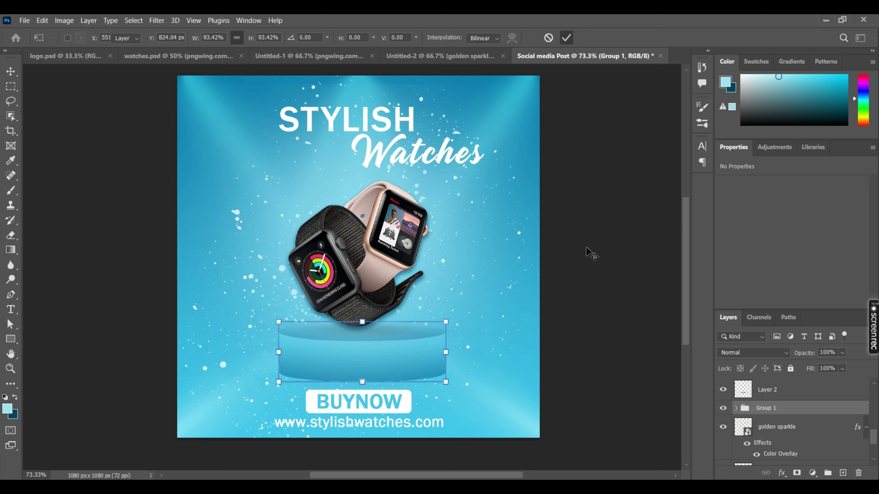
pyautogui.click(392, 400)
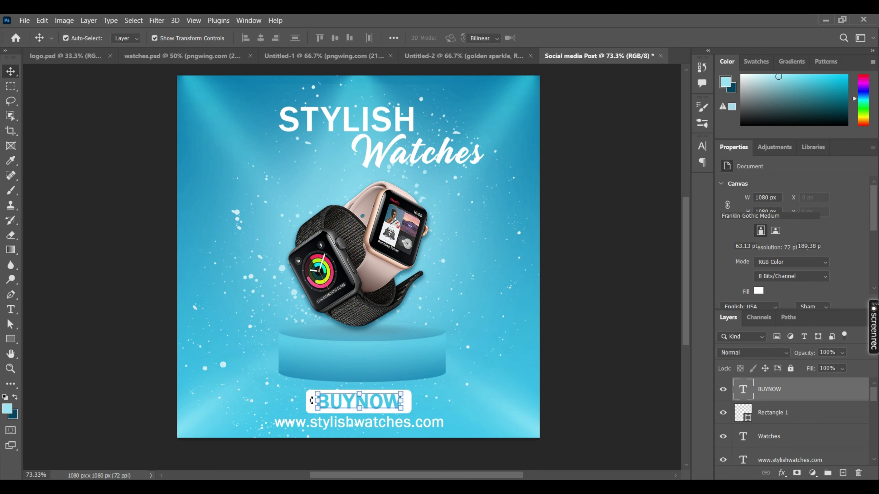
pyautogui.hotkey('ctrl', 't')
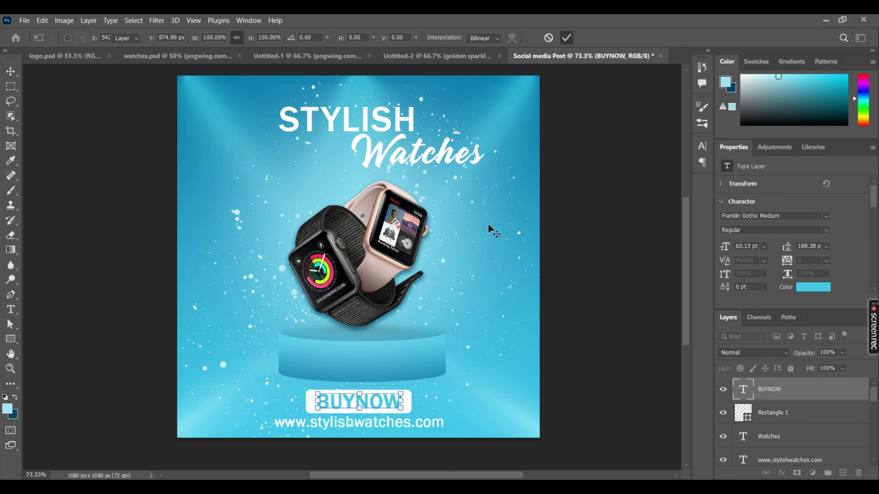
pyautogui.press('Return')
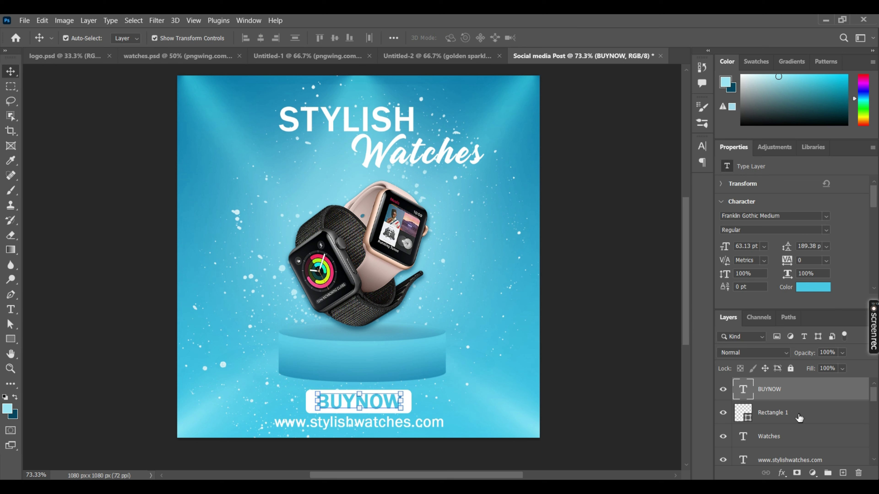
pyautogui.keyDown('shift'); pyautogui.click(745, 412); pyautogui.keyUp('shift')
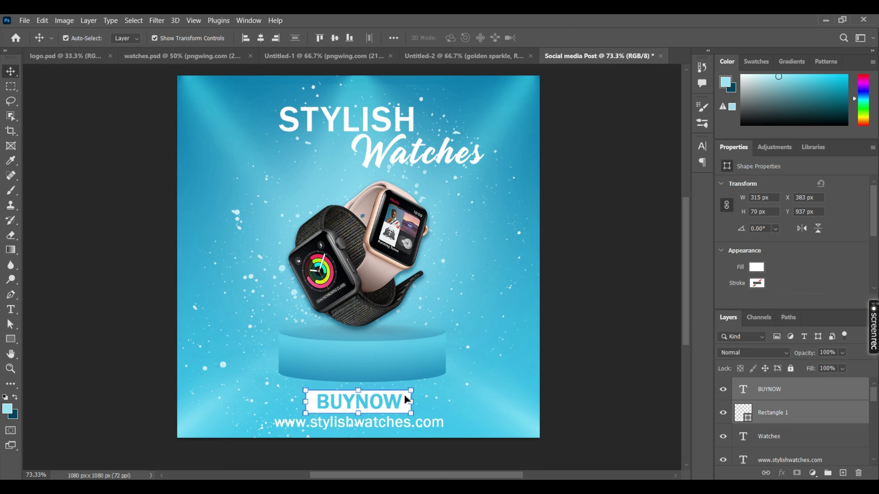
pyautogui.moveTo(412, 391); pyautogui.dragTo(392, 400)
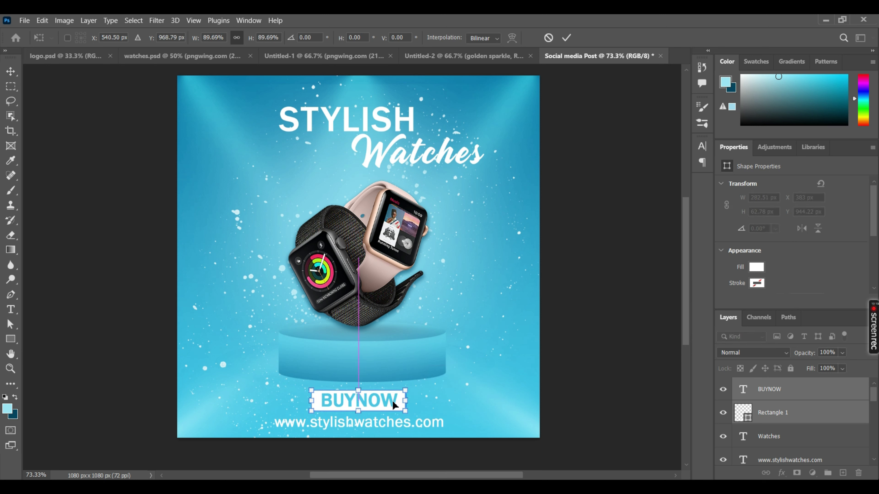
pyautogui.press('Return')
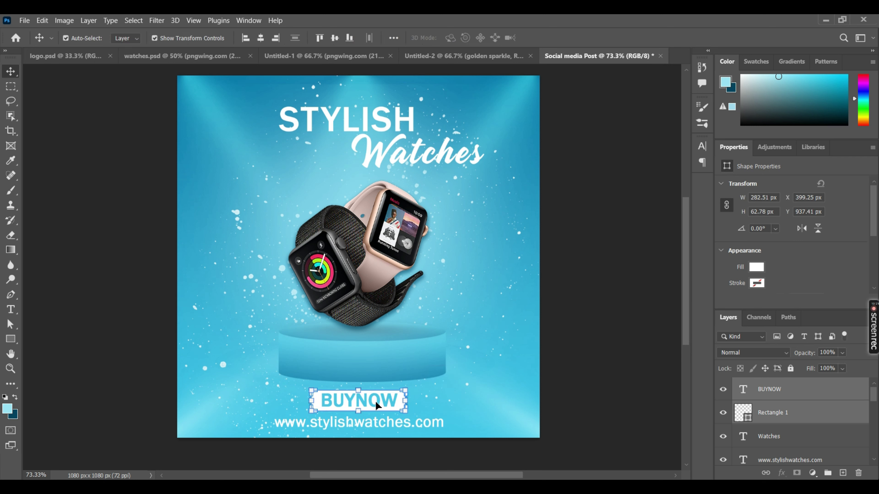
# - Scale the BUYNOW text to 90.69% and centre it horizontally and vertically on the white rectangle
pyautogui.click(457, 401)
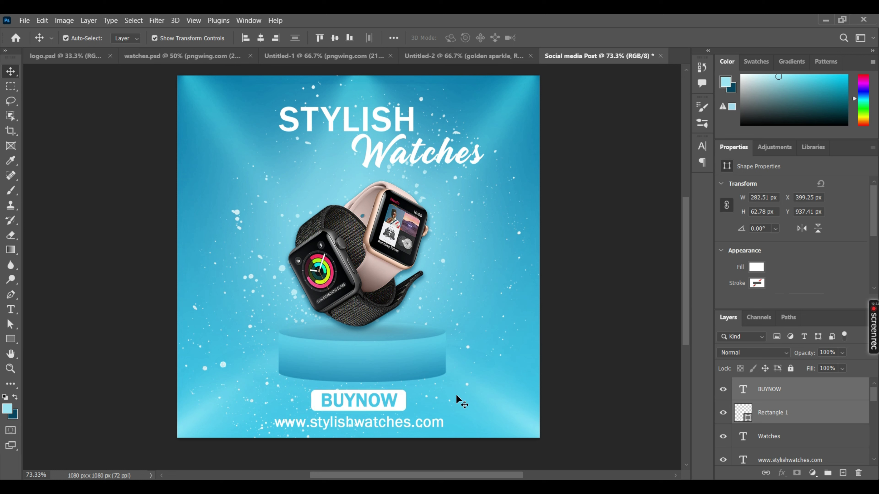
pyautogui.click(394, 401)
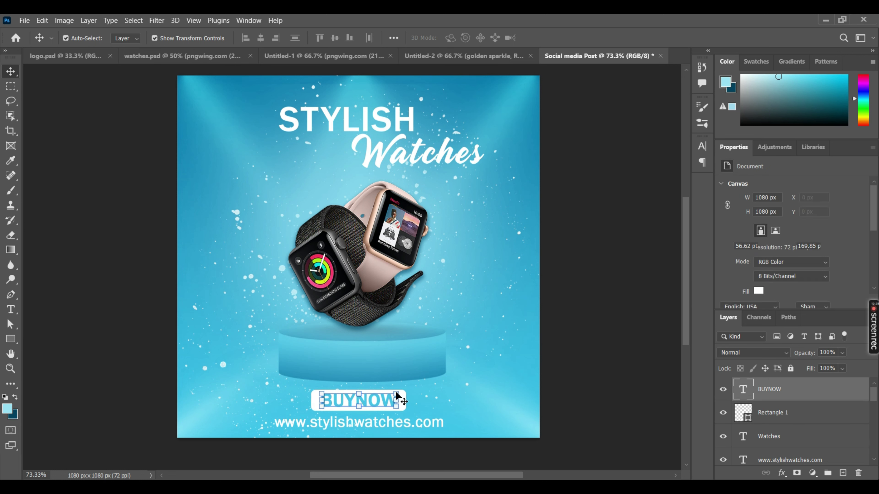
pyautogui.moveTo(397, 394); pyautogui.dragTo(393, 388)
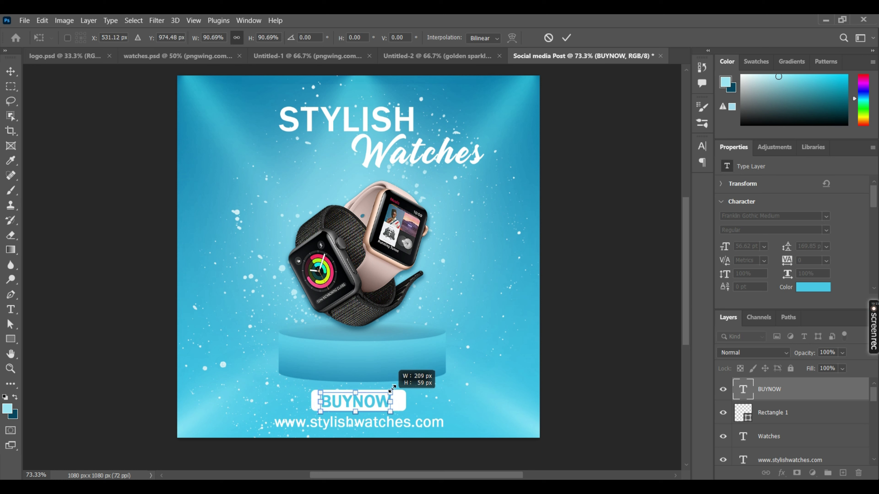
pyautogui.click(566, 37)
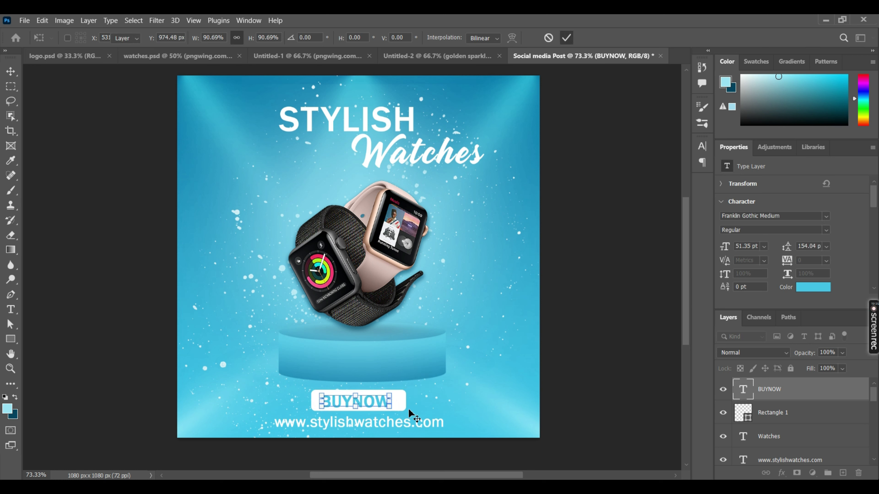
pyautogui.keyDown('shift'); pyautogui.click(777, 415); pyautogui.keyUp('shift')
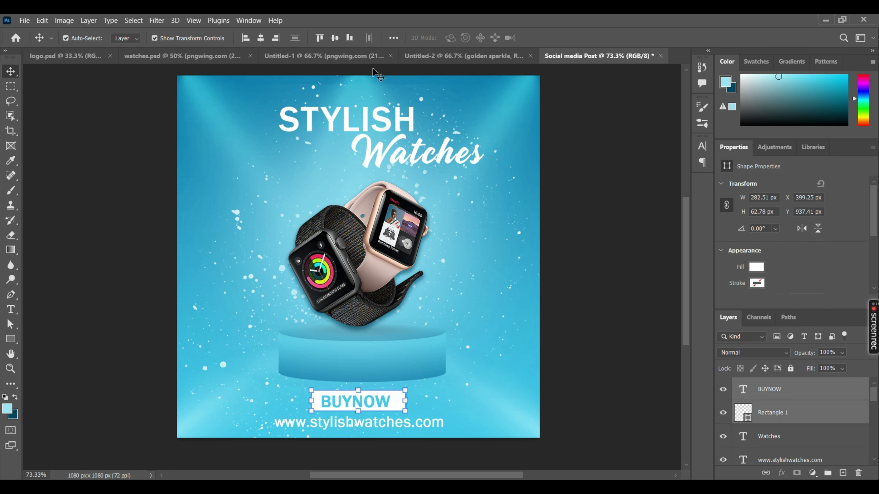
pyautogui.click(262, 39)
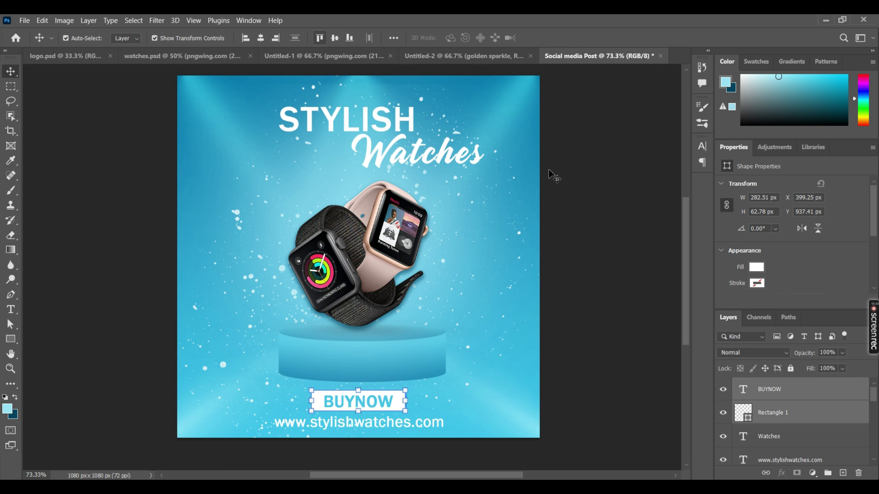
pyautogui.click(334, 38)
pyautogui.click(600, 252)
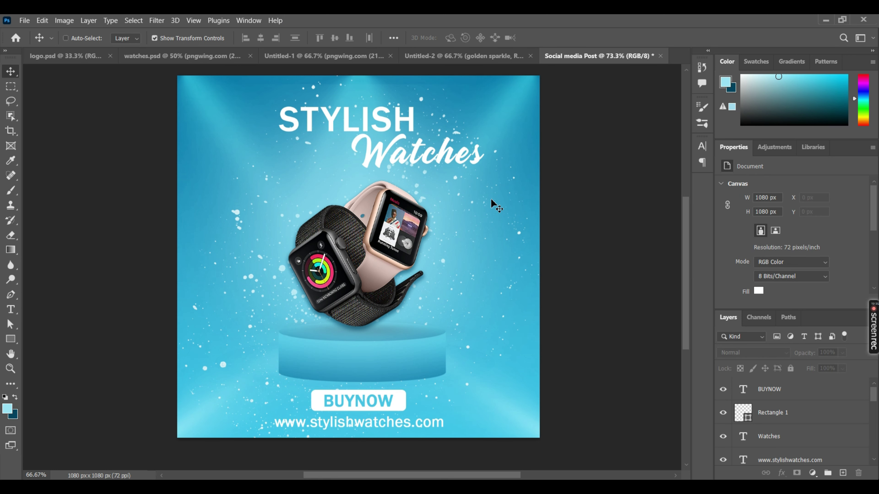
# - Add new Layer 5 and set up a soft black brush at size 585
pyautogui.scroll(-2, 491, 198)
pyautogui.scroll(-1, 490, 198)
pyautogui.moveTo(503, 190)
pyautogui.mouseDown()
pyautogui.moveTo(478, 204)
pyautogui.moveTo(487, 199)
pyautogui.mouseUp()
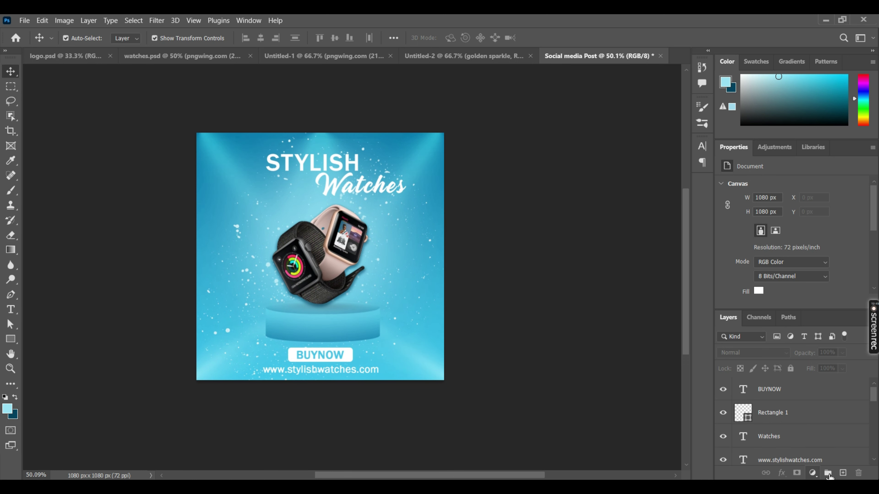
pyautogui.click(843, 473)
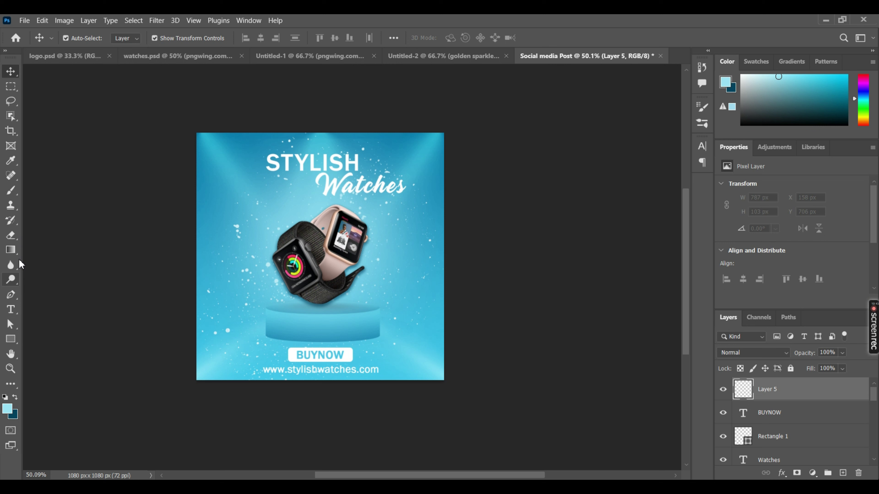
pyautogui.click(11, 190)
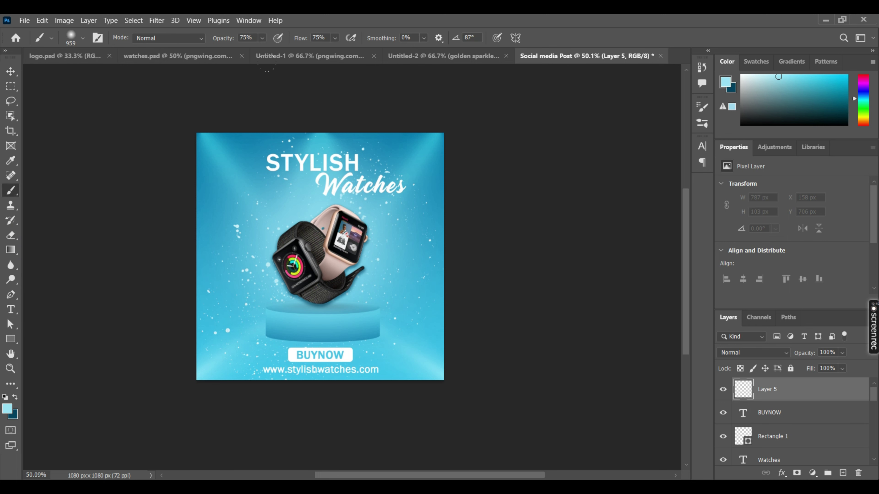
pyautogui.click(16, 398)
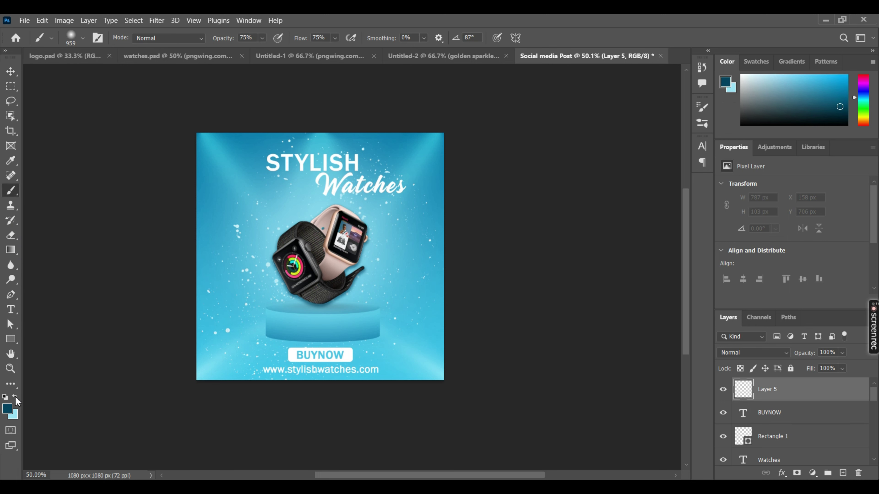
pyautogui.click(7, 410)
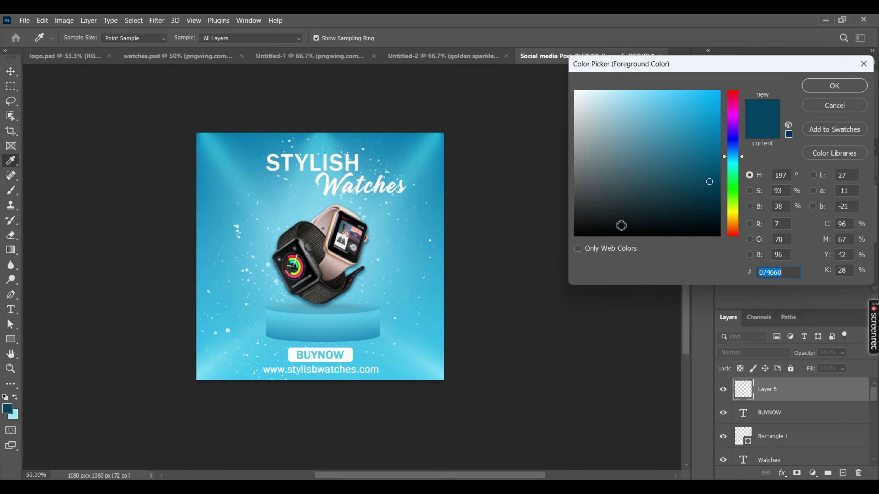
pyautogui.click(575, 235)
pyautogui.click(854, 87)
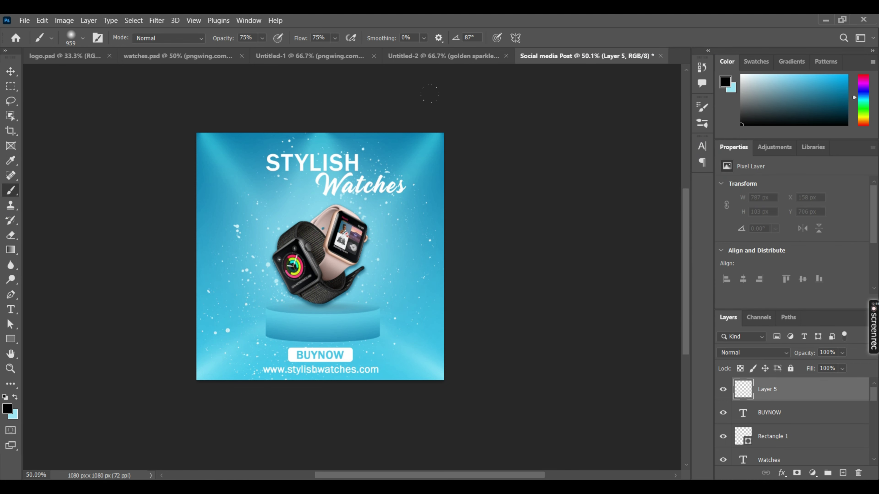
pyautogui.moveTo(407, 257); pyautogui.dragTo(342, 258)
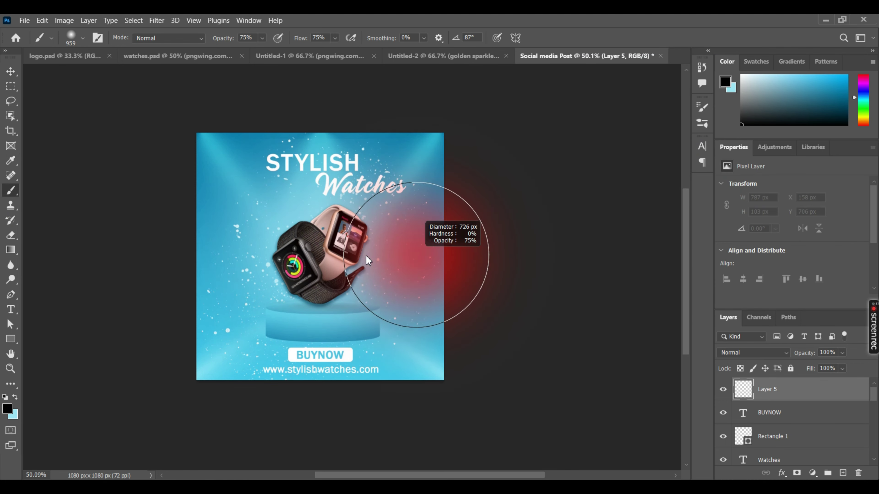
# - Paint soft black shading along the canvas's right, bottom, left and top edges, redoing unwanted strokes
pyautogui.moveTo(446, 80); pyautogui.dragTo(456, 353)
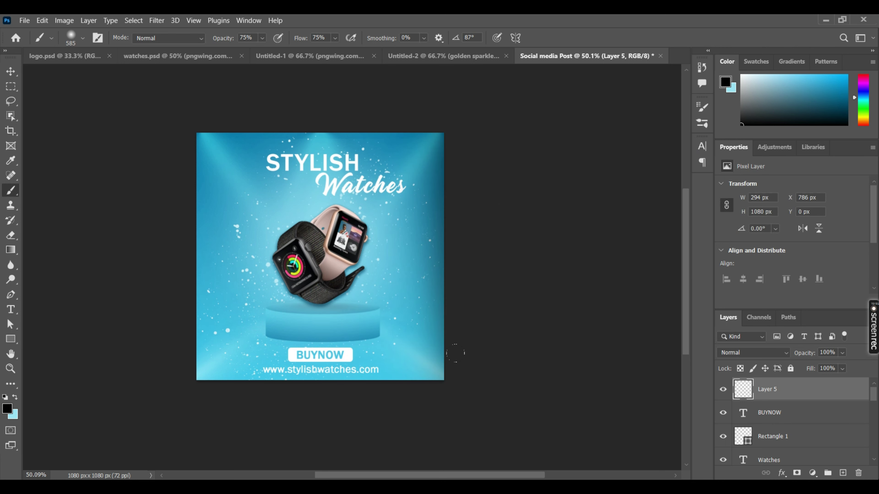
pyautogui.hotkey('ctrl', 'z')
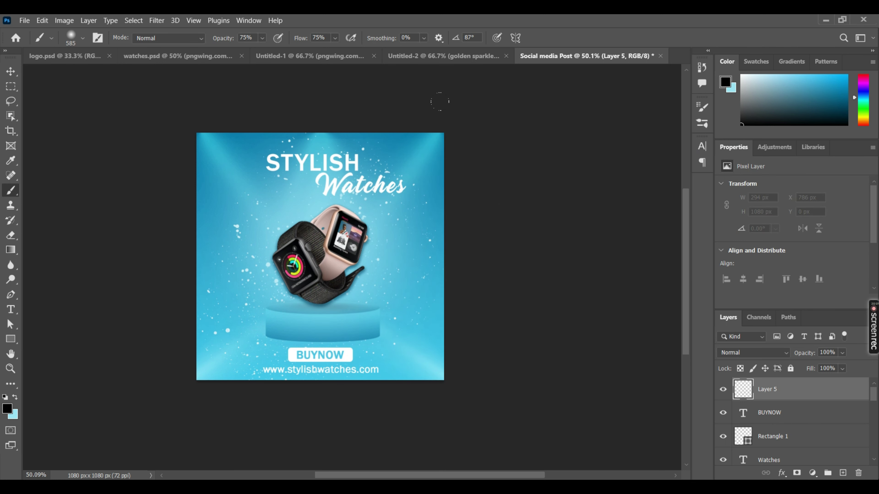
pyautogui.moveTo(439, 101); pyautogui.dragTo(447, 387)
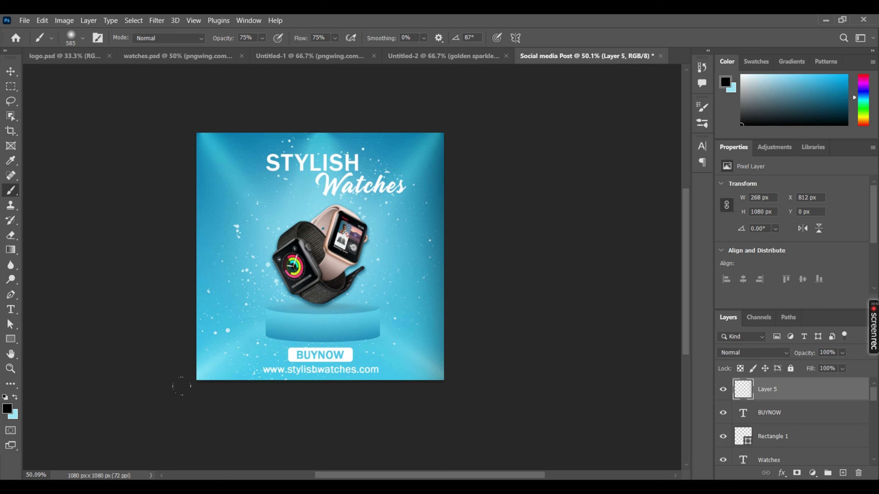
pyautogui.moveTo(182, 385); pyautogui.dragTo(500, 383)
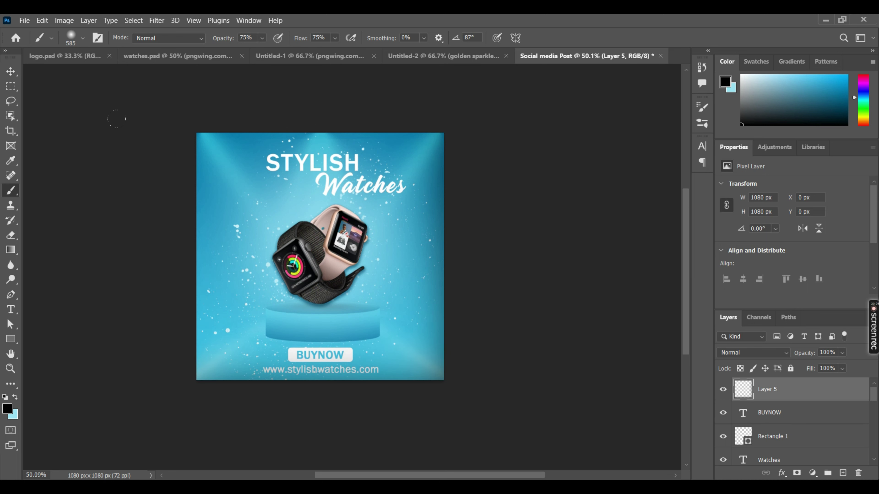
pyautogui.moveTo(117, 118); pyautogui.dragTo(102, 380)
pyautogui.hotkey('ctrl', 'z')
pyautogui.moveTo(119, 112); pyautogui.dragTo(104, 435)
pyautogui.hotkey('ctrl', 'z')
pyautogui.moveTo(96, 99); pyautogui.dragTo(67, 381)
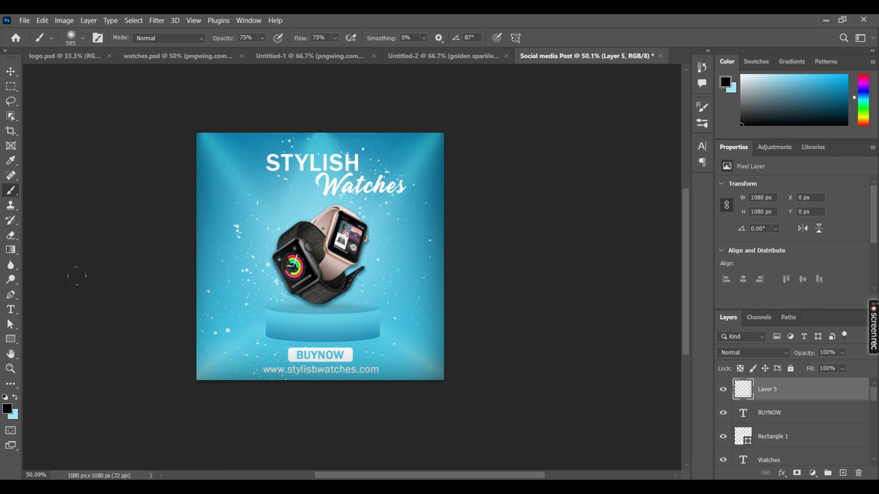
pyautogui.moveTo(148, 37); pyautogui.dragTo(465, 40)
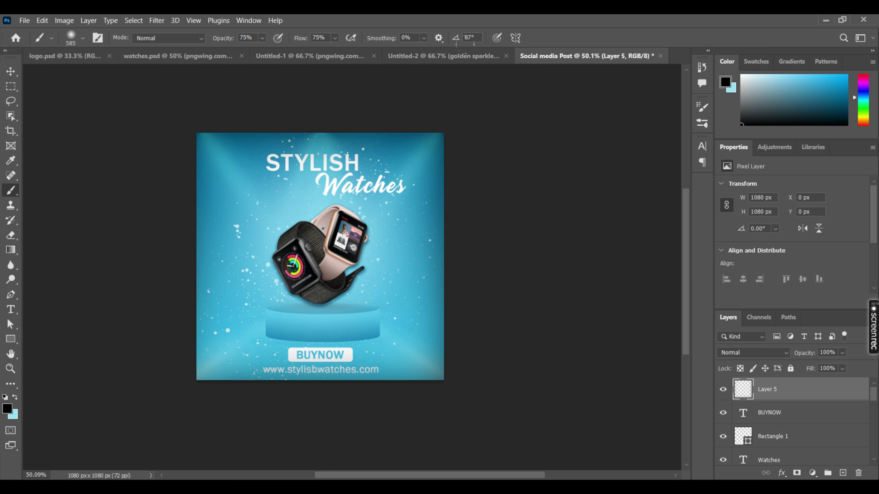
pyautogui.moveTo(104, 114); pyautogui.dragTo(86, 358)
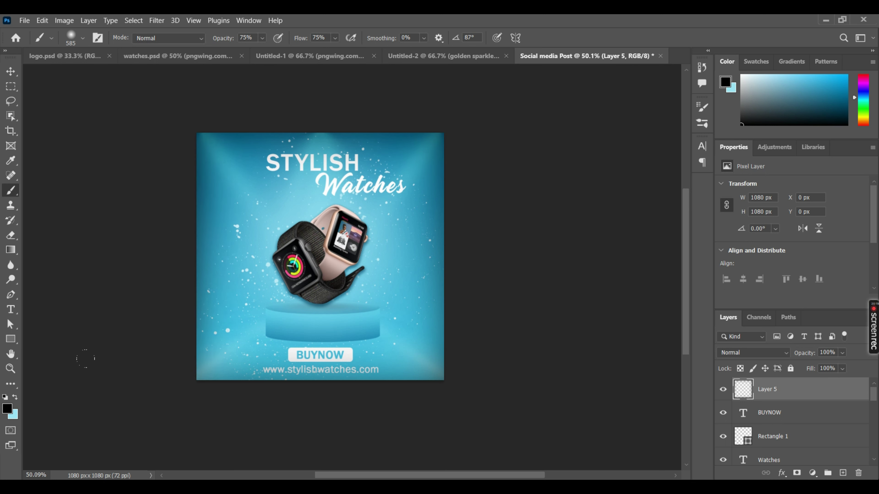
pyautogui.click(10, 71)
pyautogui.click(105, 153)
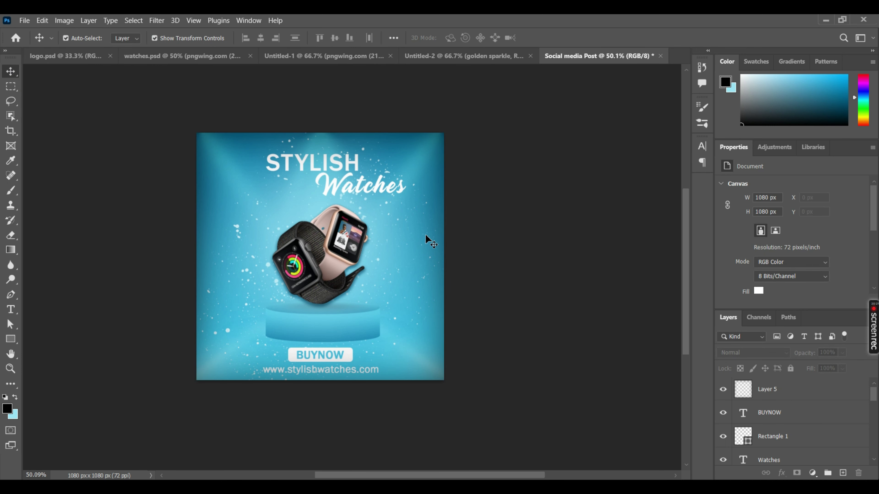
# - Delete the old Layer 6 and add a fresh empty layer above the golden sparkle layer
pyautogui.scroll(2, 428, 246)
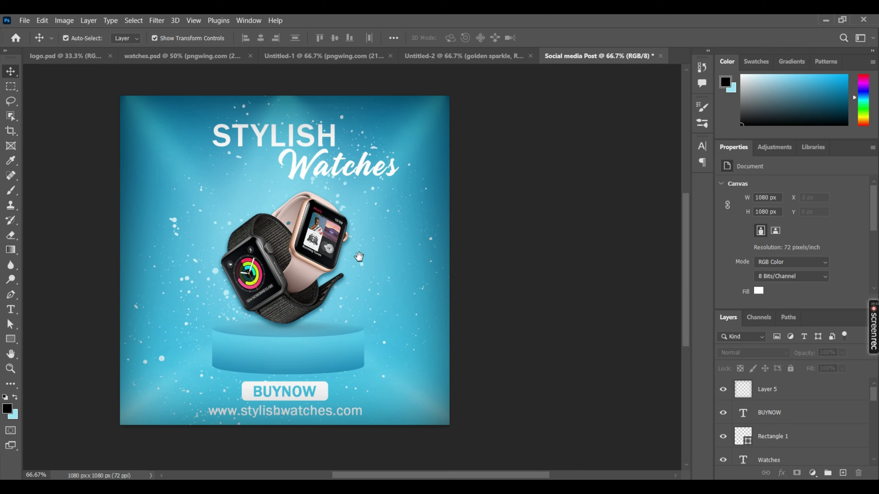
pyautogui.scroll(1, 360, 256)
pyautogui.scroll(-3, 796, 406)
pyautogui.click(796, 407)
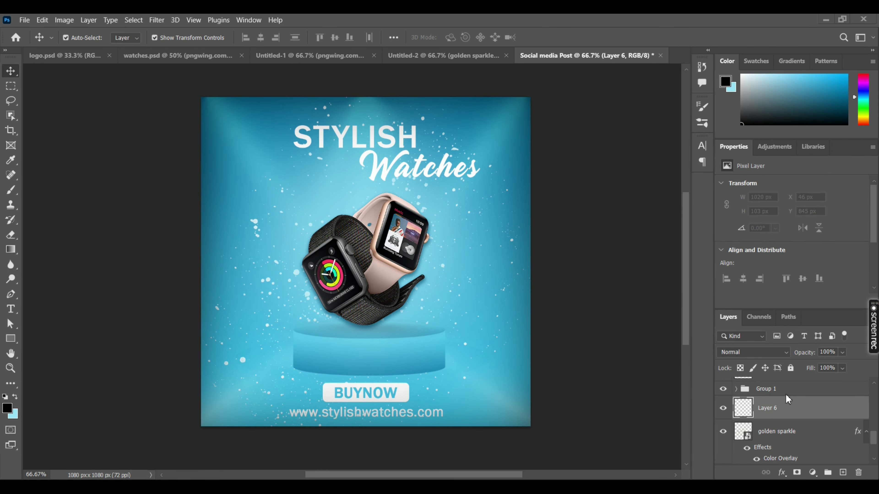
pyautogui.press('Delete')
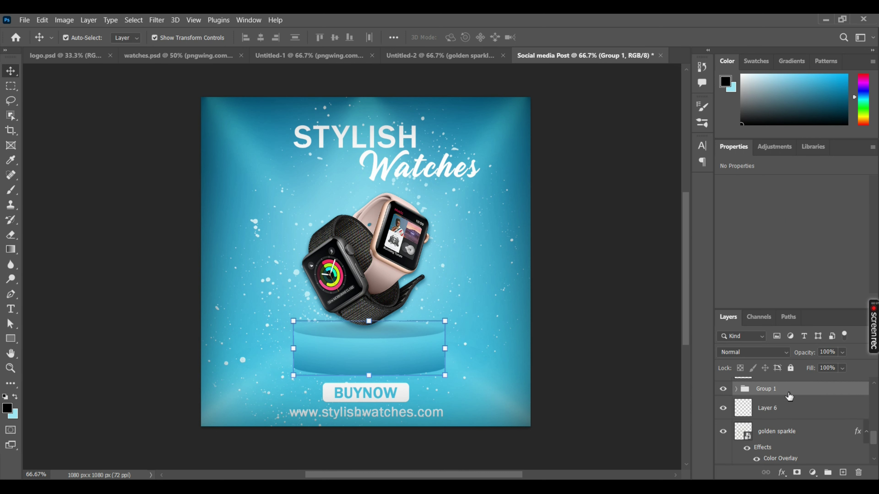
pyautogui.click(794, 407)
pyautogui.click(790, 393)
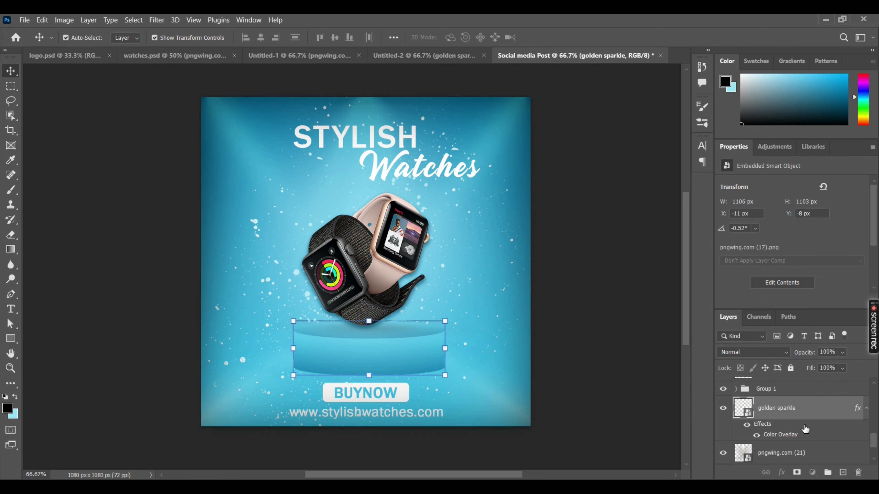
pyautogui.hotkey('ctrl', 'z')
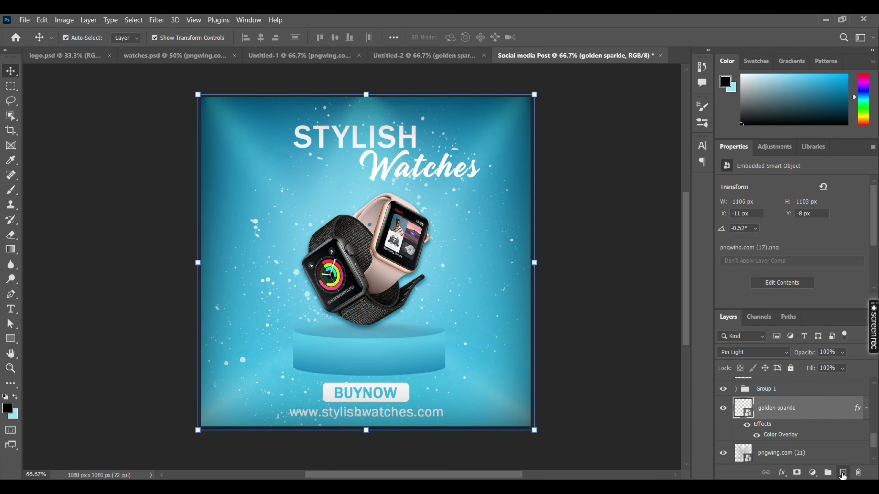
pyautogui.click(842, 473)
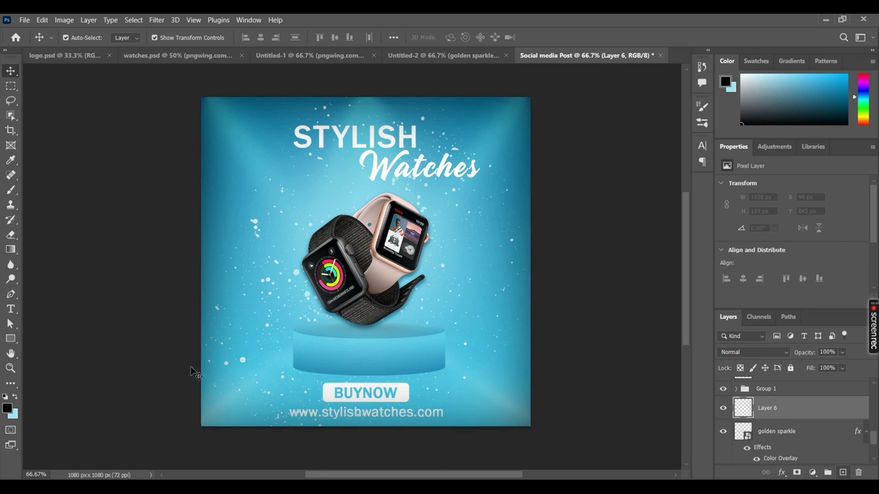
# - Brush a soft black shadow along the podium's bottom edge on the new layer
pyautogui.click(11, 189)
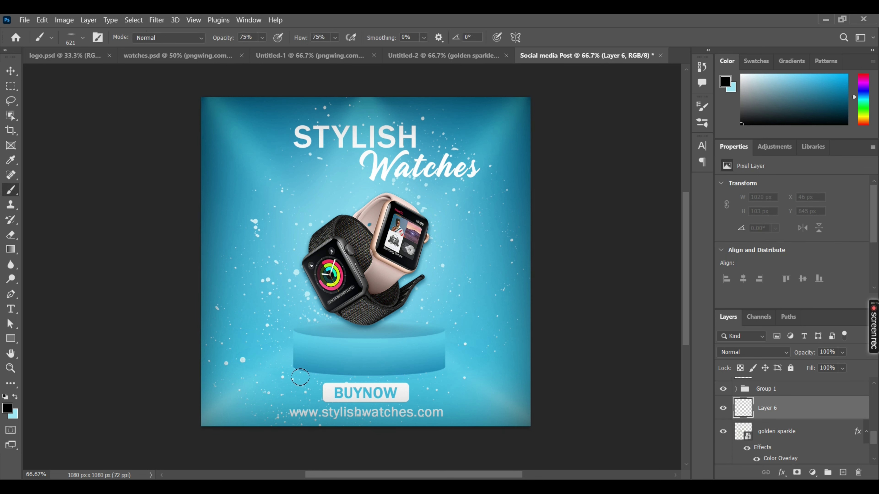
pyautogui.moveTo(302, 374); pyautogui.dragTo(452, 375)
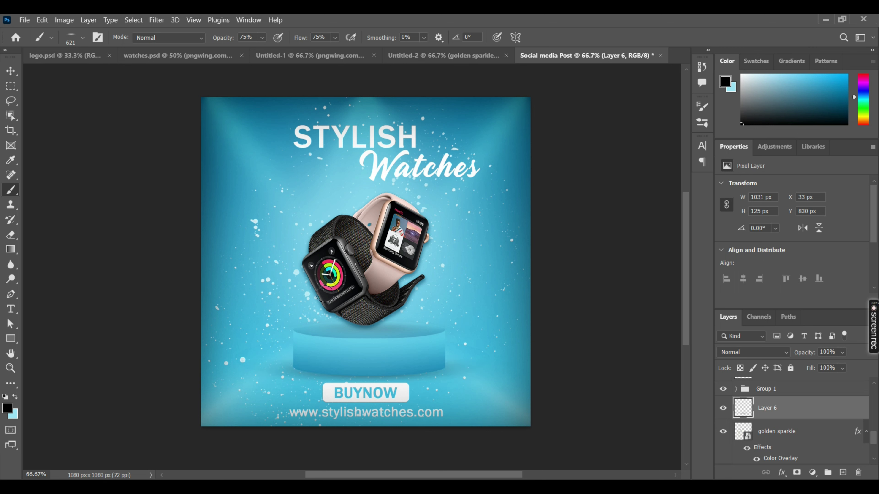
pyautogui.click(10, 71)
pyautogui.click(92, 143)
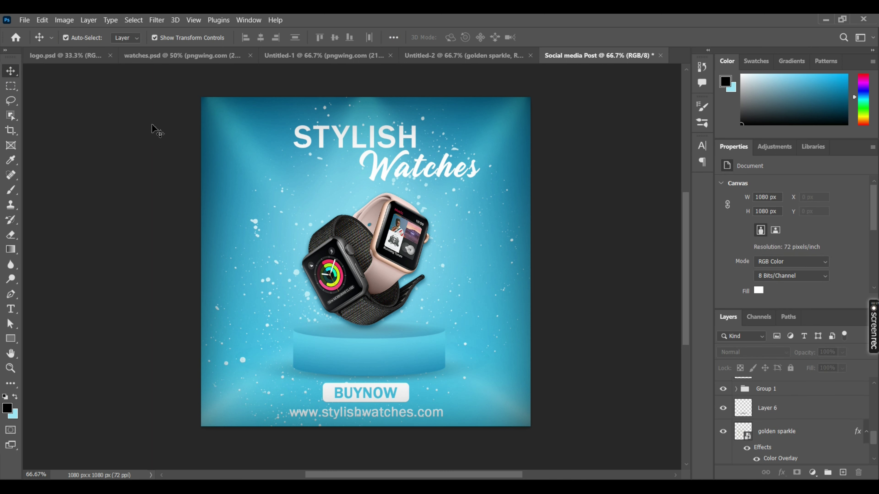
pyautogui.click(775, 408)
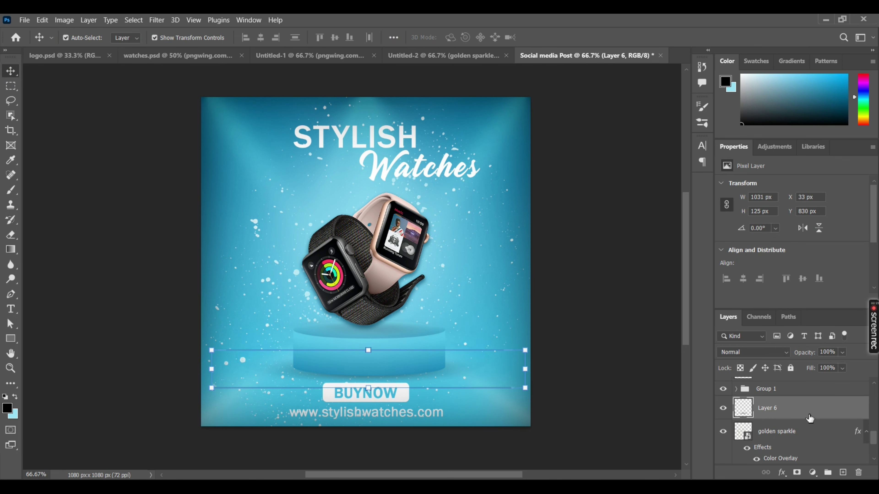
pyautogui.scroll(1, 796, 412)
pyautogui.click(788, 398)
pyautogui.press('b')
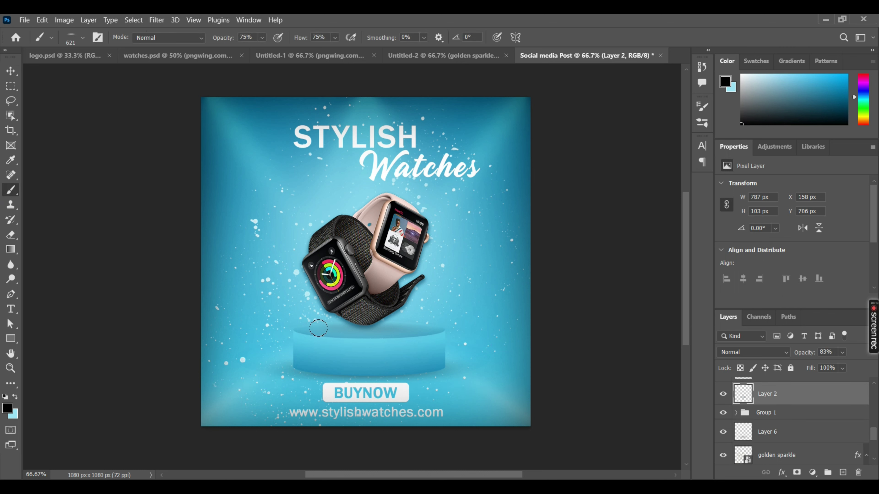
pyautogui.keyDown('shift'); pyautogui.click(315, 328); pyautogui.keyUp('shift')
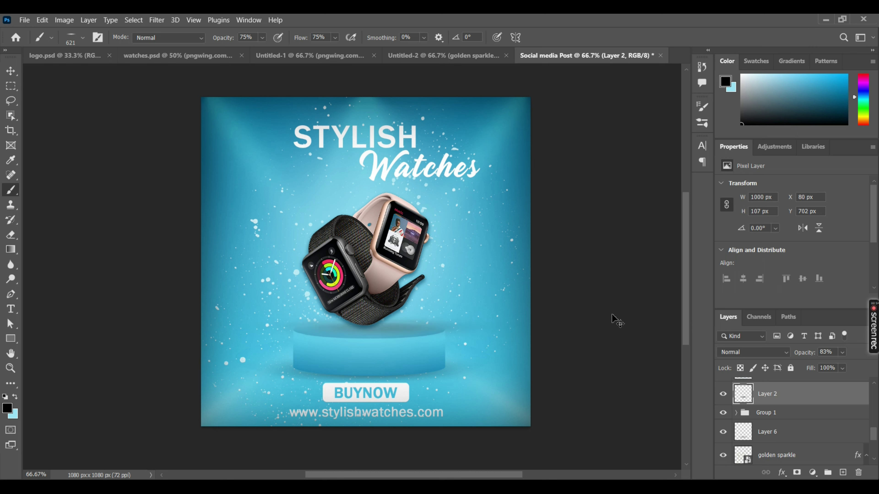
pyautogui.hotkey('ctrl', 'z')
pyautogui.moveTo(788, 391)
pyautogui.mouseDown()
pyautogui.moveTo(794, 380)
pyautogui.moveTo(775, 384)
pyautogui.mouseUp()
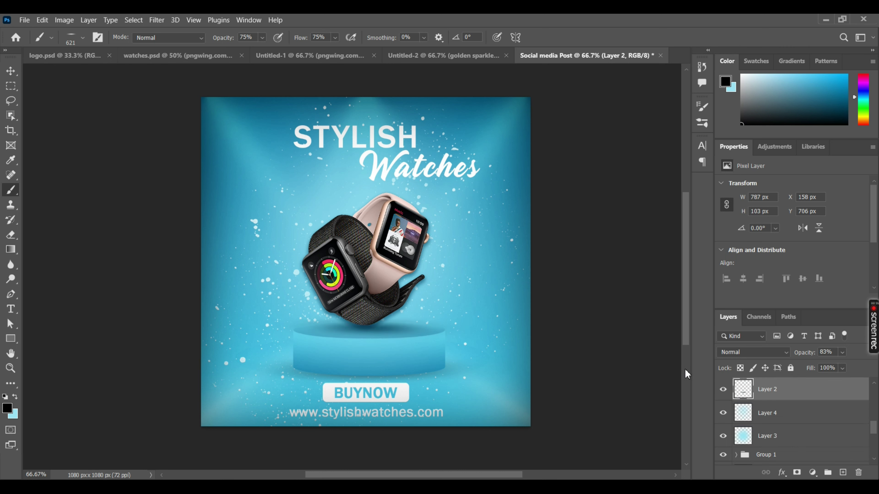
pyautogui.press('v')
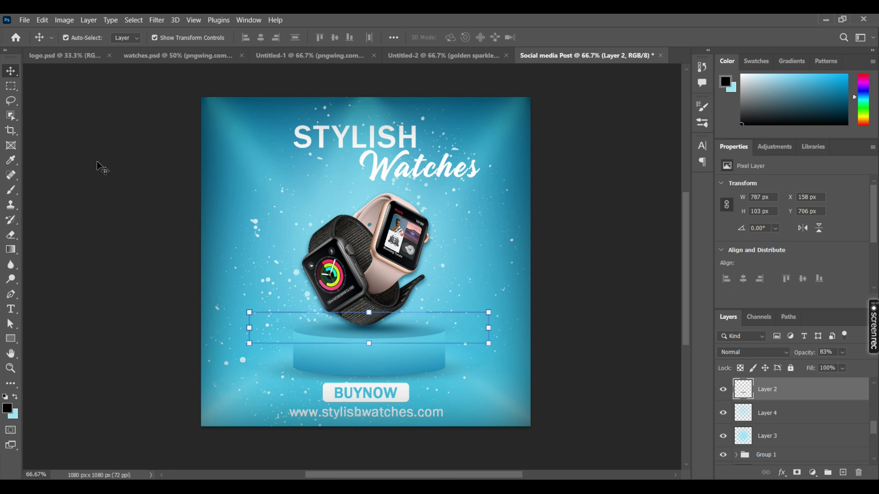
pyautogui.click(115, 168)
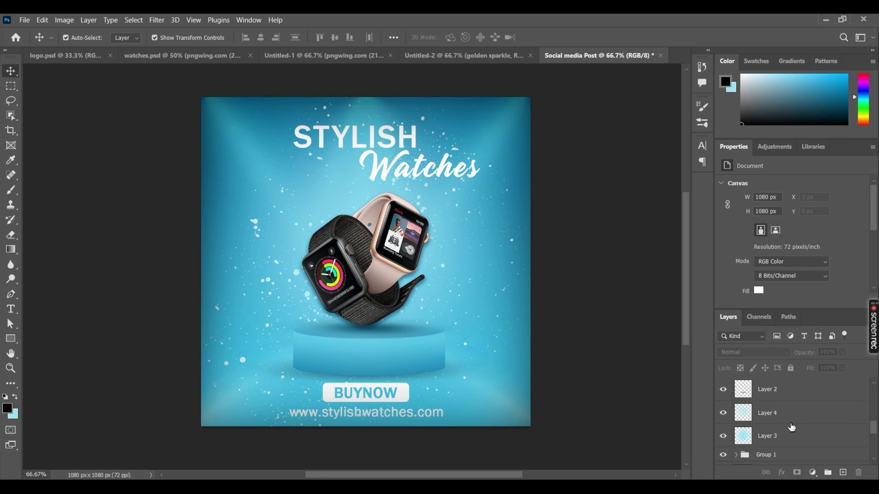
# - Set Layer 3's opacity to 68%
pyautogui.click(787, 415)
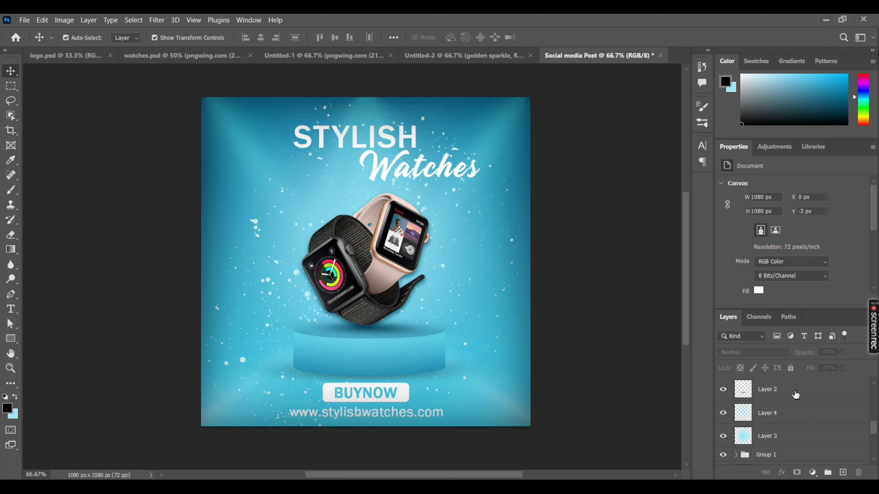
pyautogui.click(825, 436)
pyautogui.click(842, 352)
pyautogui.moveTo(847, 369); pyautogui.dragTo(852, 368)
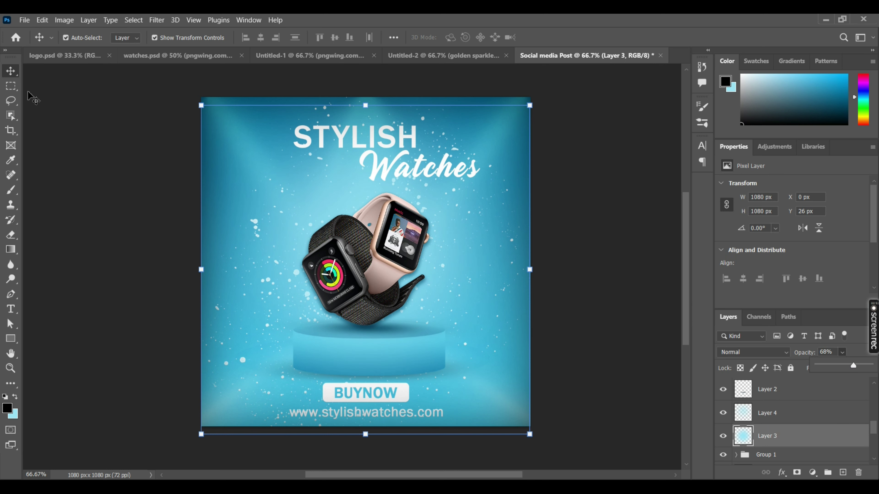
pyautogui.click(38, 106)
pyautogui.click(86, 166)
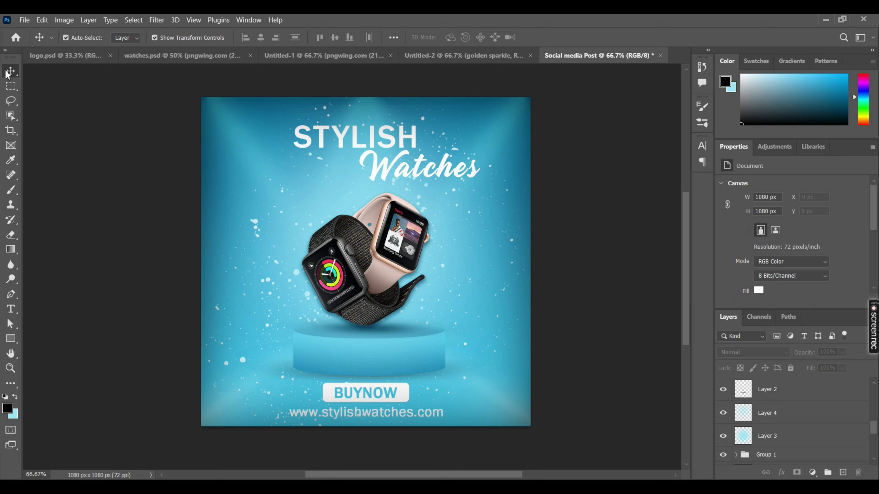
# - Move the STYLISH and Watches text layers to the top of the layer stack
pyautogui.scroll(-1, 433, 232)
pyautogui.scroll(-1, 433, 232)
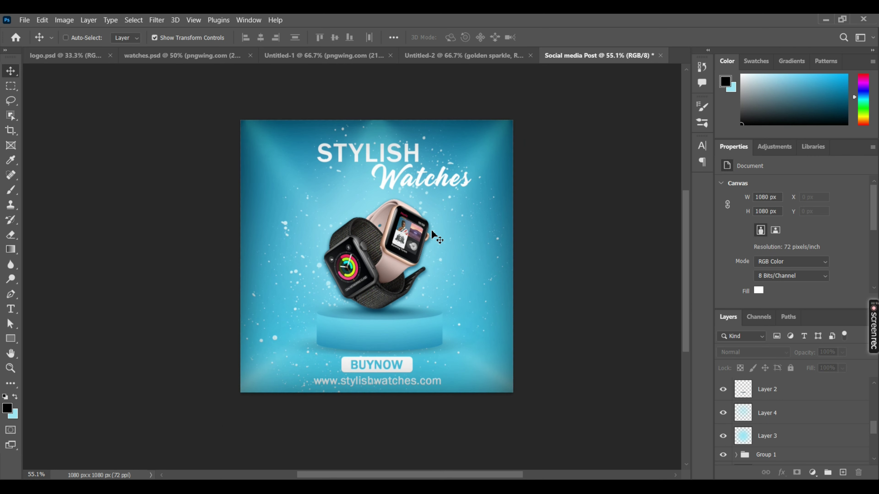
pyautogui.scroll(-1, 433, 236)
pyautogui.hscroll(2, 512, 210)
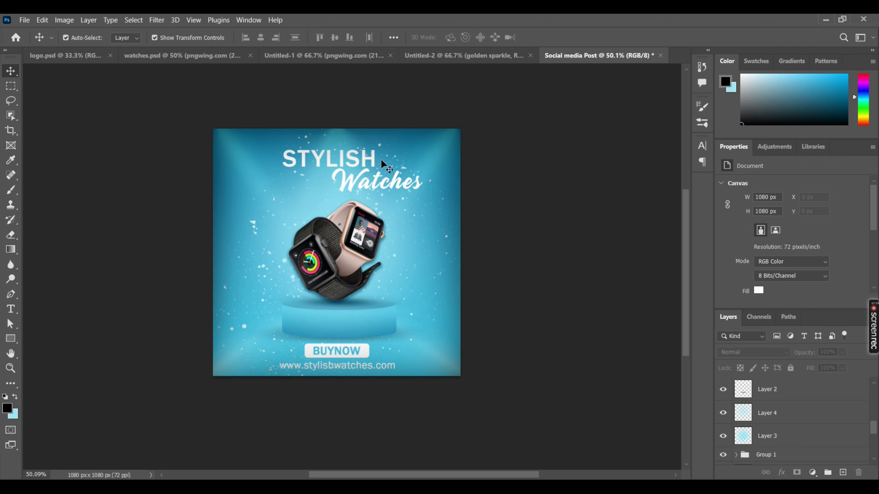
pyautogui.click(356, 161)
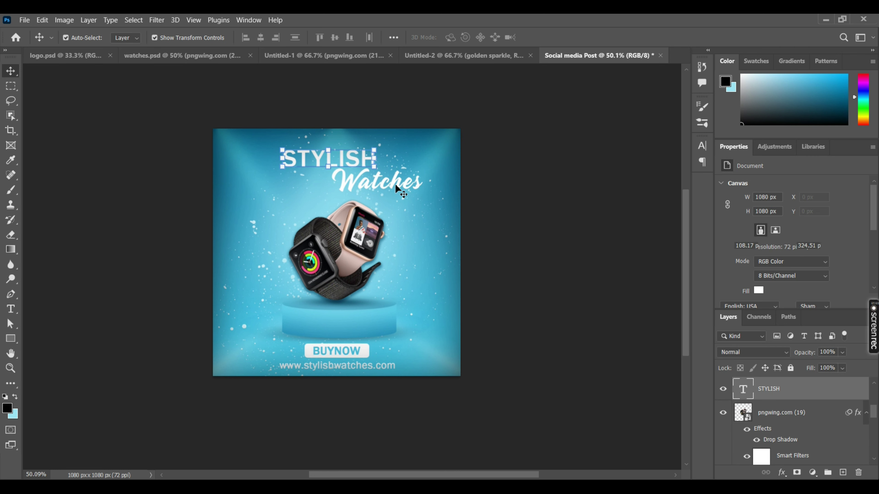
pyautogui.keyDown('shift'); pyautogui.click(398, 191); pyautogui.keyUp('shift')
pyautogui.scroll(2, 786, 391)
pyautogui.moveTo(785, 390); pyautogui.dragTo(784, 385)
pyautogui.click(582, 270)
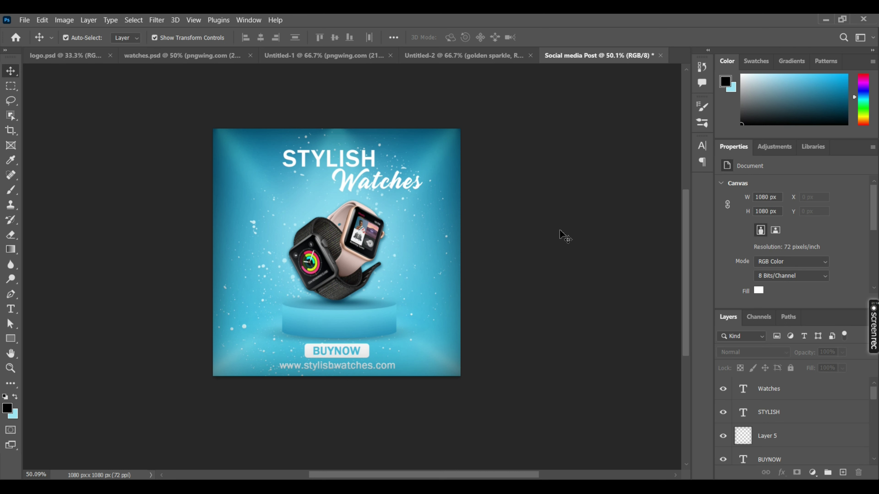
# - Select the BUYNOW and Layer 5 layers and commit free transforms on them without changes
pyautogui.click(349, 353)
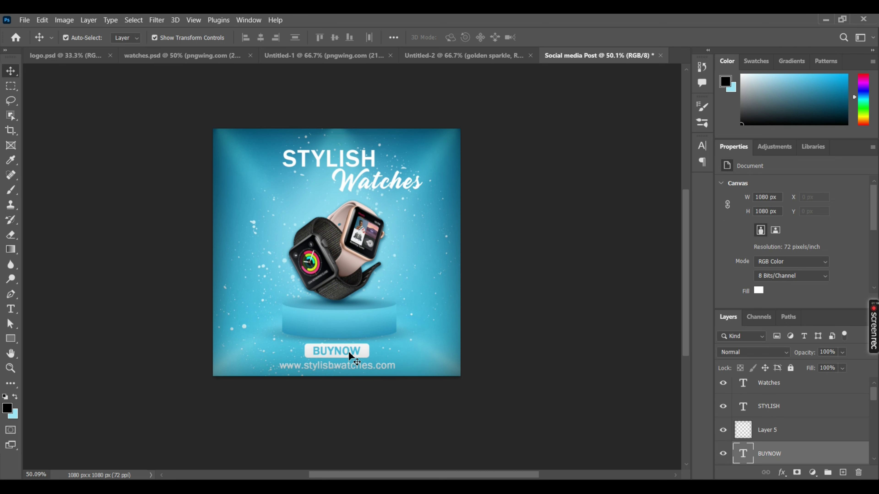
pyautogui.click(375, 368)
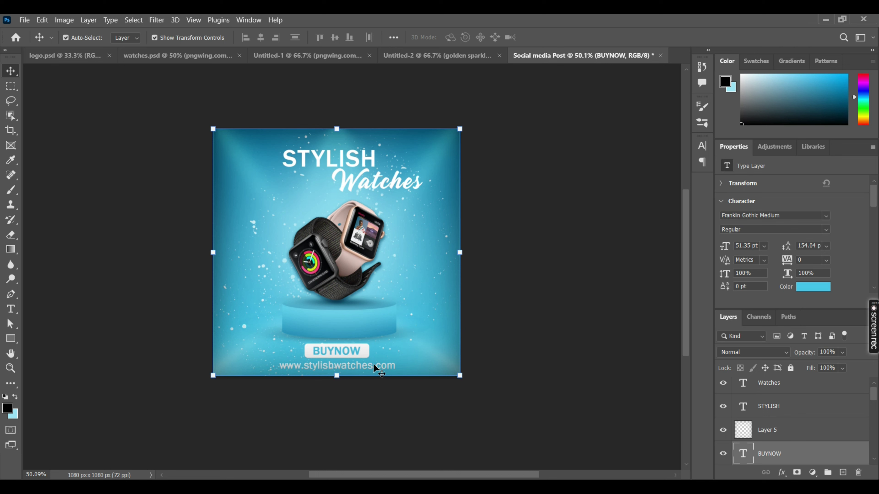
pyautogui.keyDown('shift'); pyautogui.click(369, 366); pyautogui.keyUp('shift')
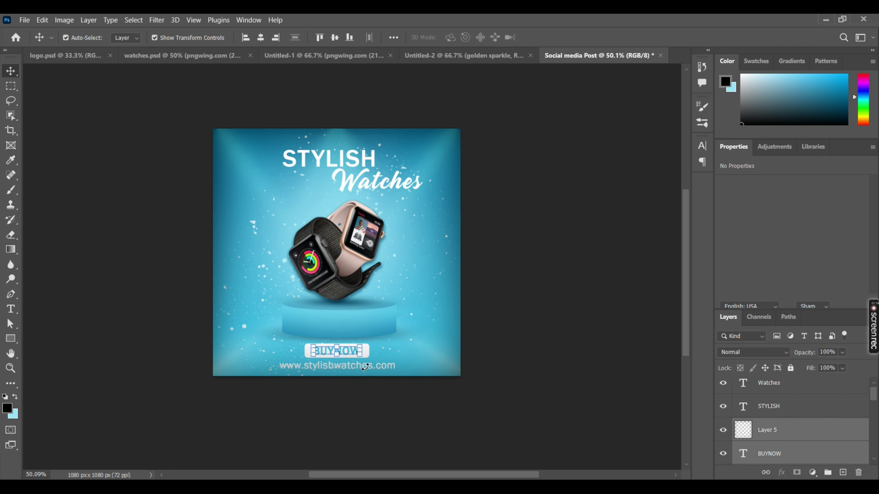
pyautogui.click(365, 367)
pyautogui.click(570, 40)
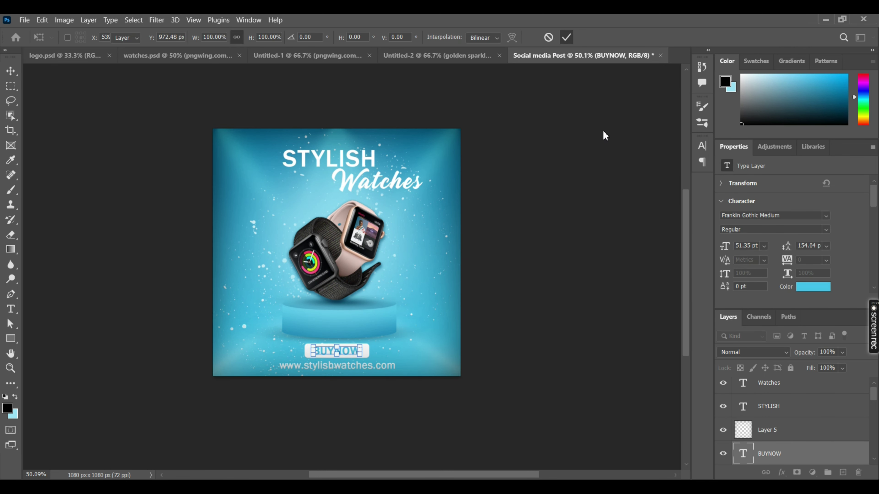
pyautogui.keyDown('shift'); pyautogui.click(393, 371); pyautogui.keyUp('shift')
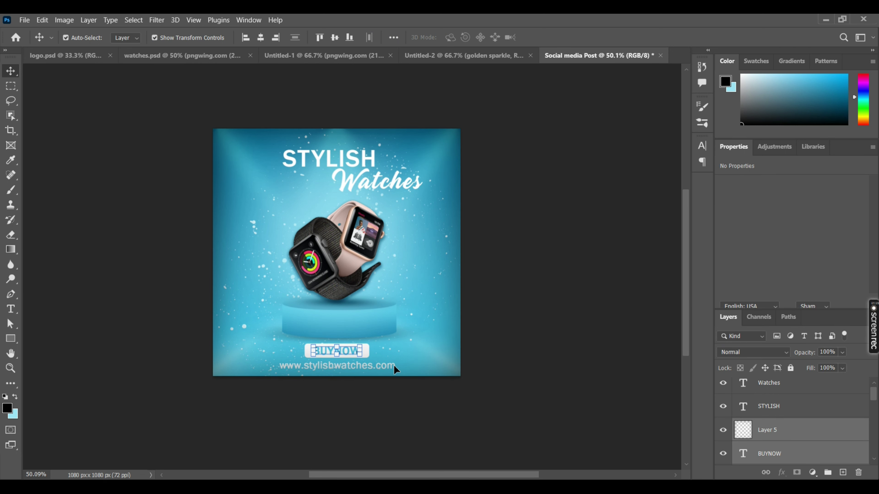
pyautogui.keyDown('shift'); pyautogui.click(353, 365); pyautogui.keyUp('shift')
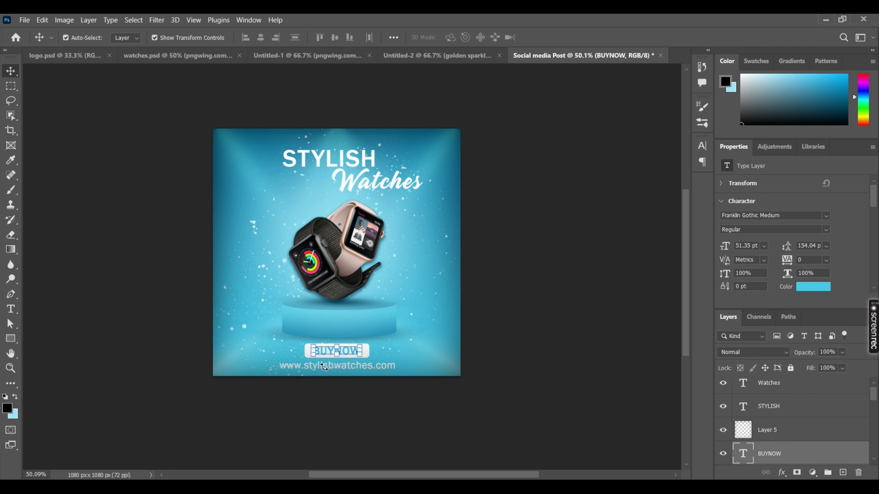
pyautogui.keyDown('shift'); pyautogui.click(290, 370); pyautogui.keyUp('shift')
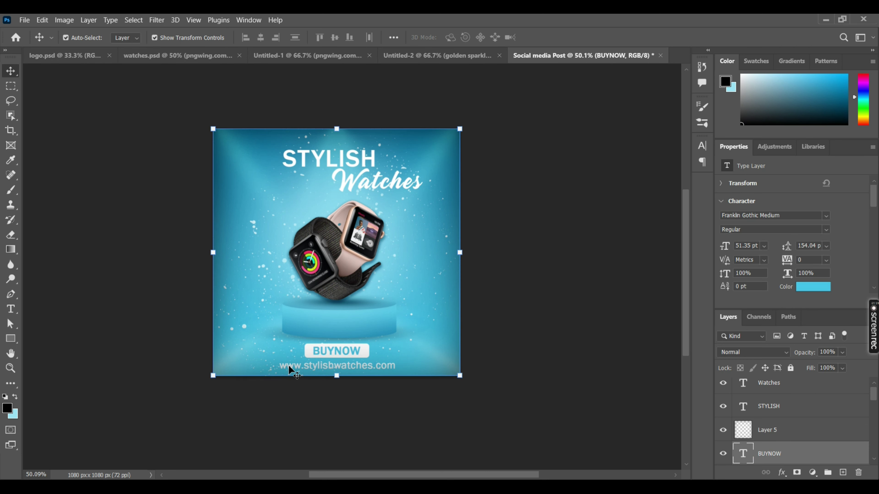
pyautogui.keyDown('shift'); pyautogui.click(292, 367); pyautogui.keyUp('shift')
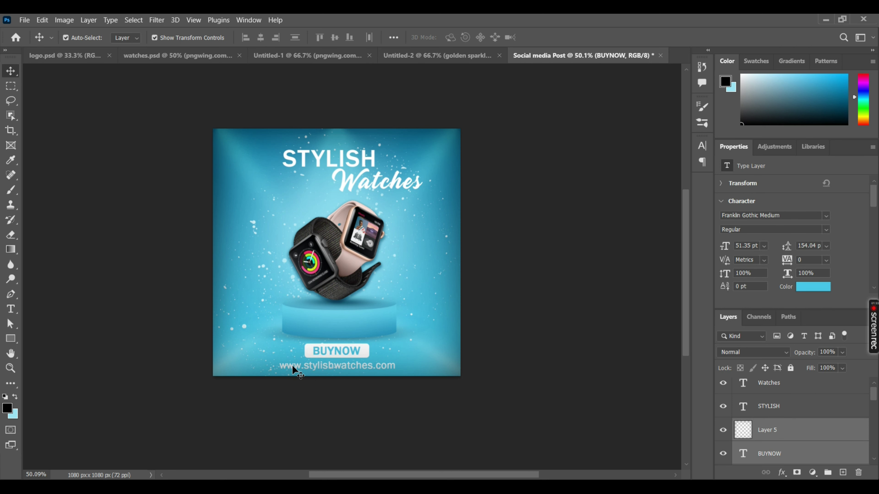
pyautogui.keyDown('shift'); pyautogui.click(290, 366); pyautogui.keyUp('shift')
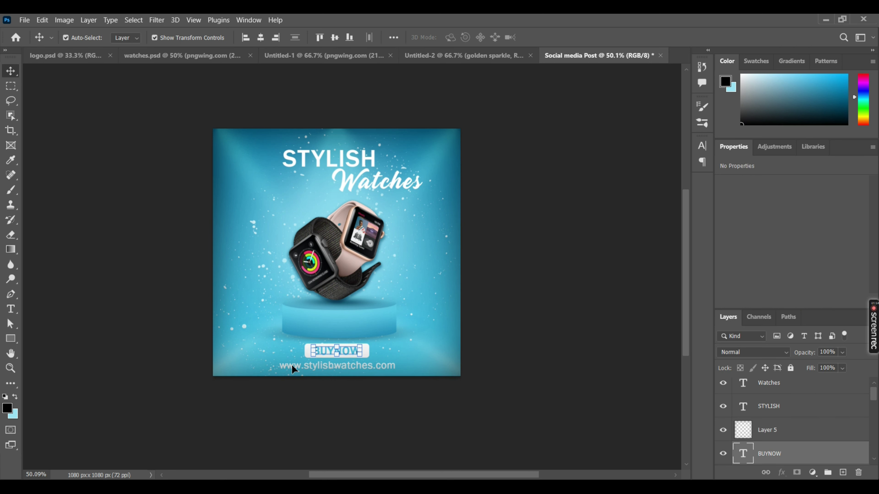
pyautogui.click(312, 372)
pyautogui.hotkey('ctrl', 't')
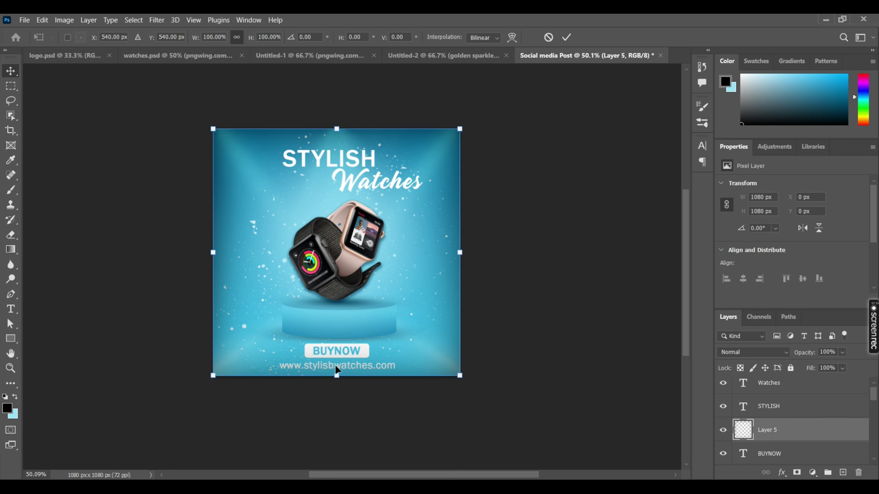
pyautogui.click(566, 37)
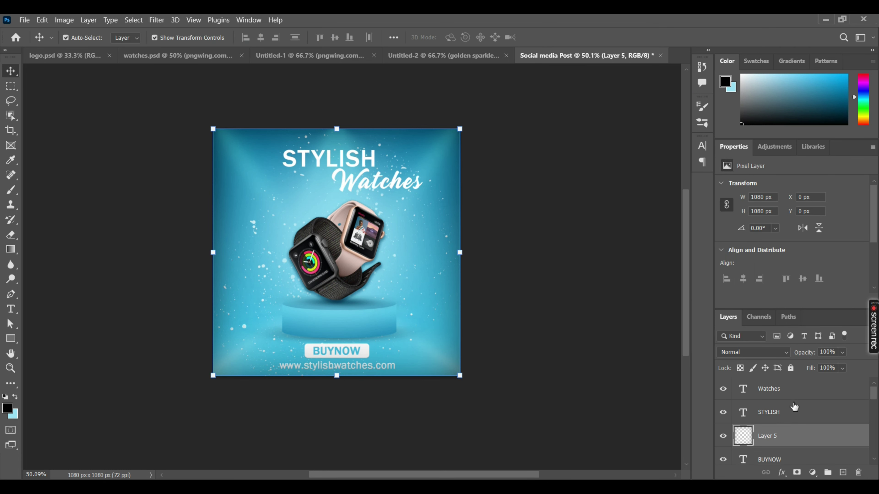
pyautogui.scroll(-3, 794, 406)
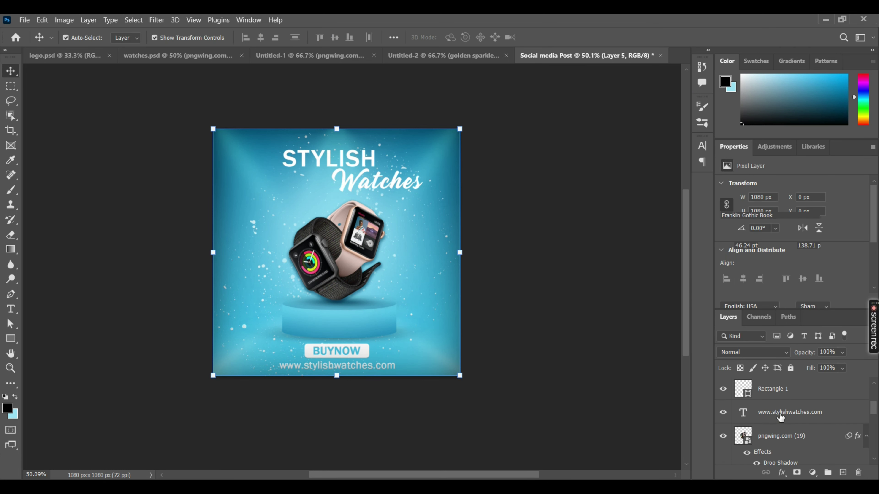
pyautogui.click(786, 413)
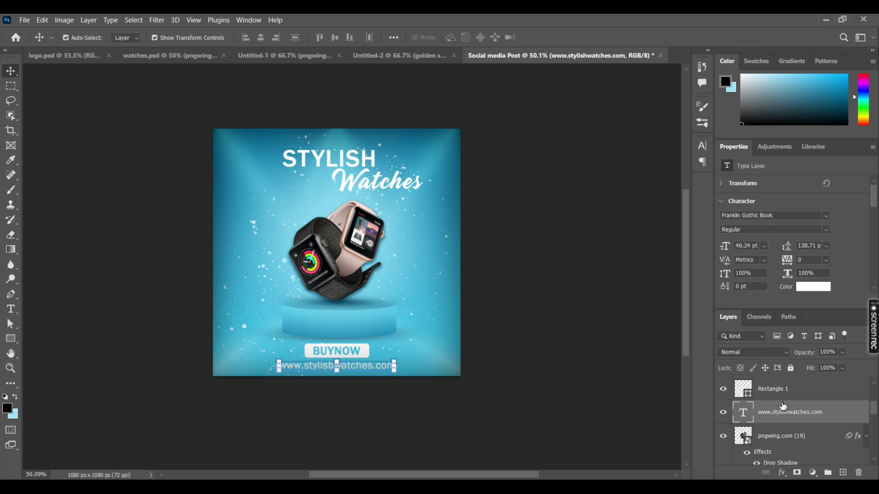
pyautogui.keyDown('shift'); pyautogui.click(352, 351); pyautogui.keyUp('shift')
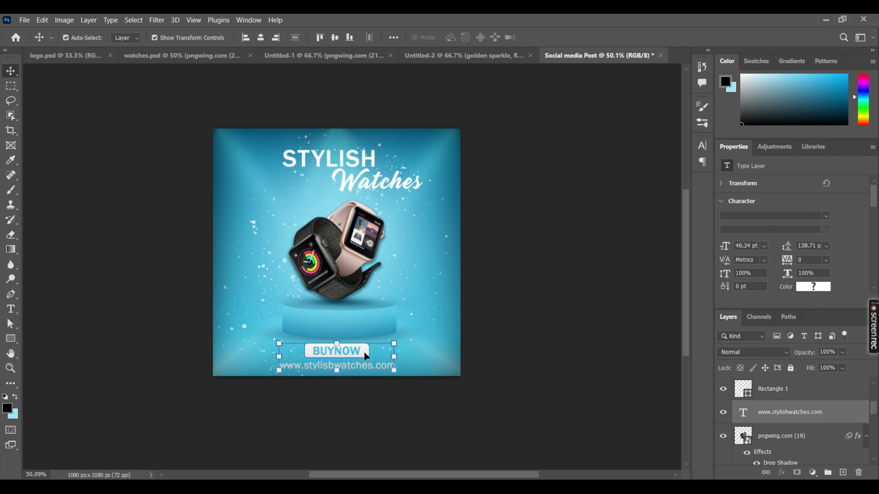
pyautogui.keyDown('ctrl'); pyautogui.click(789, 387); pyautogui.keyUp('ctrl')
pyautogui.scroll(1, 789, 387)
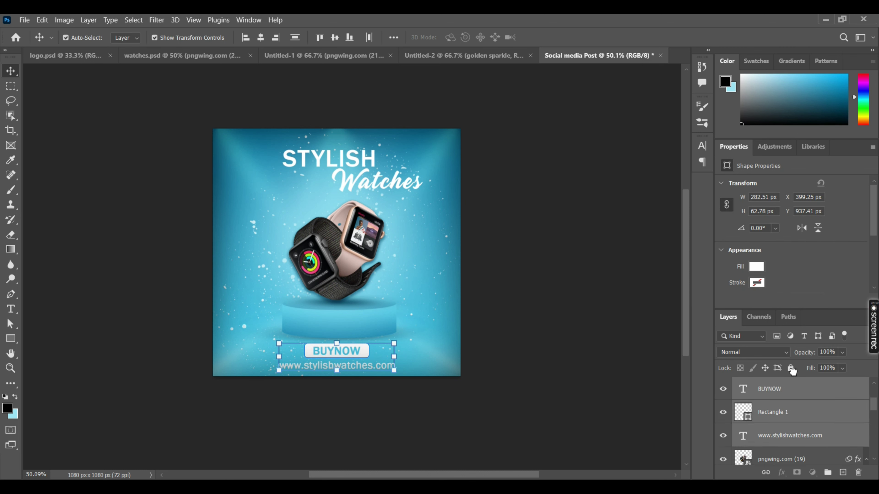
pyautogui.scroll(2, 793, 381)
pyautogui.scroll(1, 795, 378)
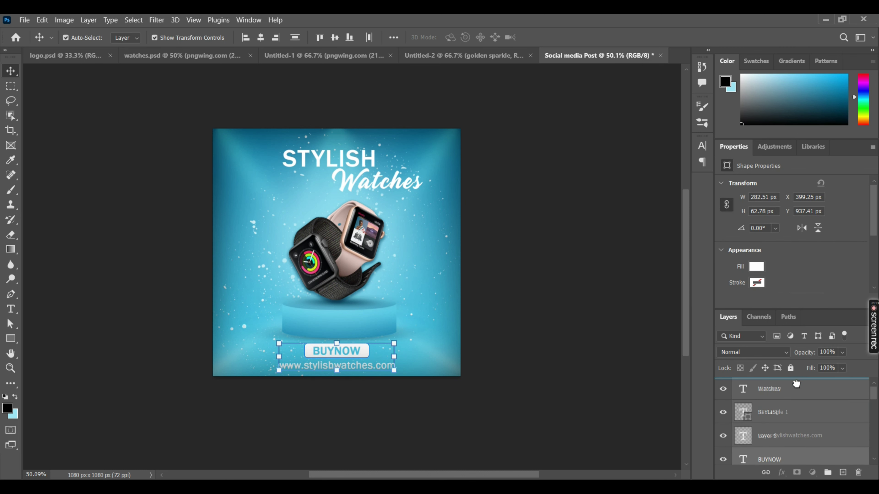
pyautogui.click(564, 142)
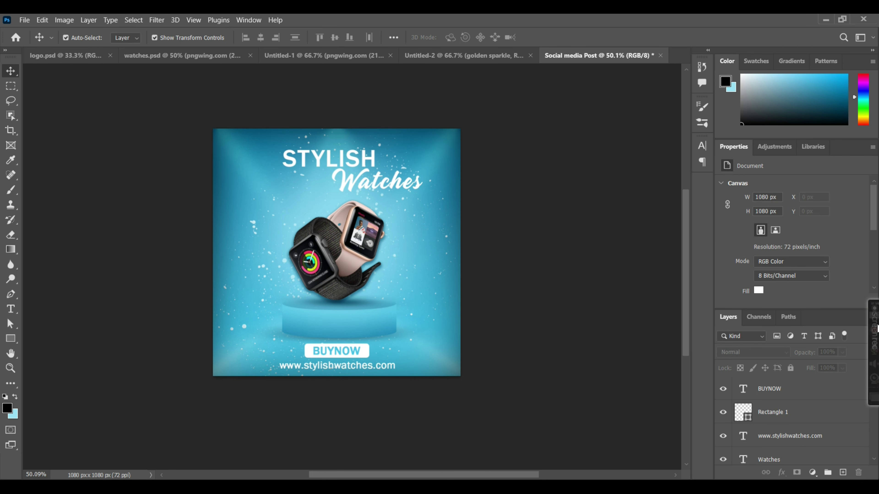
pyautogui.click(367, 156)
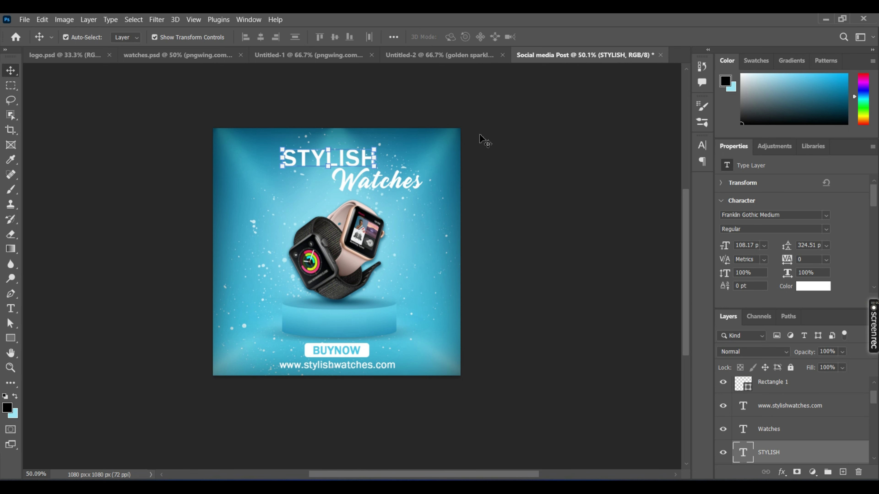
# - Add a Multiply drop shadow to STYLISH: 41% opacity, 8 px distance, 2% spread, 5 px size
pyautogui.rightClick(777, 459)
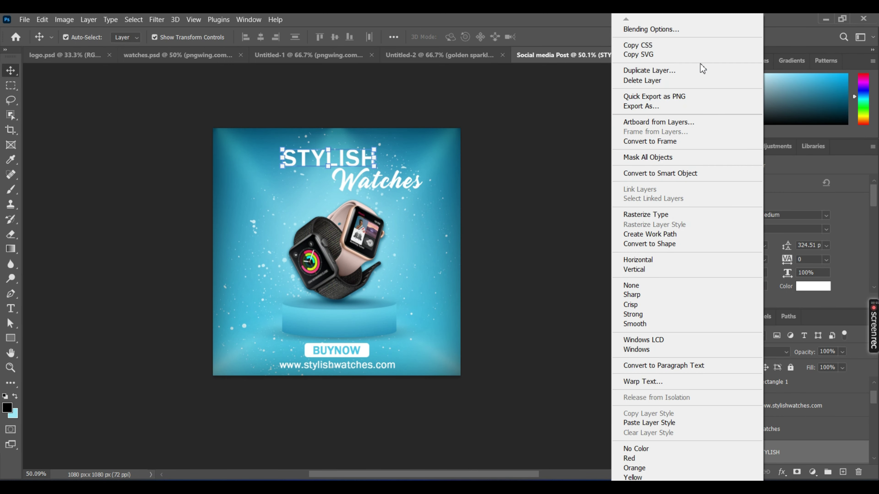
pyautogui.click(688, 29)
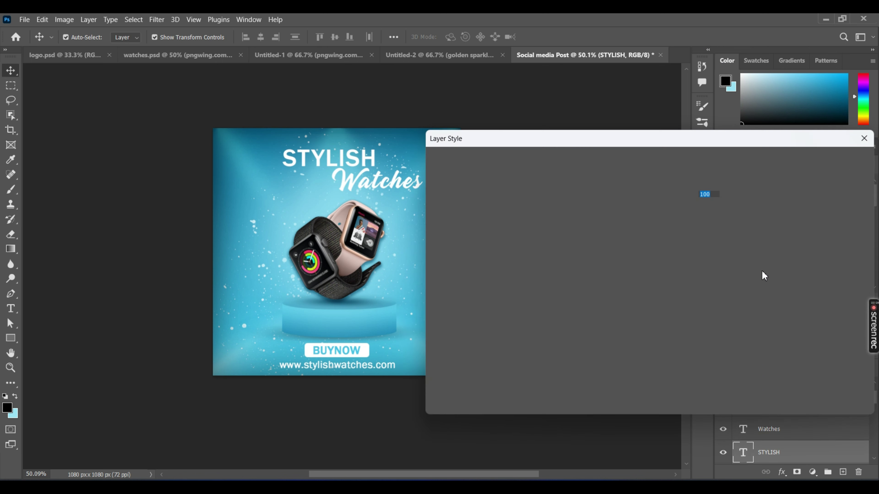
pyautogui.click(480, 359)
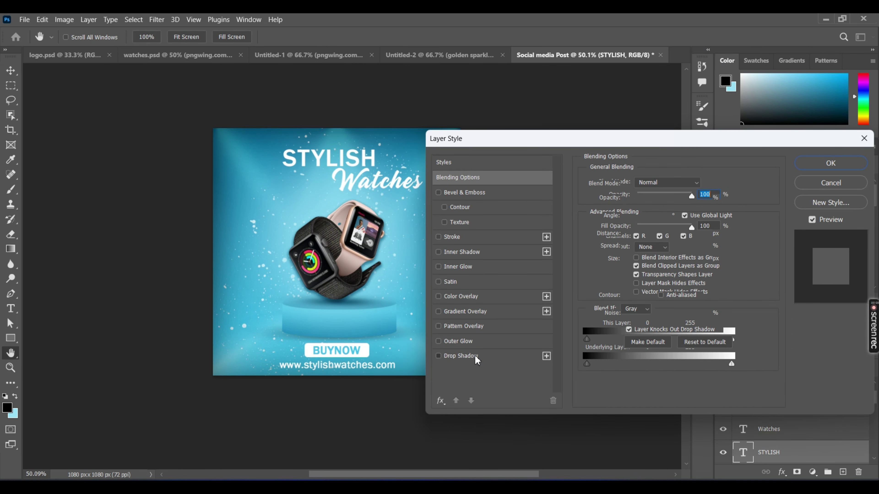
pyautogui.moveTo(639, 260)
pyautogui.mouseDown()
pyautogui.moveTo(629, 260)
pyautogui.moveTo(629, 233)
pyautogui.mouseUp()
pyautogui.click(628, 247)
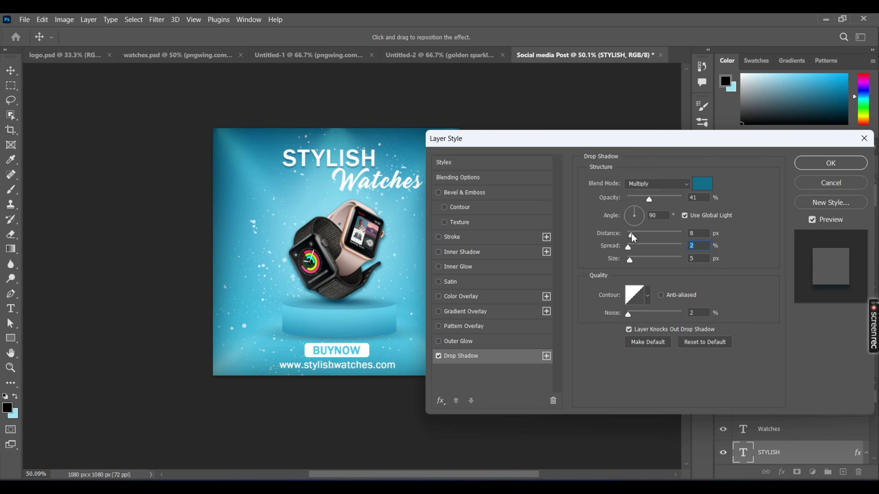
pyautogui.click(814, 165)
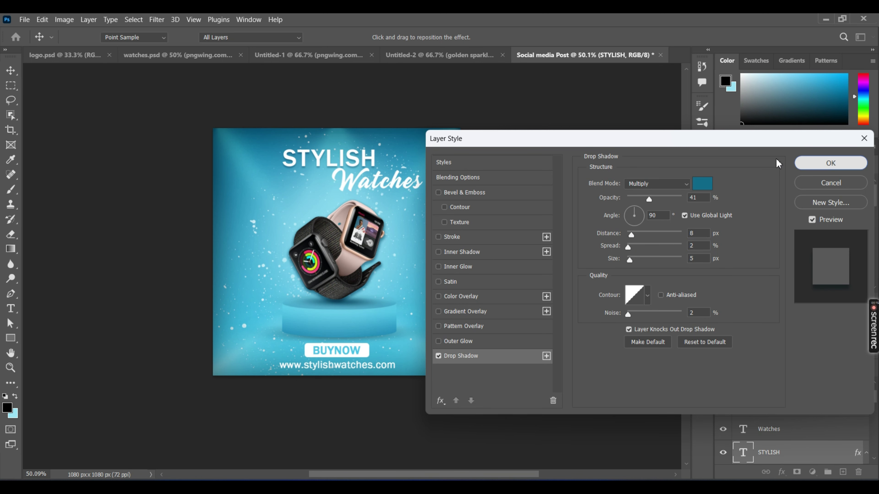
# - Copy the STYLISH layer style and paste it onto the Watches text layer
pyautogui.rightClick(792, 452)
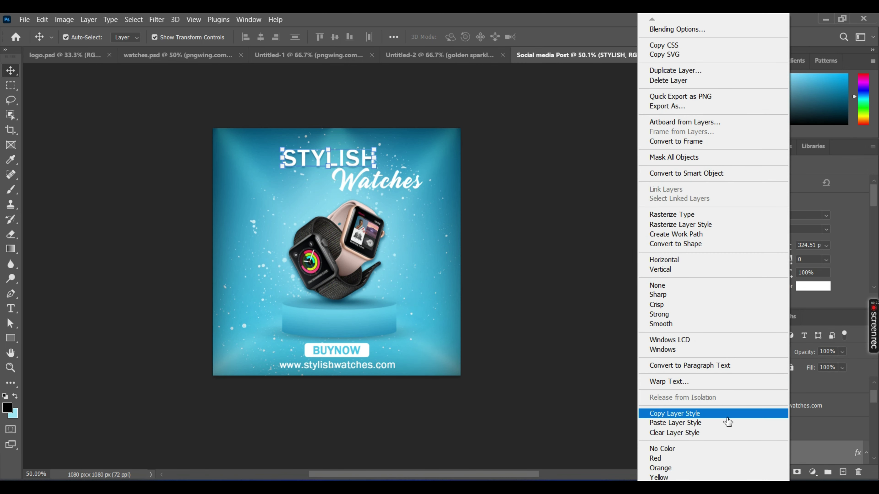
pyautogui.click(726, 416)
pyautogui.click(768, 431)
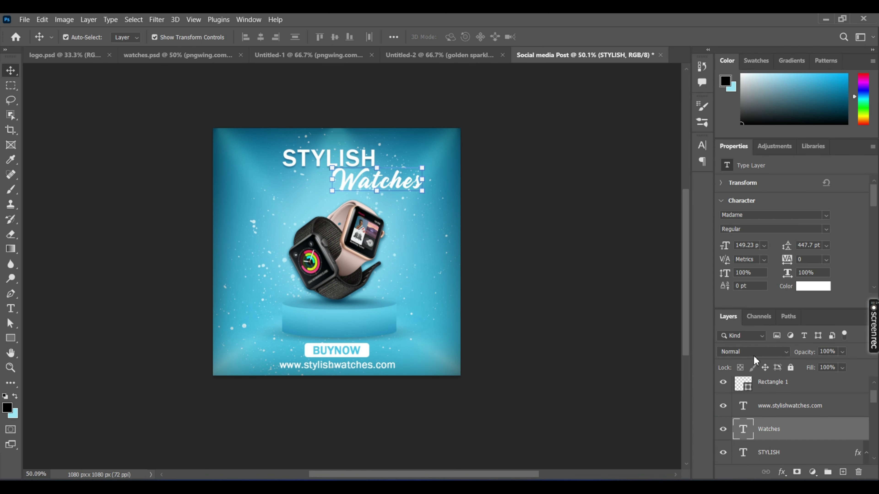
pyautogui.rightClick(761, 429)
pyautogui.click(699, 422)
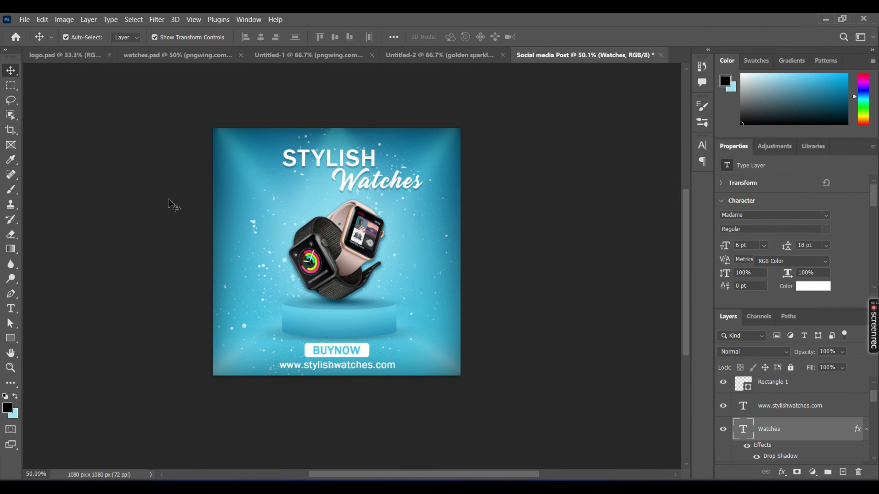
pyautogui.click(190, 151)
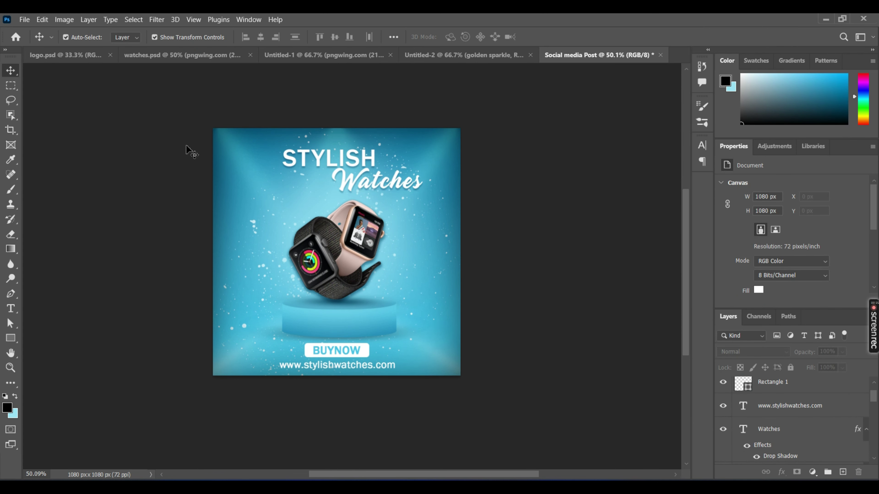
# - Paste the same drop shadow style onto the BUYNOW text layer
pyautogui.click(355, 355)
pyautogui.rightClick(765, 388)
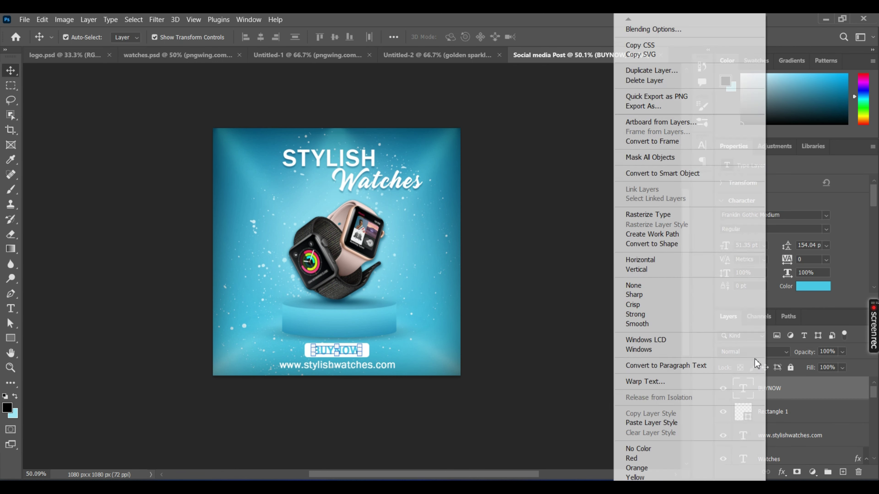
pyautogui.click(709, 422)
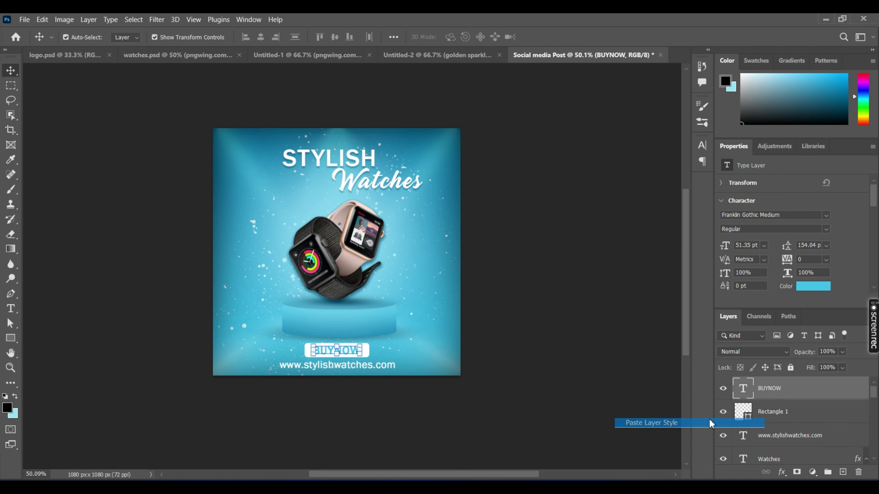
pyautogui.click(608, 335)
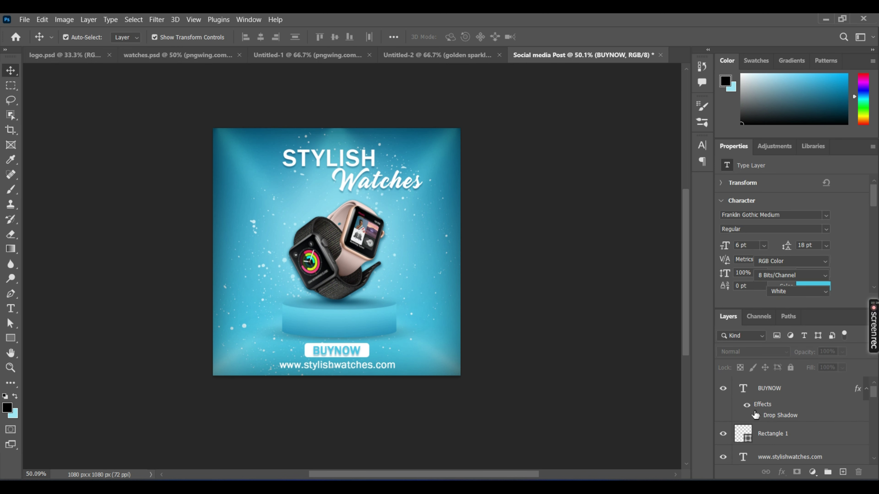
pyautogui.click(760, 407)
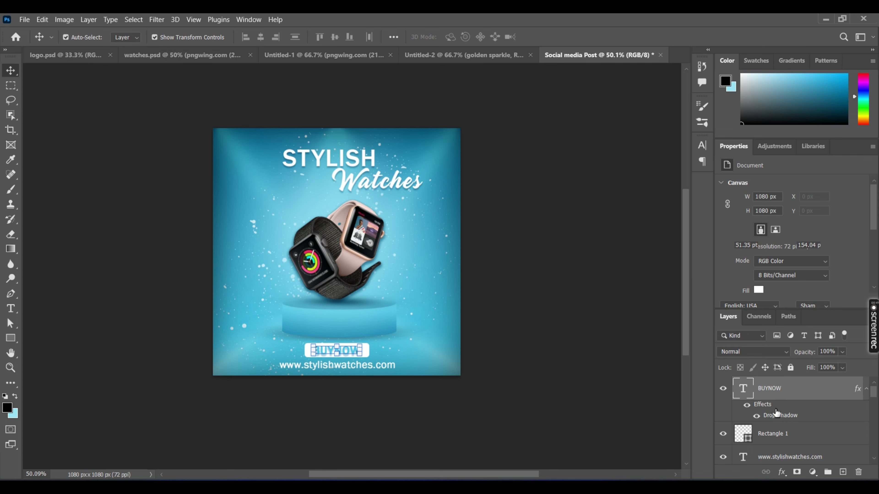
# - Change the BUYNOW layer's Drop Shadow to 3 px distance and 73% opacity, then deselect the layer
pyautogui.doubleClick(776, 414)
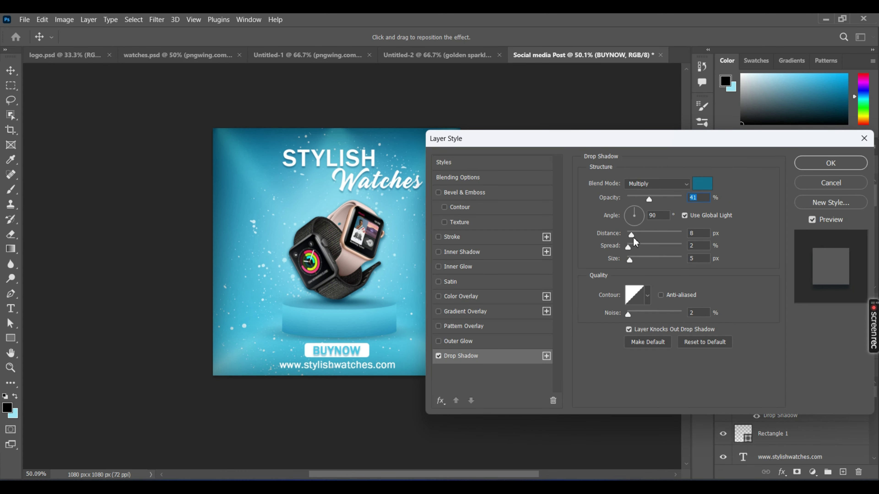
pyautogui.moveTo(632, 236); pyautogui.dragTo(627, 232)
pyautogui.moveTo(649, 200); pyautogui.dragTo(659, 200)
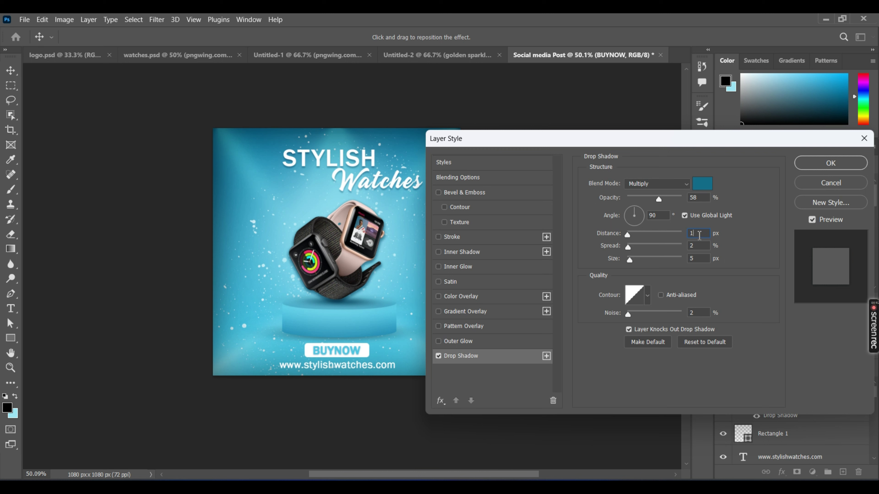
pyautogui.write('3')
pyautogui.moveTo(661, 199); pyautogui.dragTo(661, 200)
pyautogui.click(667, 197)
pyautogui.click(828, 164)
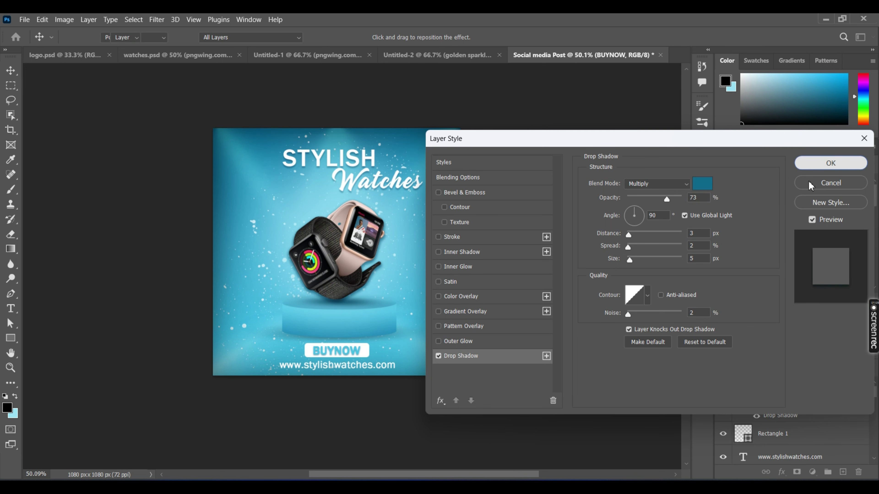
pyautogui.click(640, 334)
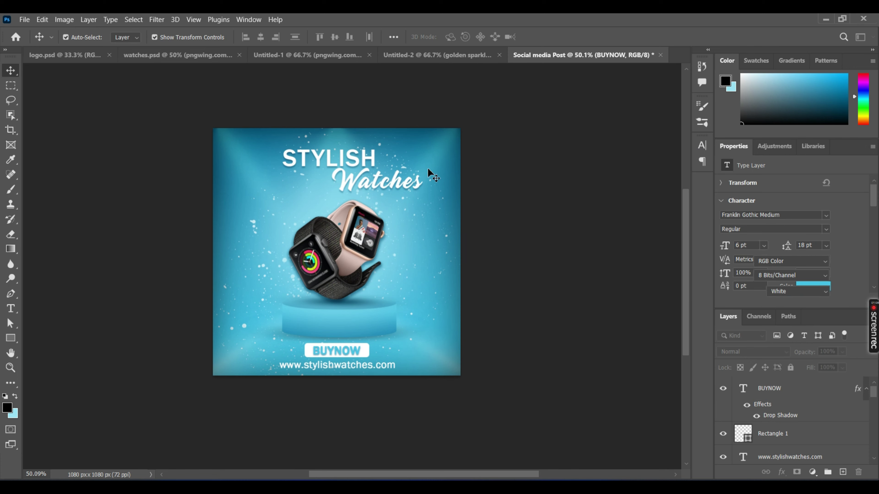